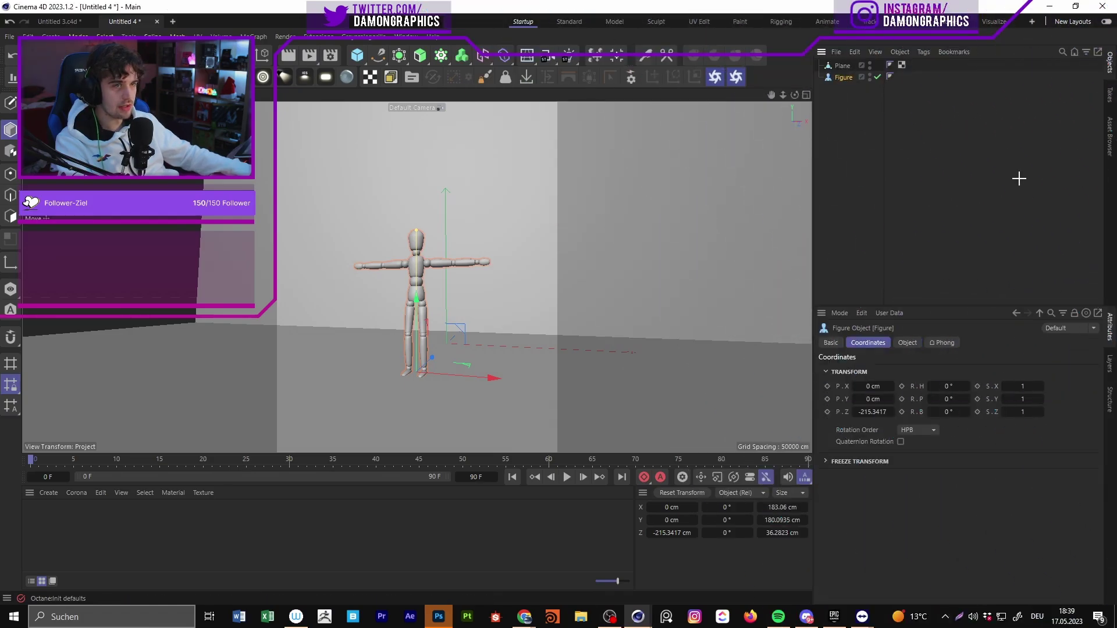
Step: Clear the object selection and add a camera that keeps the current view of the figure
{"action": "left_click", "coordinate": [856, 125]}
{"action": "left_click_drag", "start_coordinate": [903, 174], "coordinate": [840, 56]}
{"action": "left_click", "coordinate": [841, 66]}
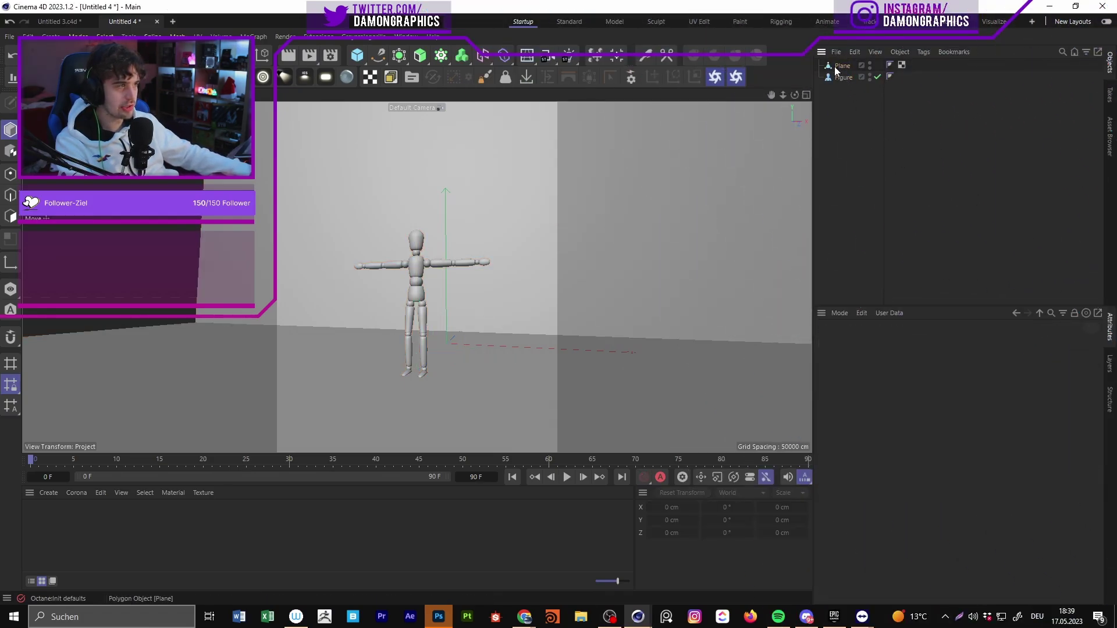
{"action": "left_click", "coordinate": [841, 77]}
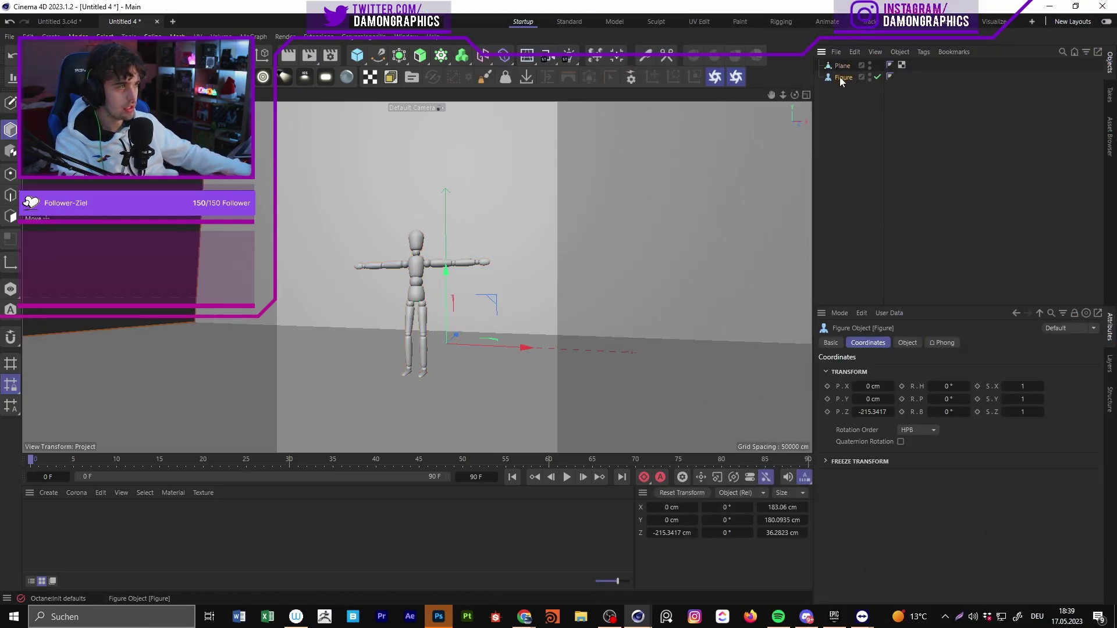
{"action": "left_click", "coordinate": [838, 124]}
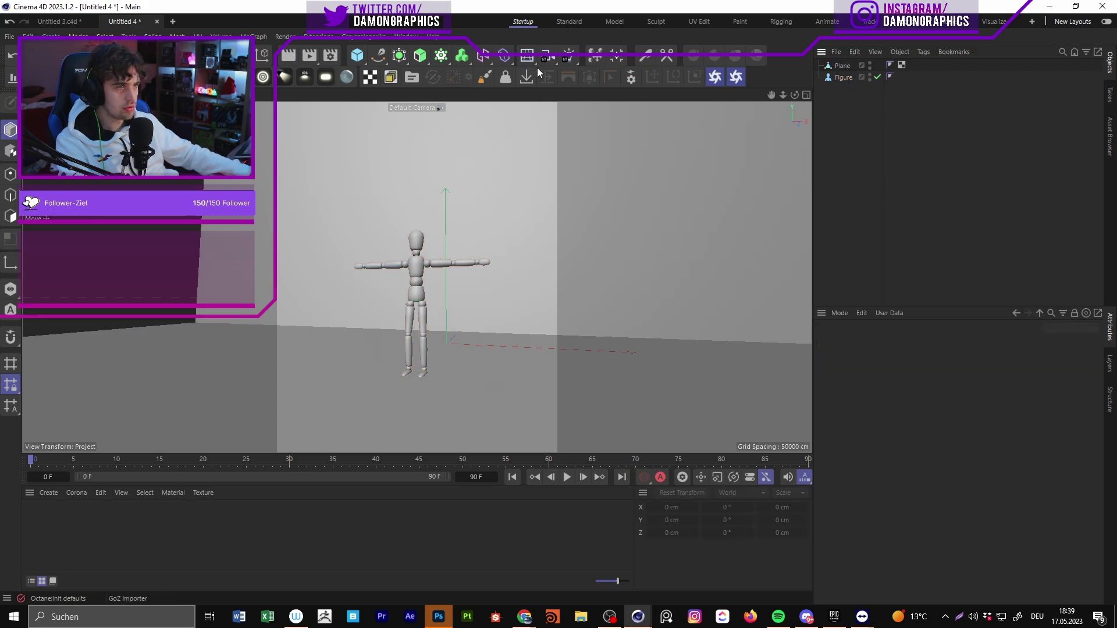
{"action": "left_click", "coordinate": [548, 57]}
Step: Raise the upper edge of the plane's back wall to bring its height to about 1036 cm
{"action": "right_click_drag", "start_coordinate": [532, 232], "coordinate": [465, 236], "text": "alt"}
{"action": "left_click_drag", "start_coordinate": [465, 236], "coordinate": [462, 302], "text": "alt"}
{"action": "left_click", "coordinate": [403, 260]}
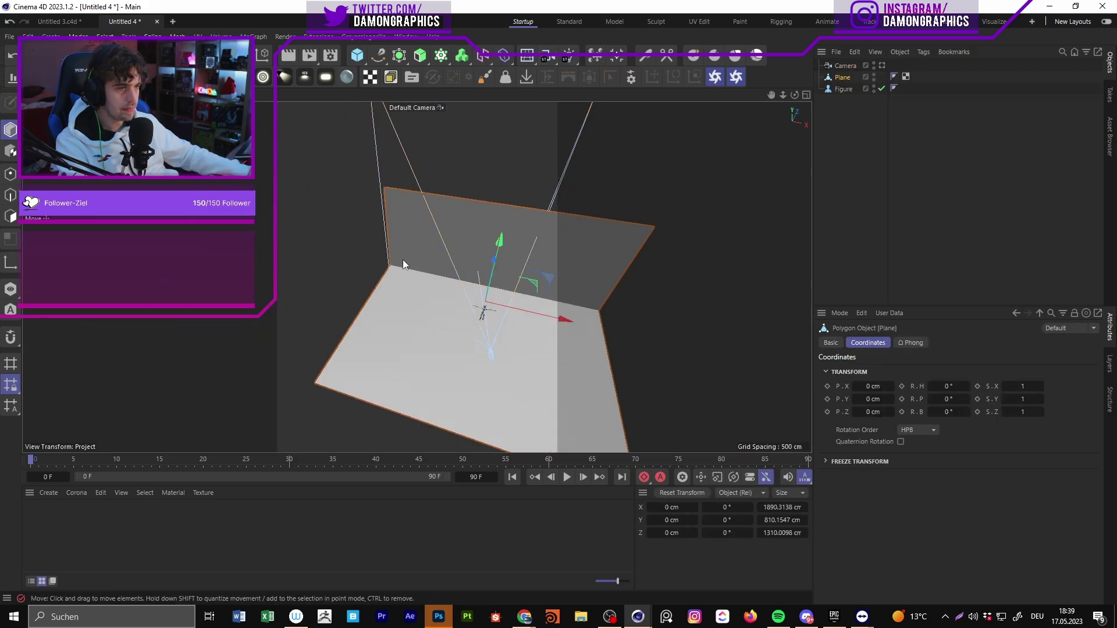
{"action": "left_click", "coordinate": [10, 195]}
{"action": "middle_click_drag", "start_coordinate": [487, 250], "coordinate": [409, 269], "text": "alt"}
{"action": "double_click", "coordinate": [490, 239]}
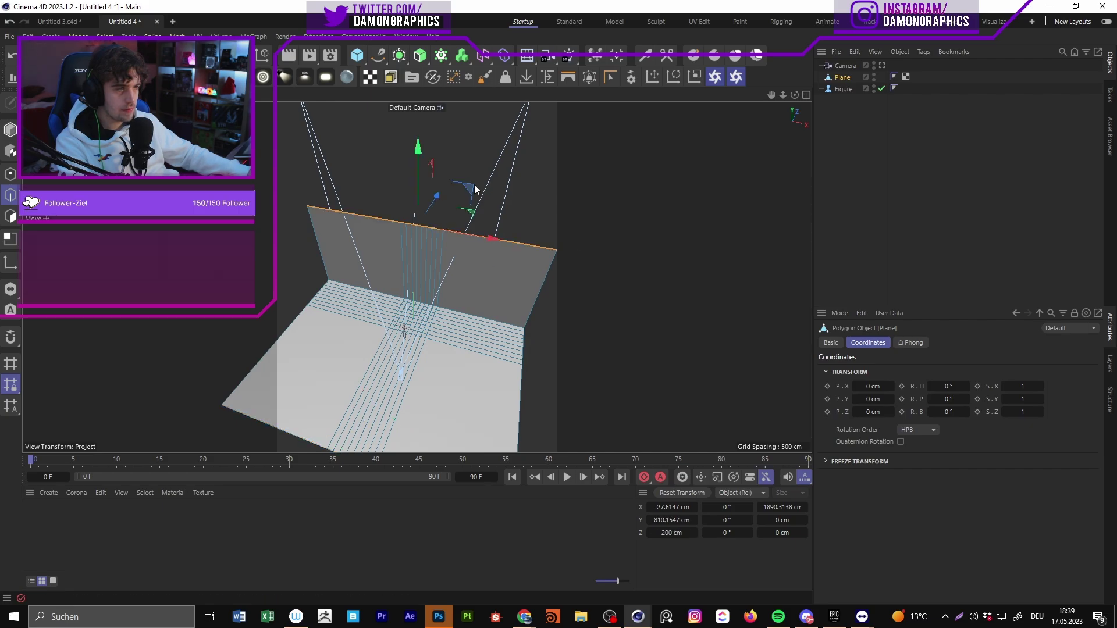
{"action": "left_click_drag", "start_coordinate": [418, 170], "coordinate": [418, 139]}
Step: Select the full edge loop where the plane's floor meets the back wall
{"action": "scroll", "coordinate": [463, 269], "scroll_direction": "up", "scroll_amount": 2}
{"action": "double_click", "coordinate": [456, 331]}
{"action": "scroll", "coordinate": [462, 335], "scroll_direction": "up", "scroll_amount": 5}
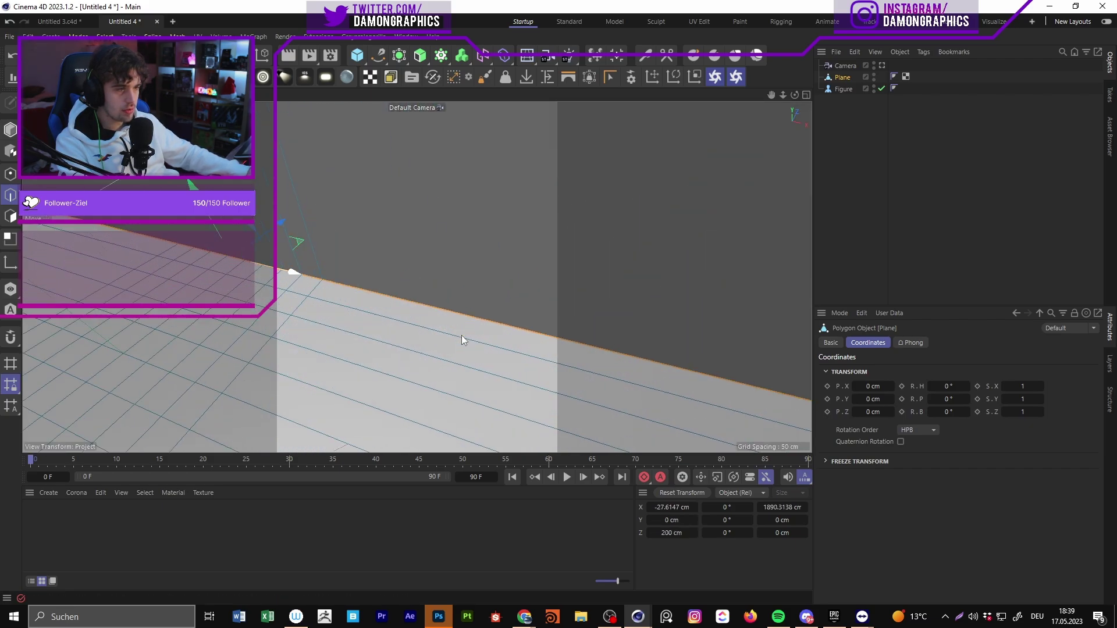
{"action": "right_click", "coordinate": [471, 331]}
{"action": "left_click", "coordinate": [510, 94]}
{"action": "right_click", "coordinate": [457, 244]}
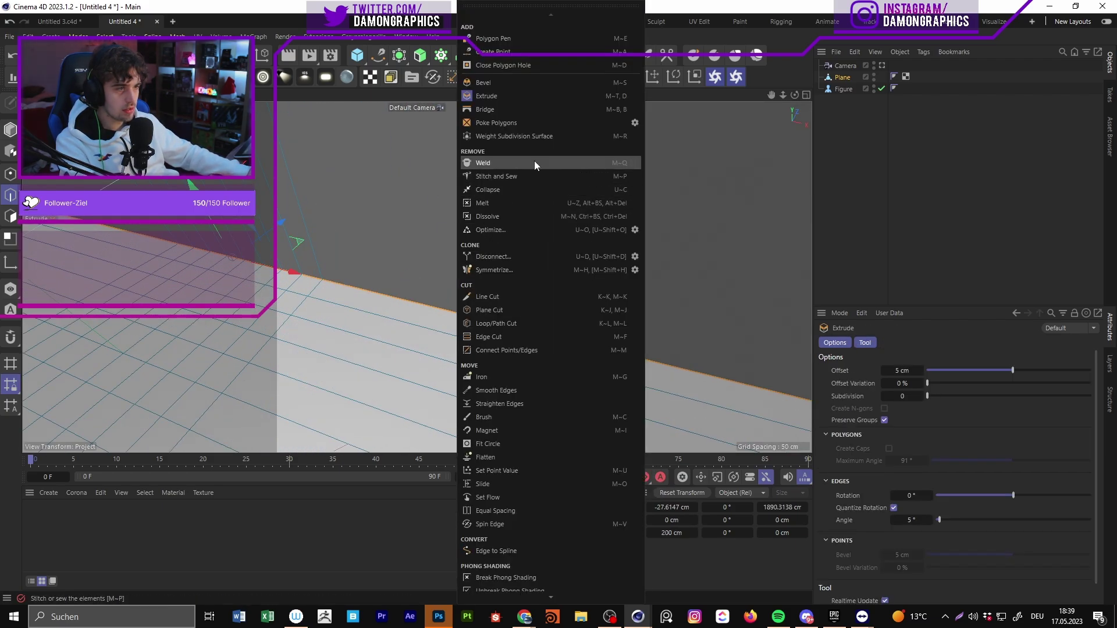
{"action": "left_click", "coordinate": [505, 84]}
{"action": "left_click_drag", "start_coordinate": [458, 232], "coordinate": [479, 232]}
{"action": "key", "text": "ctrl+z"}
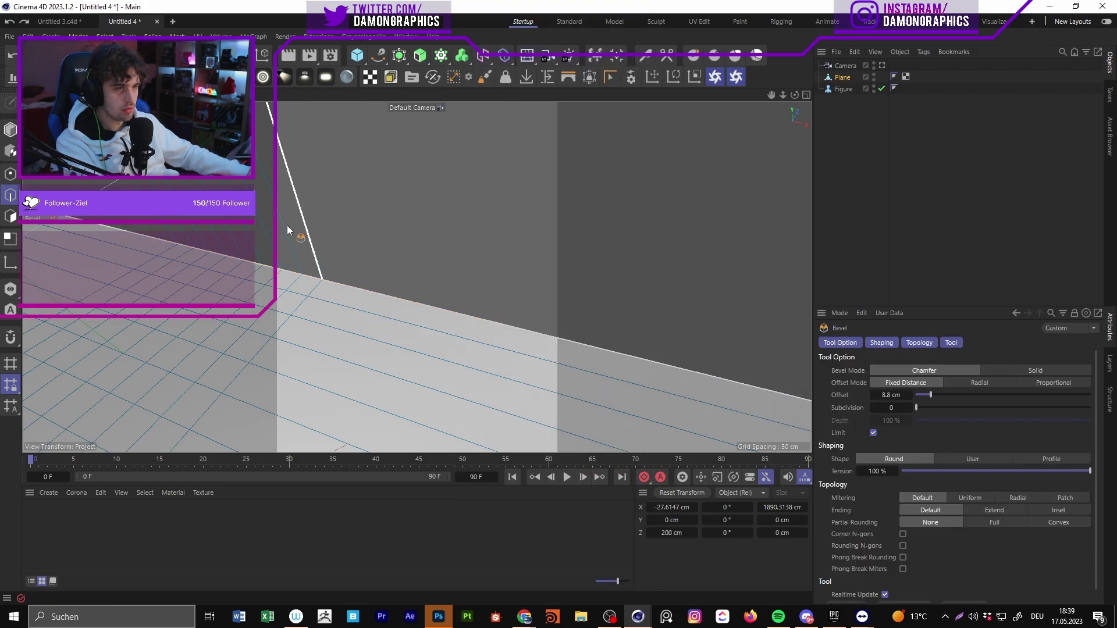
{"action": "key", "text": "e"}
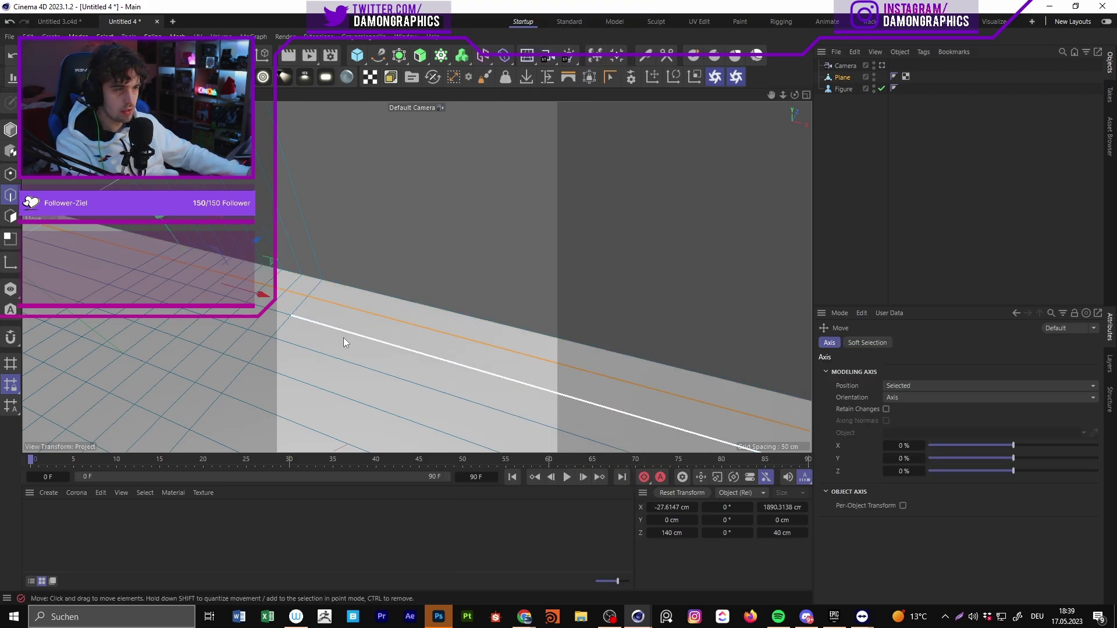
{"action": "key", "text": "ctrl+z"}
Step: Bevel the edge between floor and back wall with 4 subdivisions and an offset of about 112.5 cm
{"action": "right_click", "coordinate": [431, 244]}
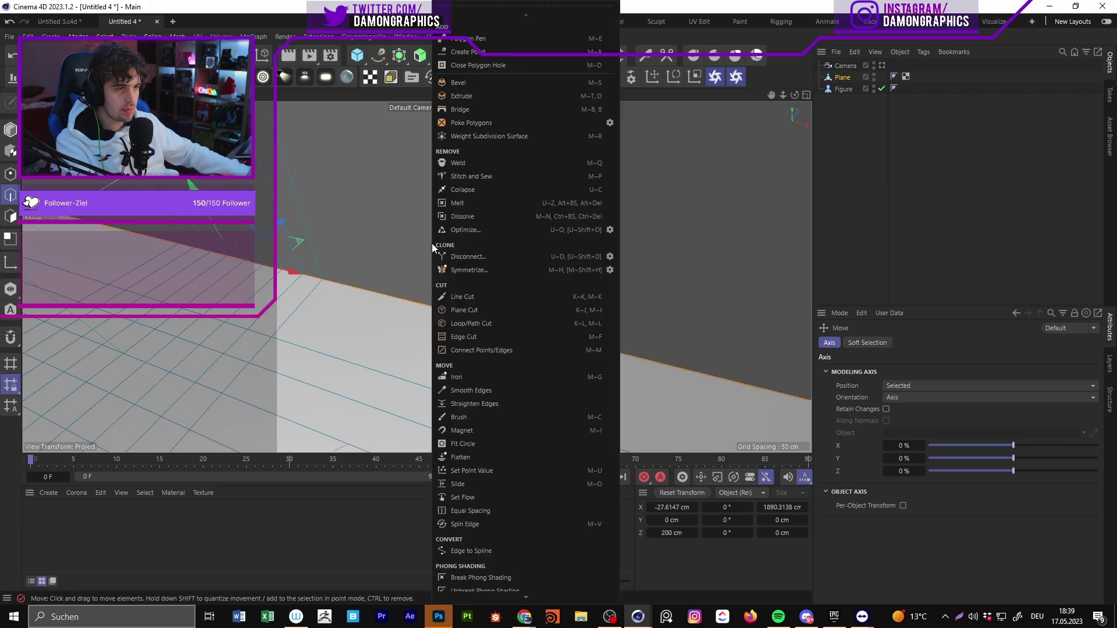
{"action": "left_click", "coordinate": [480, 85]}
{"action": "left_click_drag", "start_coordinate": [917, 409], "coordinate": [951, 411]}
{"action": "left_click_drag", "start_coordinate": [699, 291], "coordinate": [926, 289]}
Step: Look through the scene camera and shift the whole plane along X to about -221.6 cm
{"action": "left_click", "coordinate": [441, 108]}
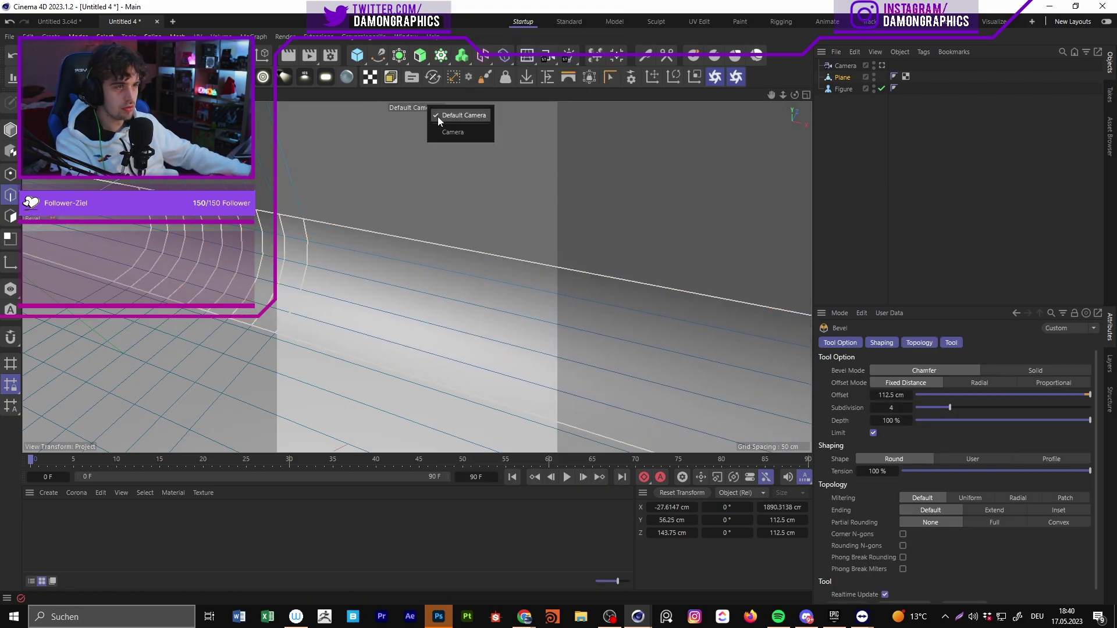
{"action": "left_click", "coordinate": [449, 133]}
{"action": "left_click", "coordinate": [828, 252]}
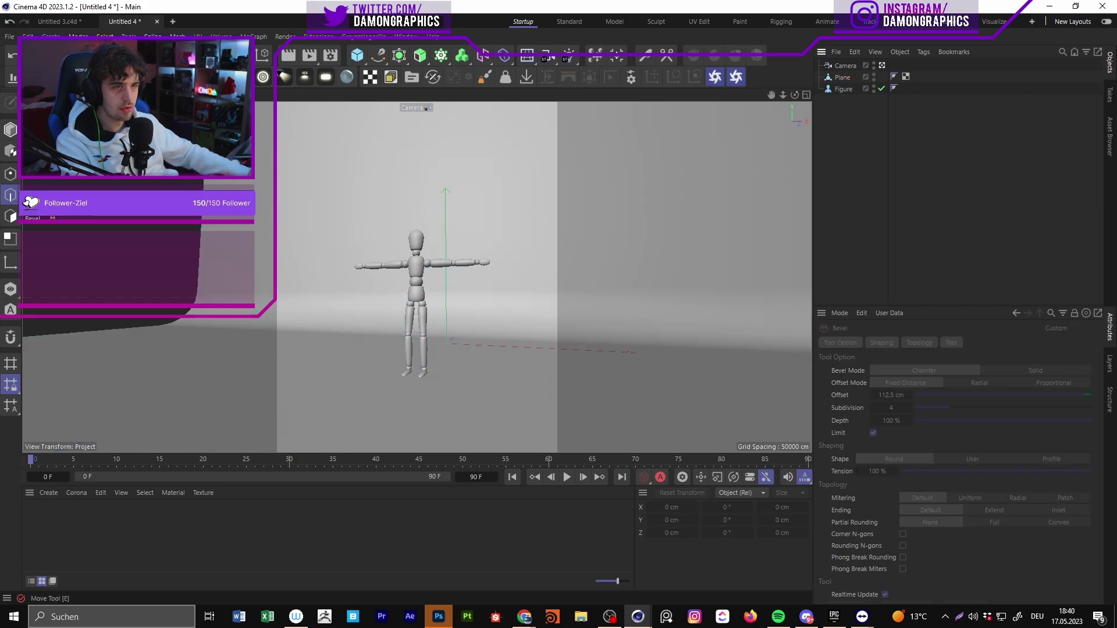
{"action": "left_click", "coordinate": [83, 55]}
{"action": "left_click", "coordinate": [558, 309]}
{"action": "left_click", "coordinate": [11, 130]}
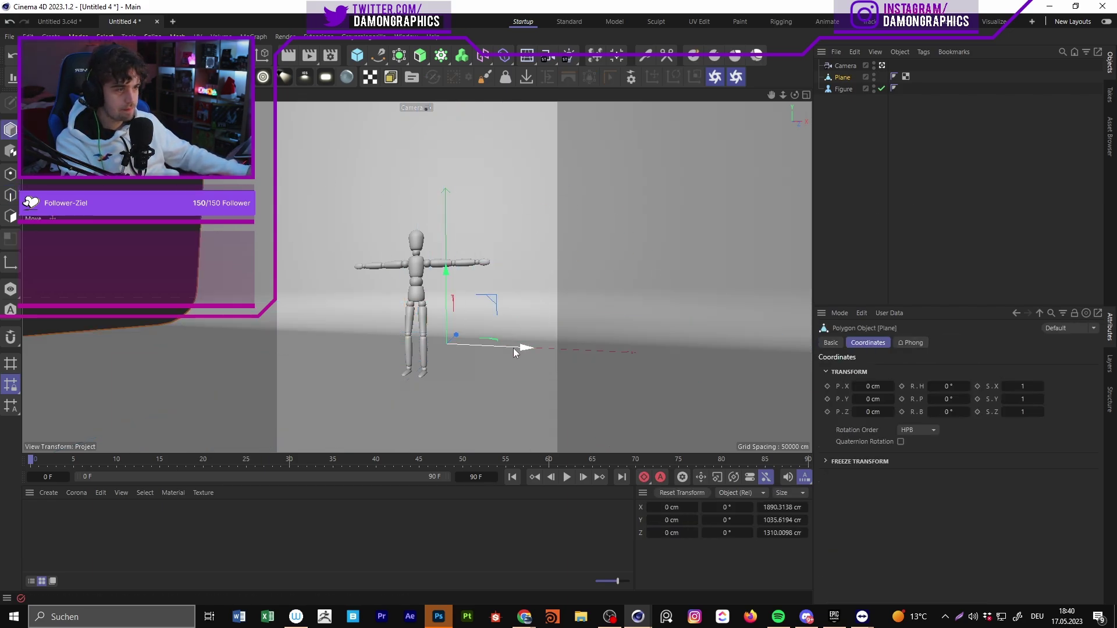
{"action": "left_click_drag", "start_coordinate": [516, 348], "coordinate": [414, 343]}
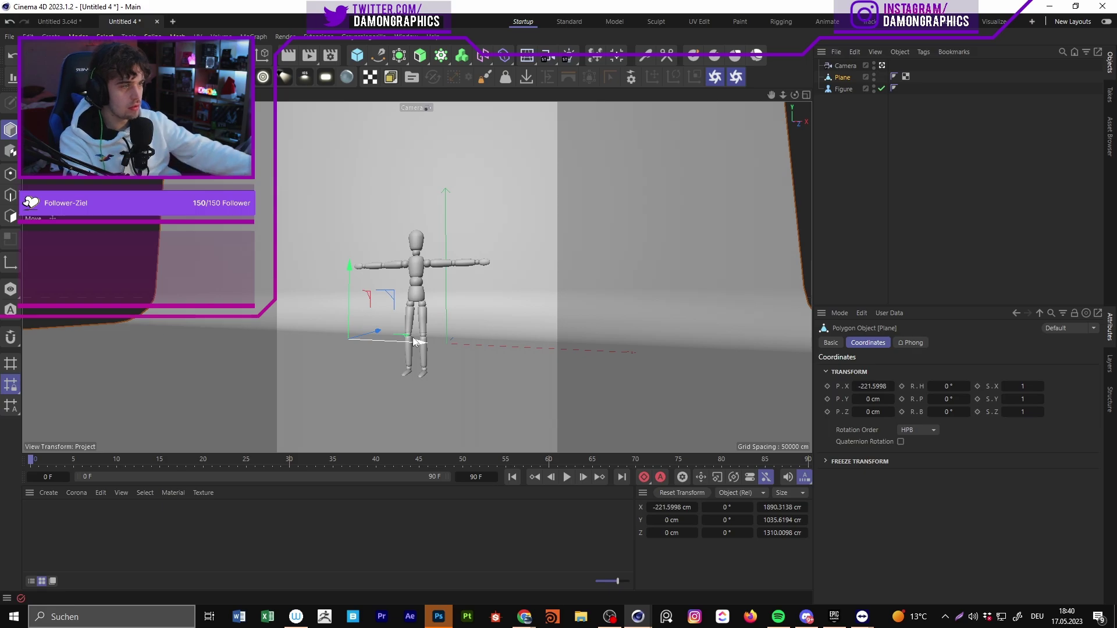
{"action": "left_click", "coordinate": [913, 131]}
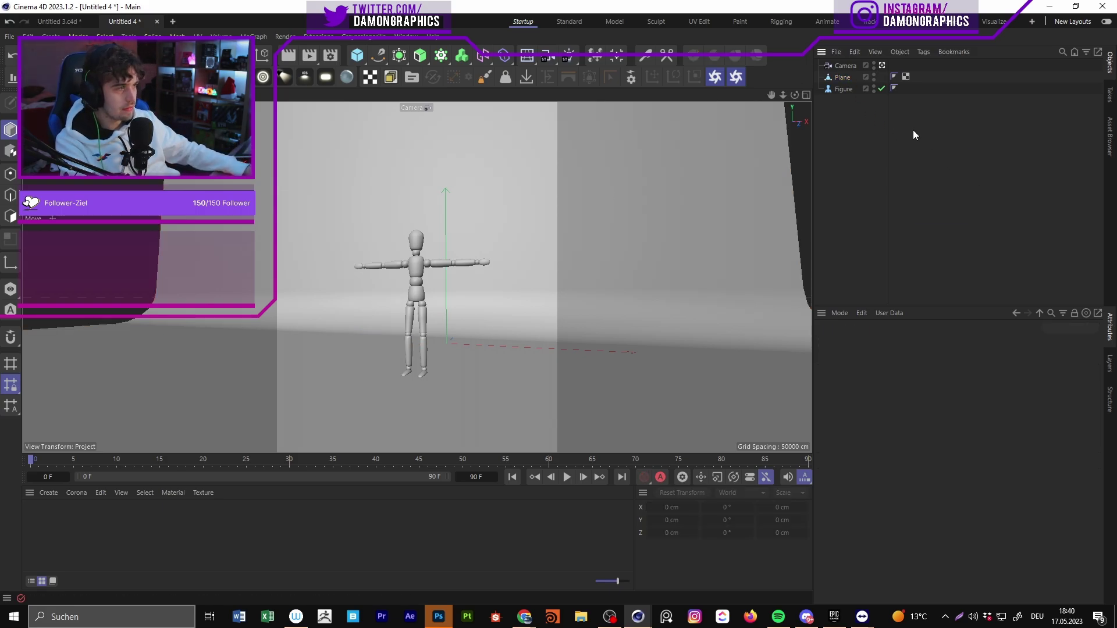
Step: Open the Octane Live Viewer beside the viewport and set its render preview scale to 0.4
{"action": "left_click", "coordinate": [405, 37]}
{"action": "left_click", "coordinate": [365, 37]}
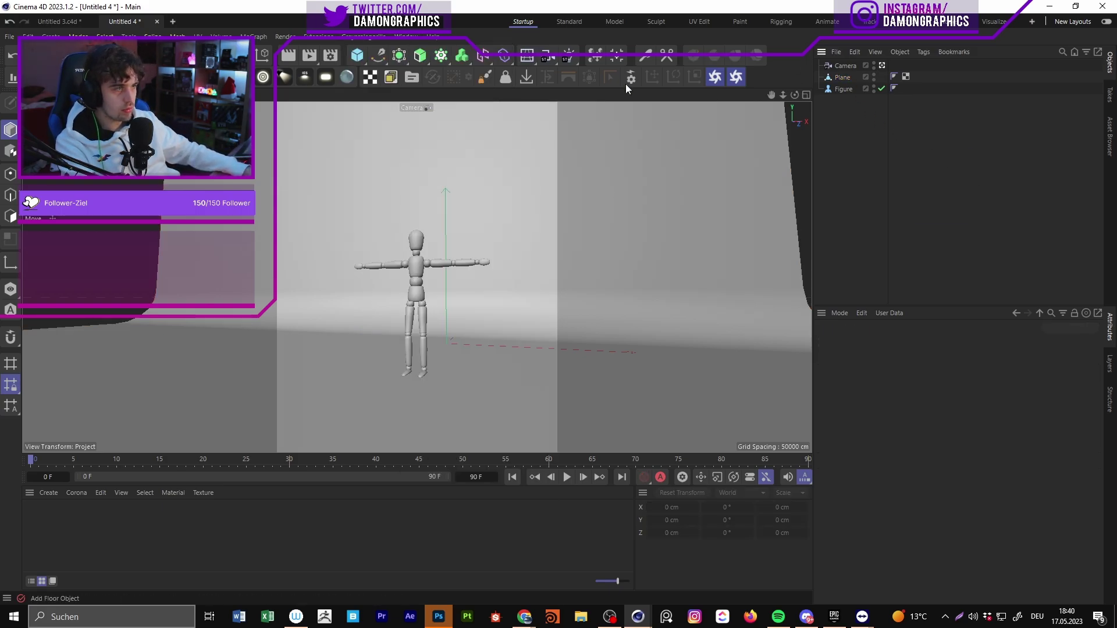
{"action": "left_click", "coordinate": [719, 81]}
{"action": "left_click_drag", "start_coordinate": [493, 232], "coordinate": [802, 227]}
{"action": "left_click_drag", "start_coordinate": [630, 242], "coordinate": [792, 142]}
{"action": "left_click", "coordinate": [533, 124]}
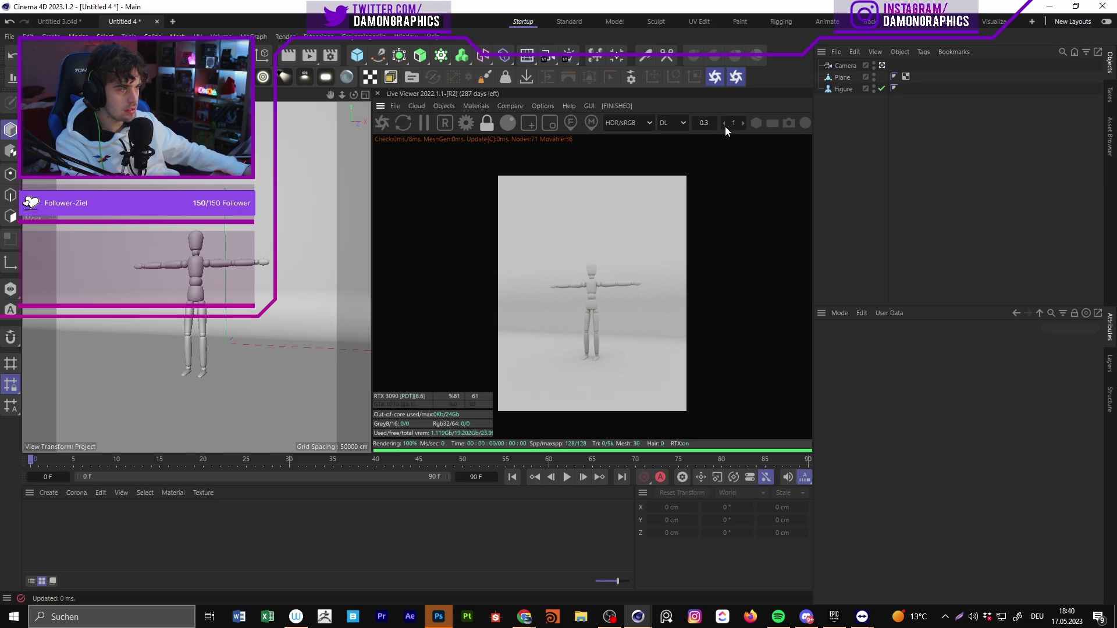
{"action": "left_click", "coordinate": [716, 124]}
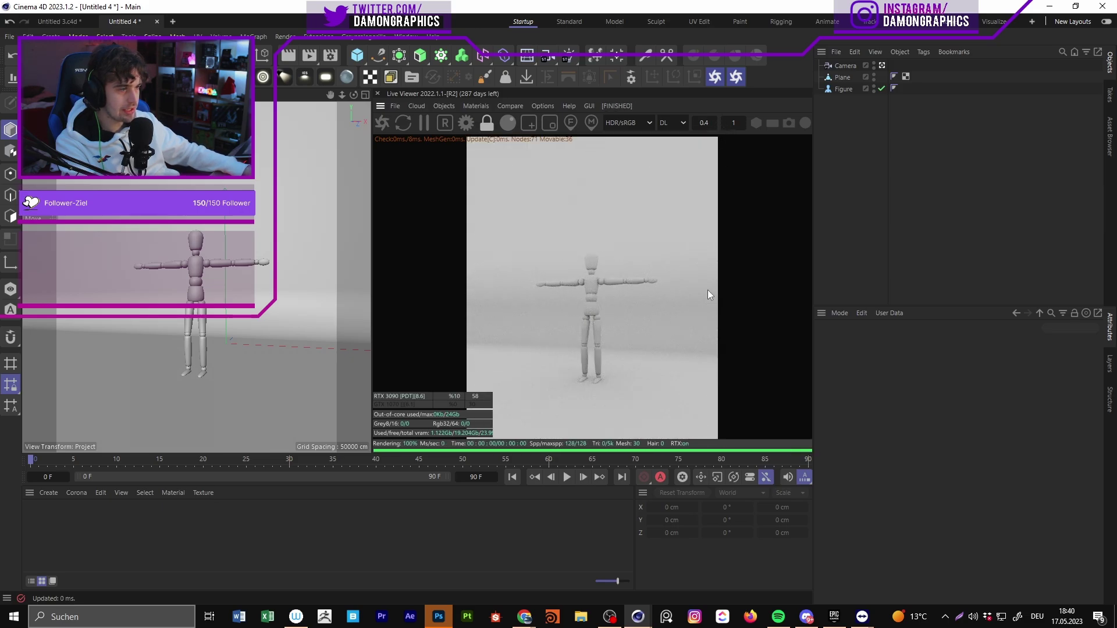
Step: Add an Octane HDRI environment and an Octane Daylight to the scene
{"action": "left_click", "coordinate": [496, 104]}
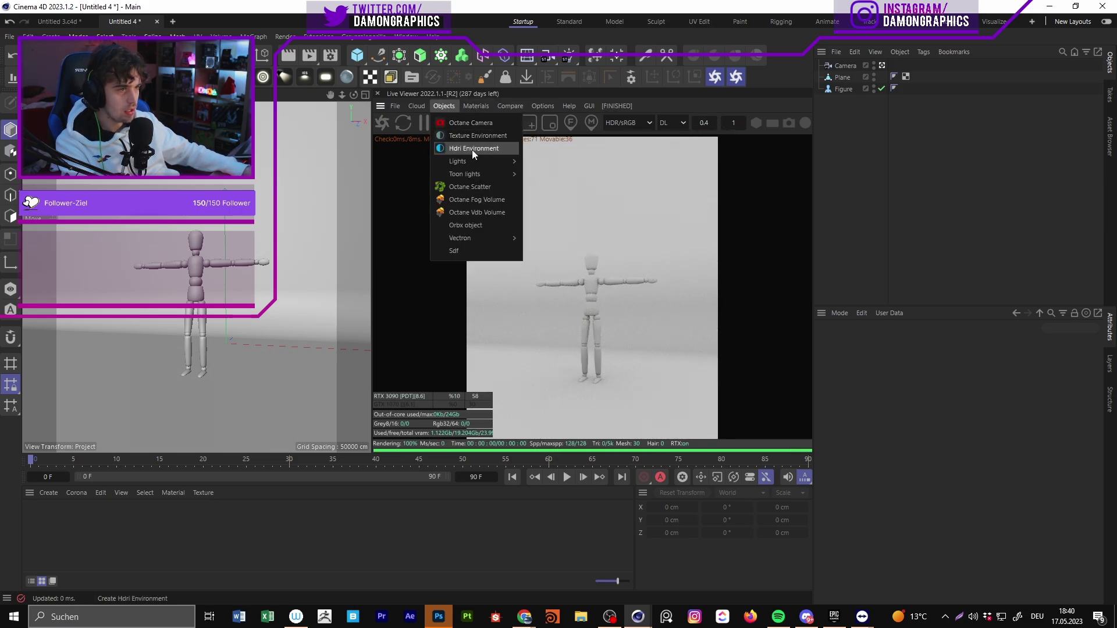
{"action": "left_click", "coordinate": [473, 149]}
{"action": "left_click", "coordinate": [457, 106]}
{"action": "mouse_move", "coordinate": [463, 161]}
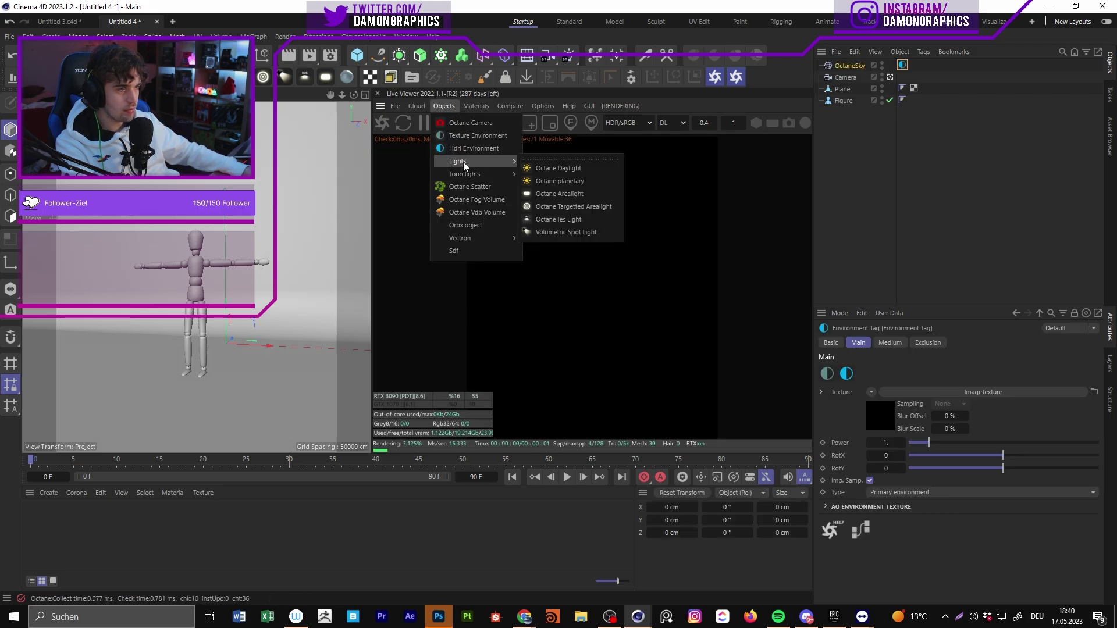
{"action": "left_click", "coordinate": [557, 168]}
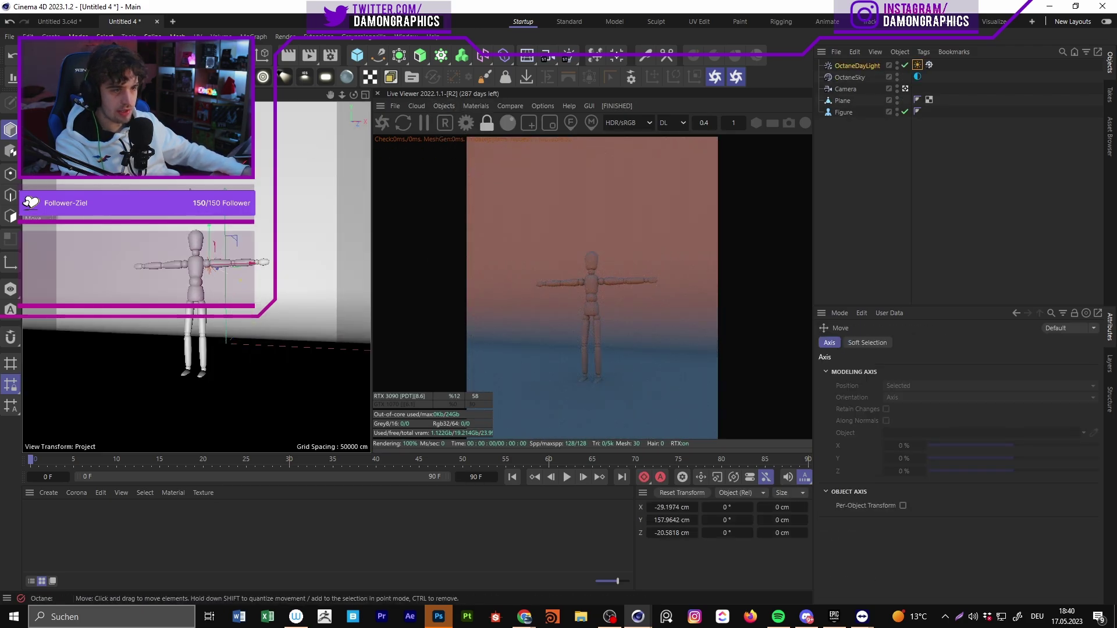
Step: Rotate the daylight to about 54.6°, -39.3° and -11.4°, and switch the live render kernel to PT
{"action": "key", "text": "r"}
{"action": "left_click_drag", "start_coordinate": [213, 260], "coordinate": [257, 238]}
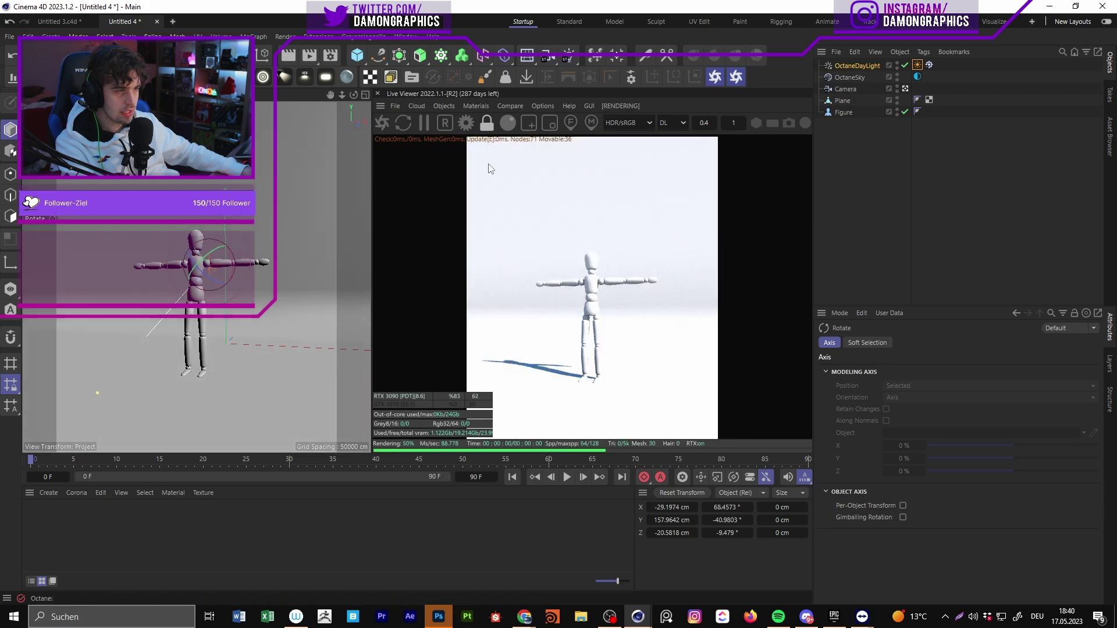
{"action": "left_click", "coordinate": [673, 123]}
{"action": "left_click", "coordinate": [675, 165]}
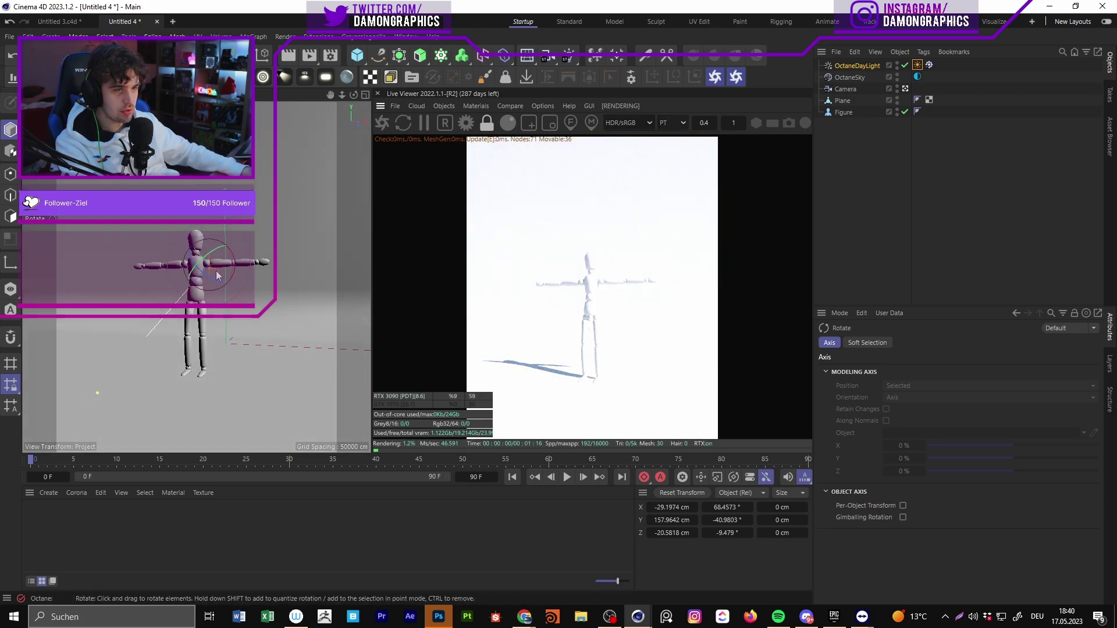
{"action": "left_click_drag", "start_coordinate": [217, 276], "coordinate": [200, 280]}
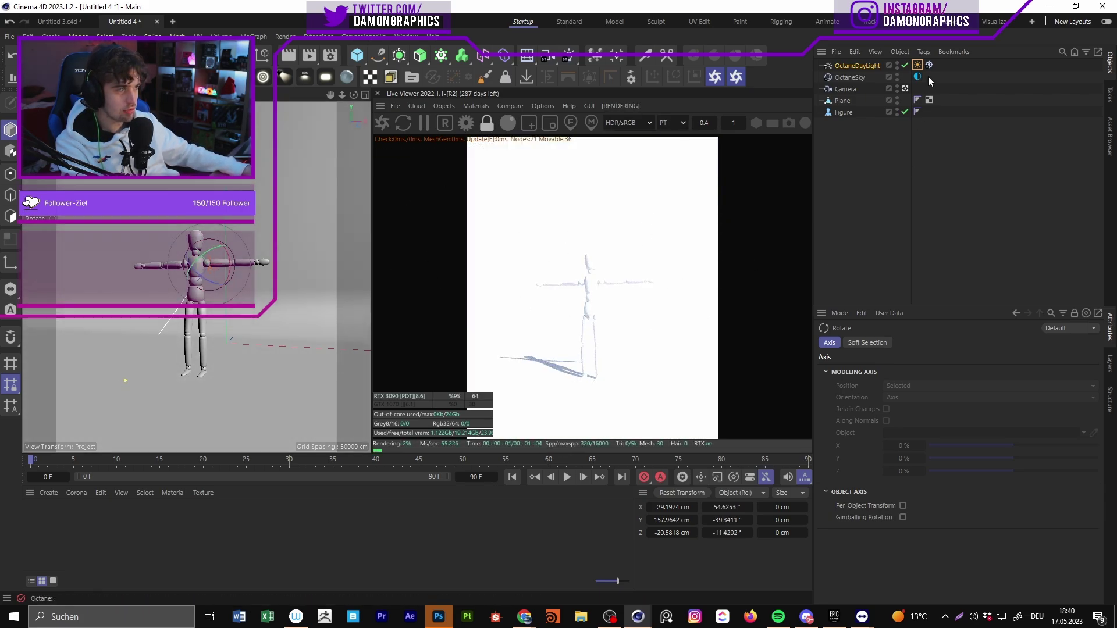
Step: Enable Mix sky texture on the daylight and add an HDRI Link tag to the OctaneSky
{"action": "left_click", "coordinate": [918, 65]}
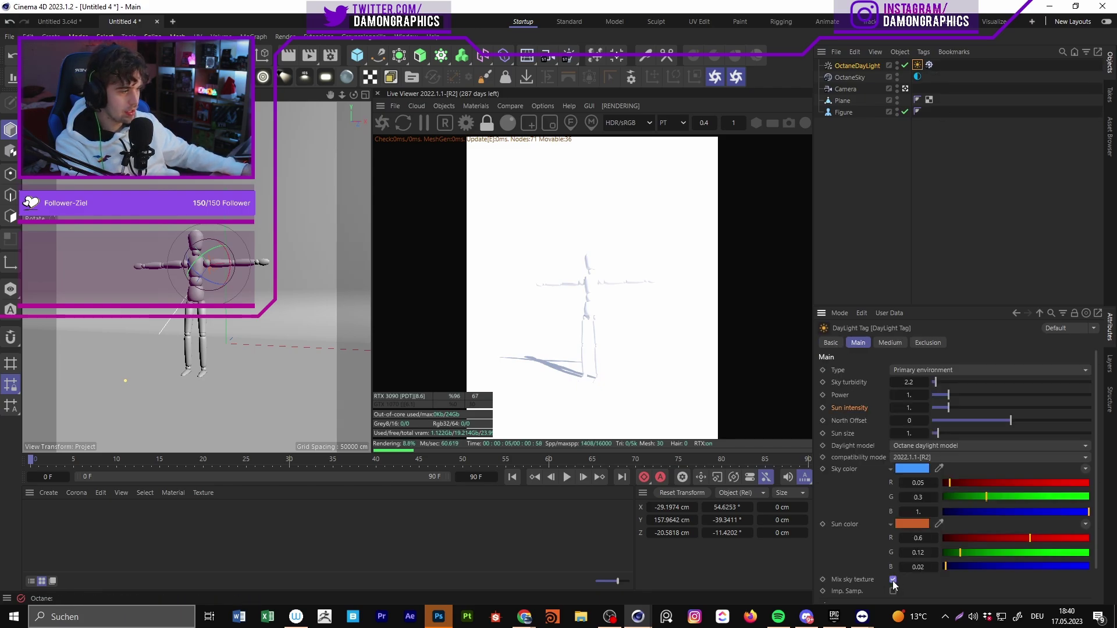
{"action": "left_click", "coordinate": [867, 78]}
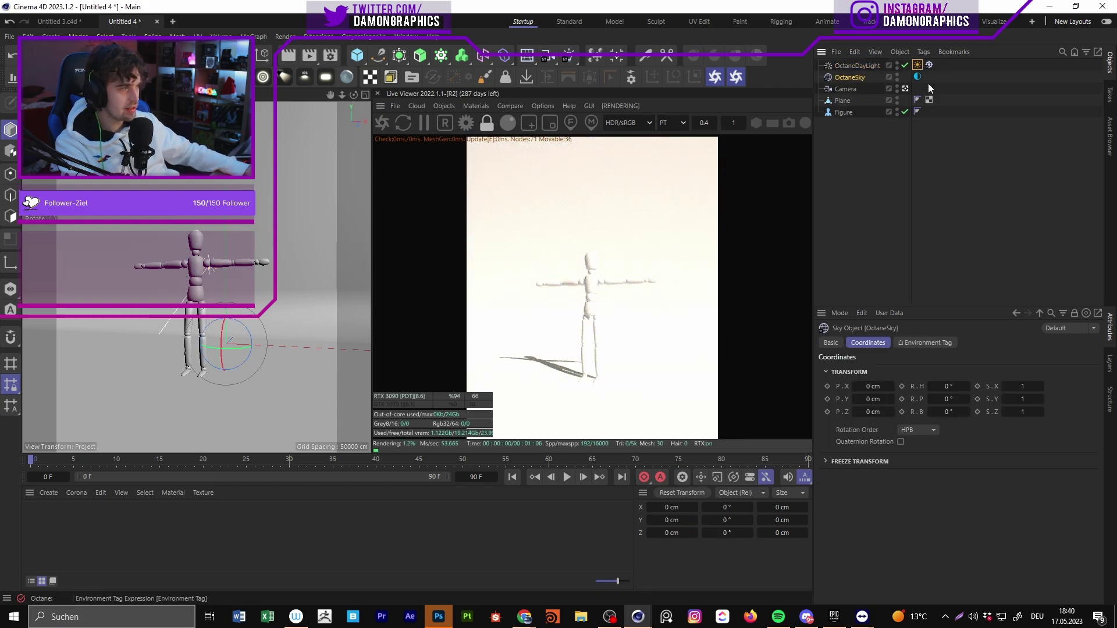
{"action": "right_click", "coordinate": [856, 78]}
{"action": "mouse_move", "coordinate": [918, 78]}
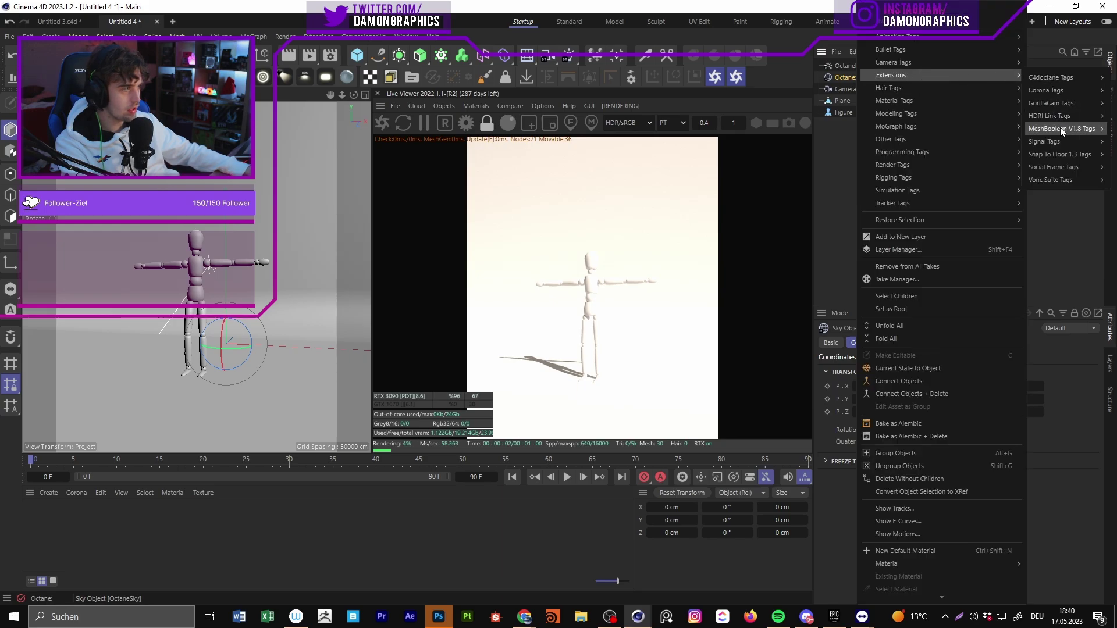
{"action": "mouse_move", "coordinate": [1047, 118]}
{"action": "left_click", "coordinate": [1012, 122]}
Step: Link the sky's environment texture to the HDRI Link tag and choose the Basic Studio2 HDRI from the Plus Library
{"action": "left_click", "coordinate": [929, 77]}
{"action": "left_click", "coordinate": [868, 405]}
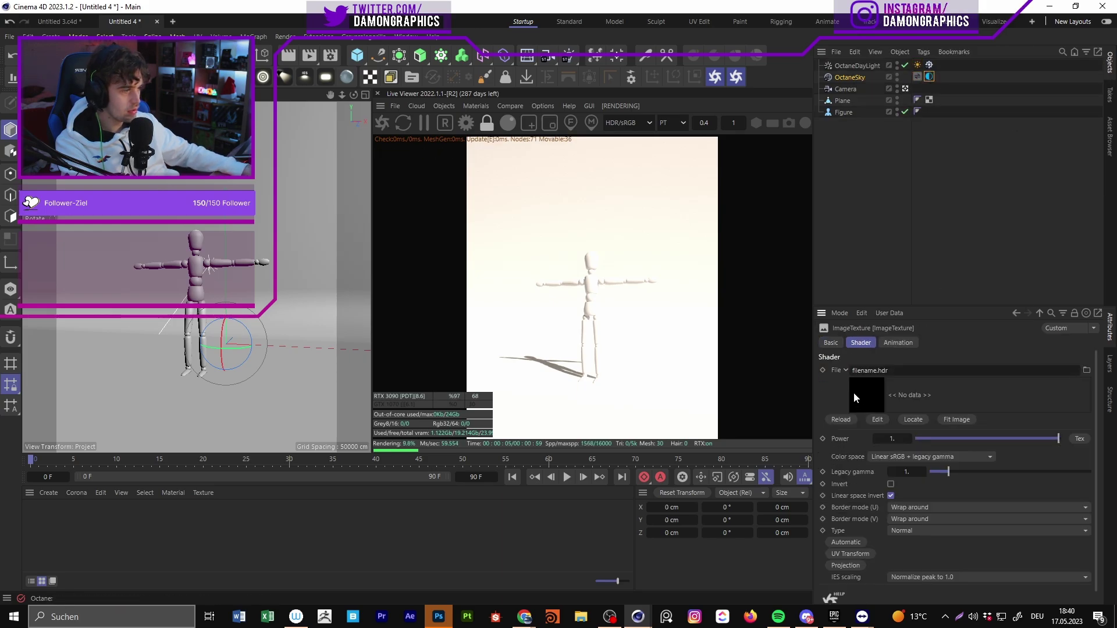
{"action": "left_click_drag", "start_coordinate": [924, 77], "coordinate": [918, 77]}
{"action": "left_click", "coordinate": [917, 77]}
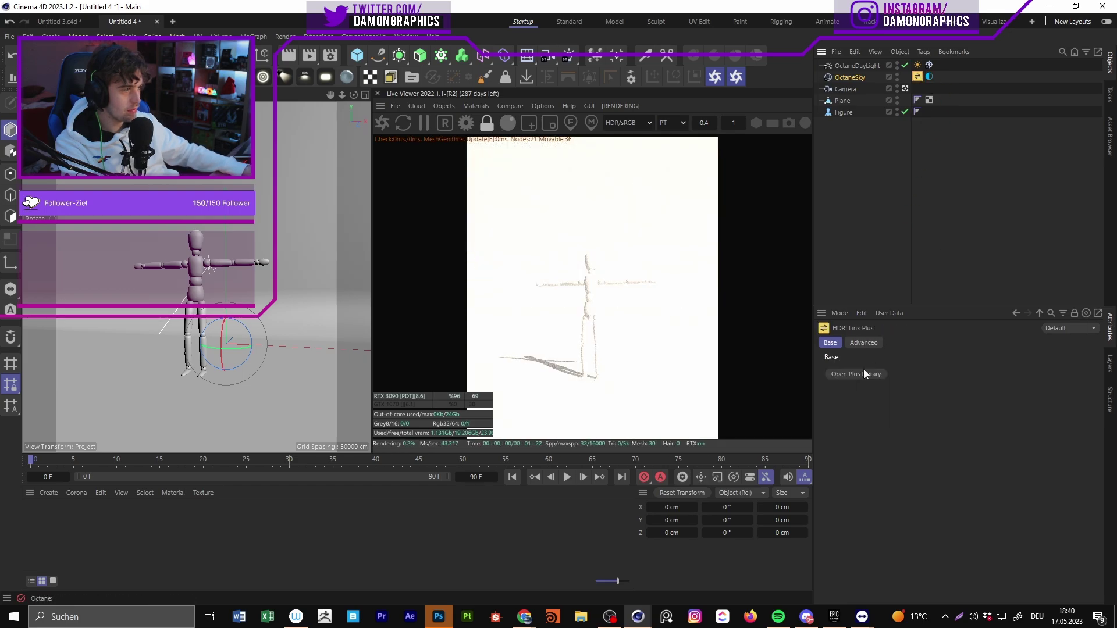
{"action": "left_click", "coordinate": [865, 373]}
{"action": "left_click", "coordinate": [262, 34]}
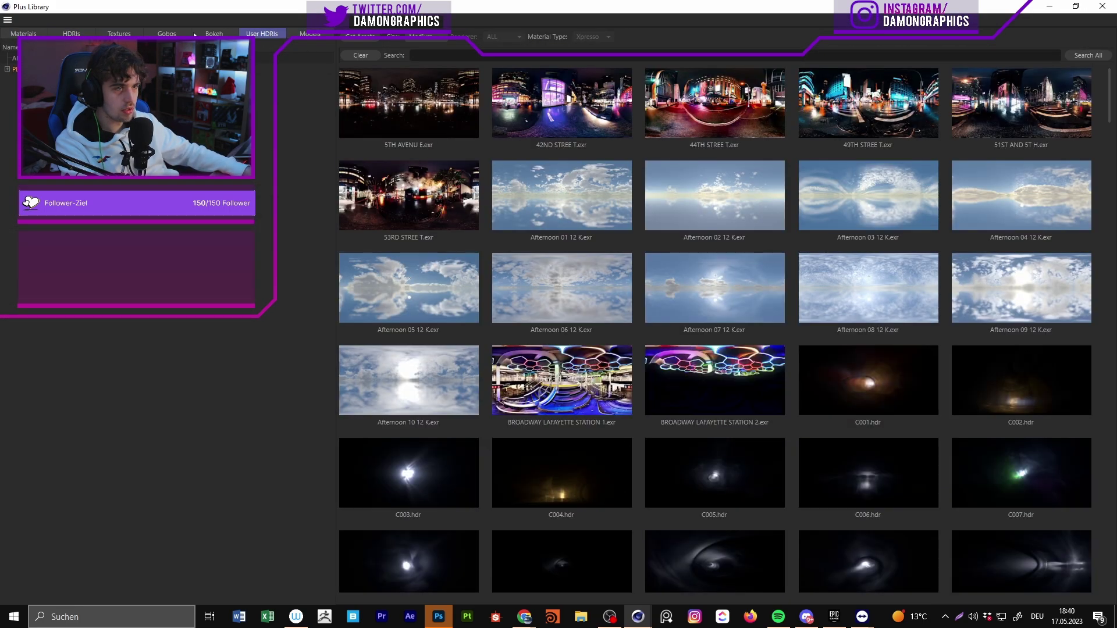
{"action": "left_click", "coordinate": [71, 33]}
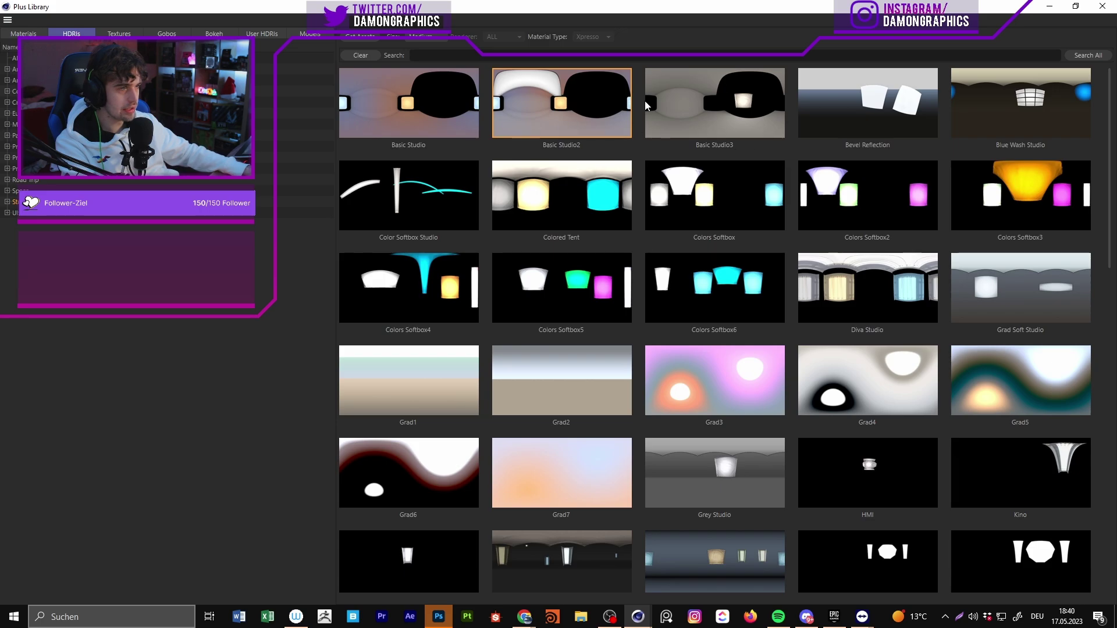
{"action": "left_click", "coordinate": [1103, 6]}
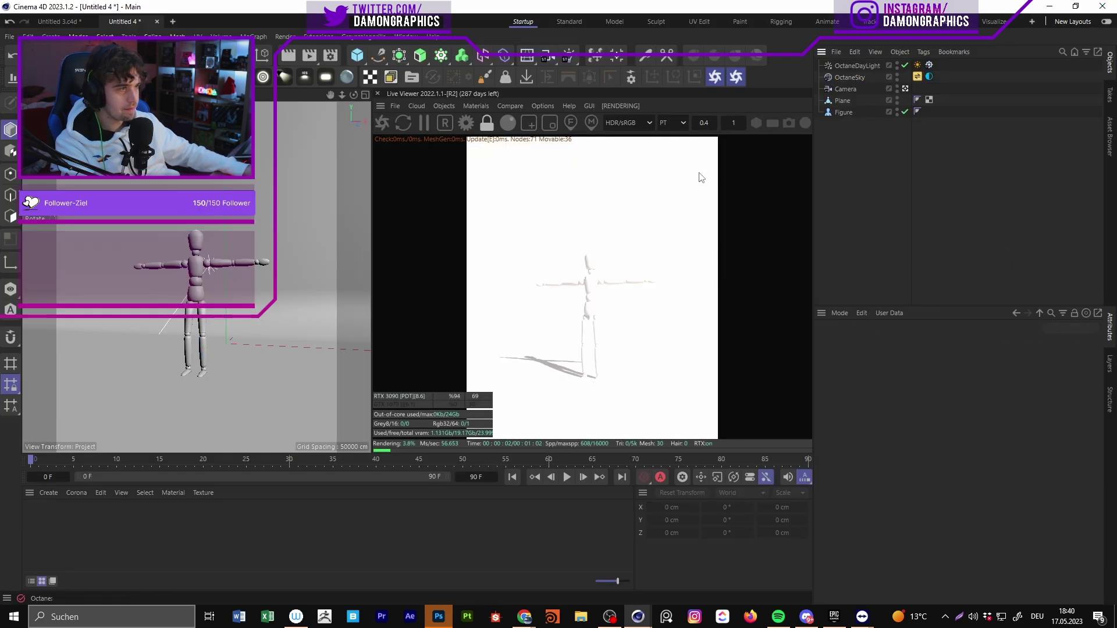
Step: Disable the OctaneDayLight and add an Octane area light to the scene
{"action": "left_click", "coordinate": [905, 65]}
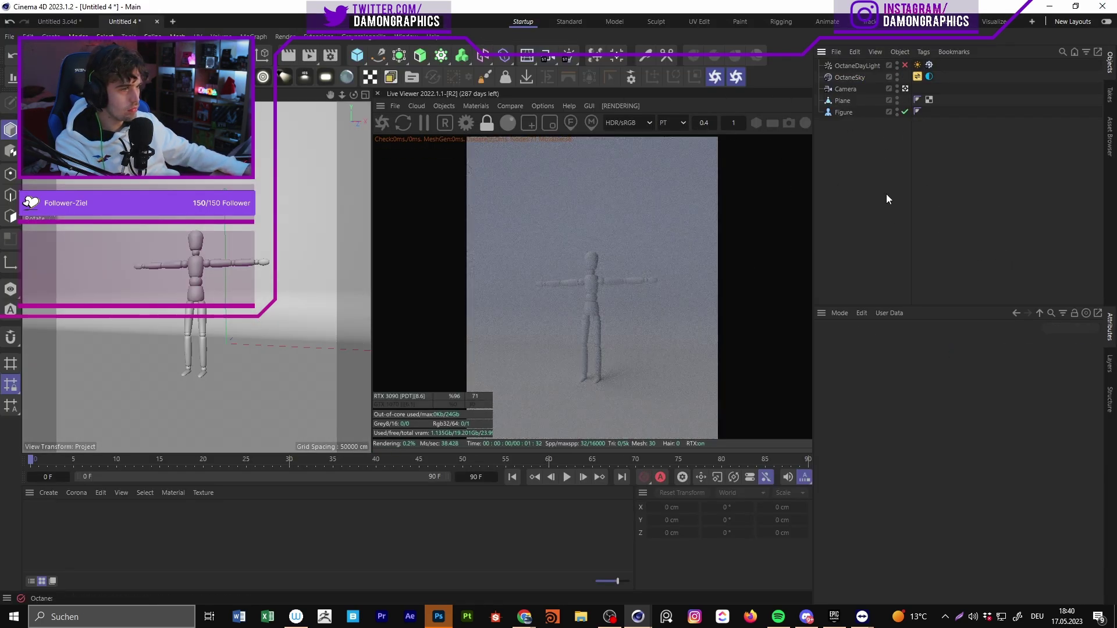
{"action": "left_click", "coordinate": [444, 106]}
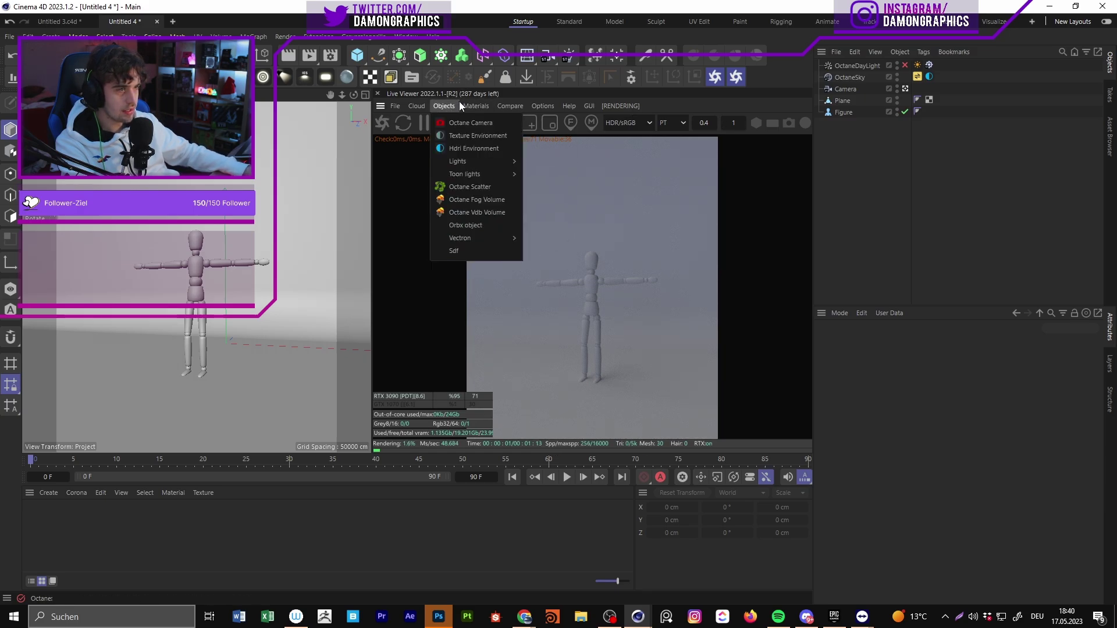
{"action": "mouse_move", "coordinate": [473, 161]}
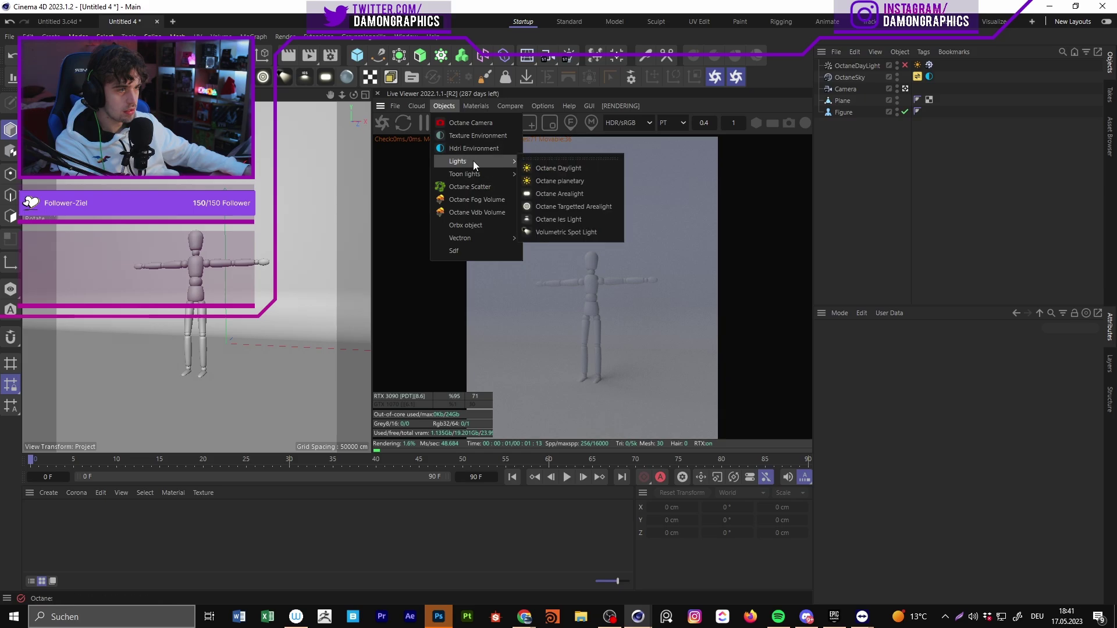
{"action": "left_click", "coordinate": [589, 197]}
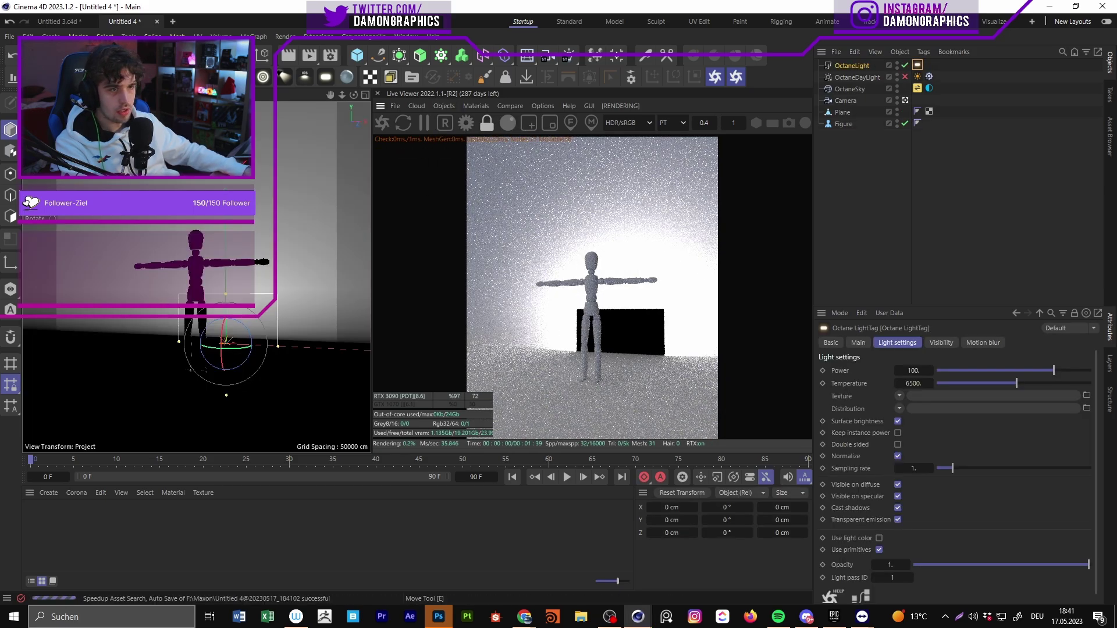
Step: Place the area light beside the figure at about X -758.8, Y 226.4, Z -44.9 cm, rotated to a heading of about -98.9°
{"action": "key", "text": "e"}
{"action": "mouse_move", "coordinate": [236, 343]}
{"action": "left_mouse_down"}
{"action": "mouse_move", "coordinate": [111, 217]}
{"action": "mouse_move", "coordinate": [87, 244]}
{"action": "mouse_move", "coordinate": [260, 193]}
{"action": "left_mouse_up"}
{"action": "key", "text": "r"}
{"action": "key", "text": "e"}
{"action": "left_click_drag", "start_coordinate": [141, 225], "coordinate": [98, 238]}
{"action": "middle_click", "coordinate": [247, 223]}
{"action": "middle_click", "coordinate": [317, 174]}
{"action": "scroll", "coordinate": [279, 186], "scroll_direction": "down", "scroll_amount": 3}
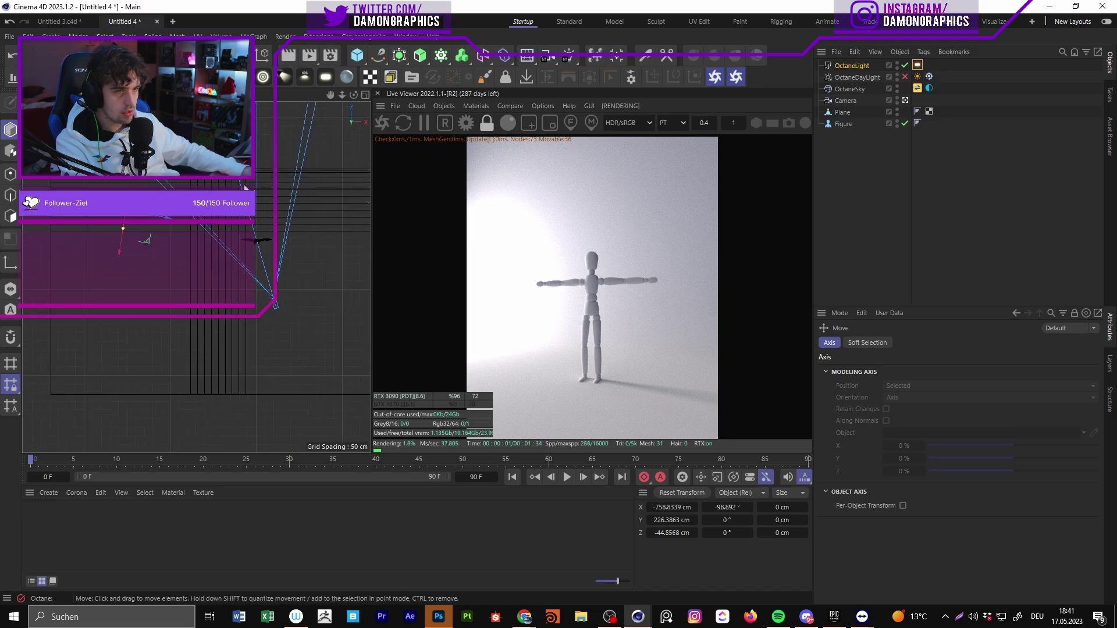
Step: Duplicate the area light and place the copy on the figure's other side, rotated to a heading of about 68.4°
{"action": "left_click_drag", "start_coordinate": [246, 183], "coordinate": [251, 343]}
{"action": "key", "text": "r"}
{"action": "key", "text": "e"}
{"action": "key", "text": "r"}
{"action": "key", "text": "e"}
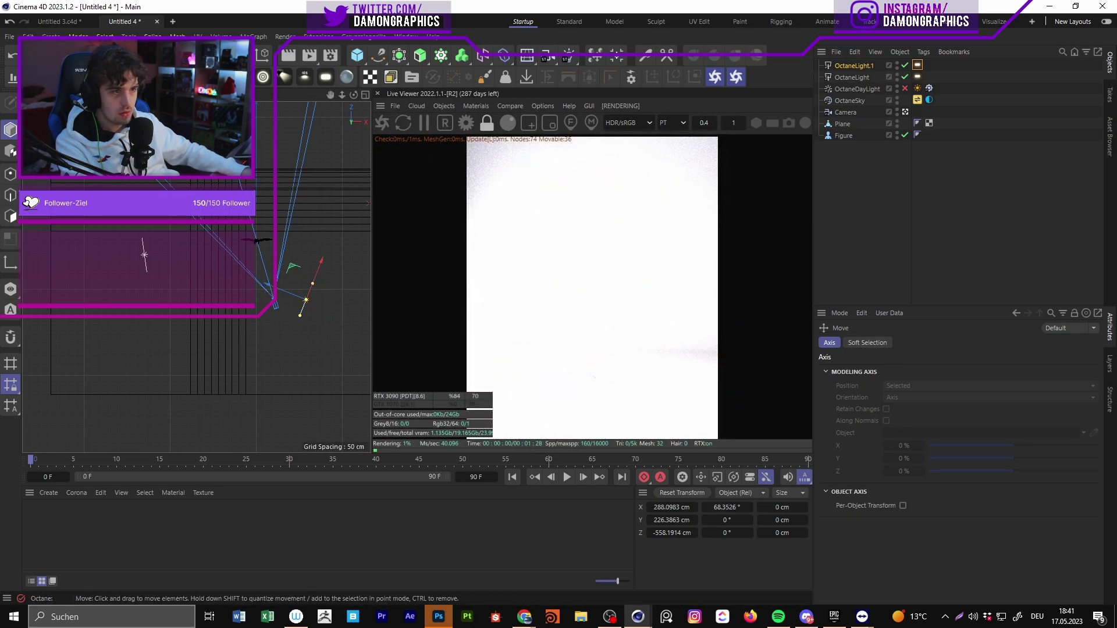
Step: Move the duplicated light to about X 453.6, Z -281.3 cm and set the OctaneLight's power to about 15.46
{"action": "left_click_drag", "start_coordinate": [306, 299], "coordinate": [335, 252]}
{"action": "left_click", "coordinate": [918, 78]}
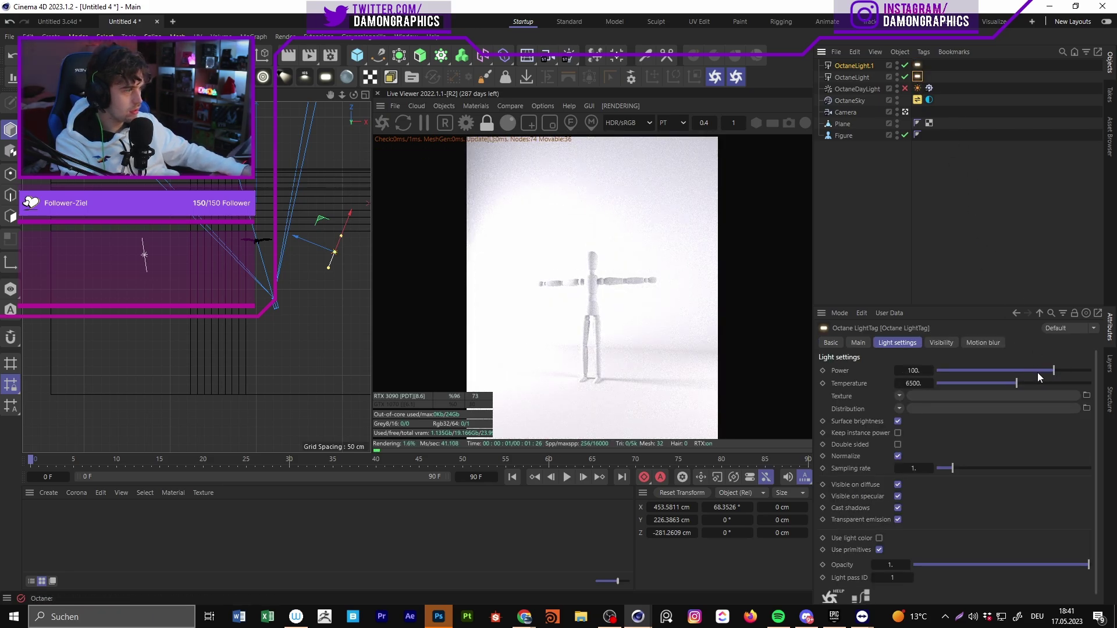
{"action": "left_click", "coordinate": [1038, 371]}
Step: Switch the live viewer's color mode to OCIO and set the OCIO view to Rec.709 in the Octane settings
{"action": "left_click", "coordinate": [630, 123]}
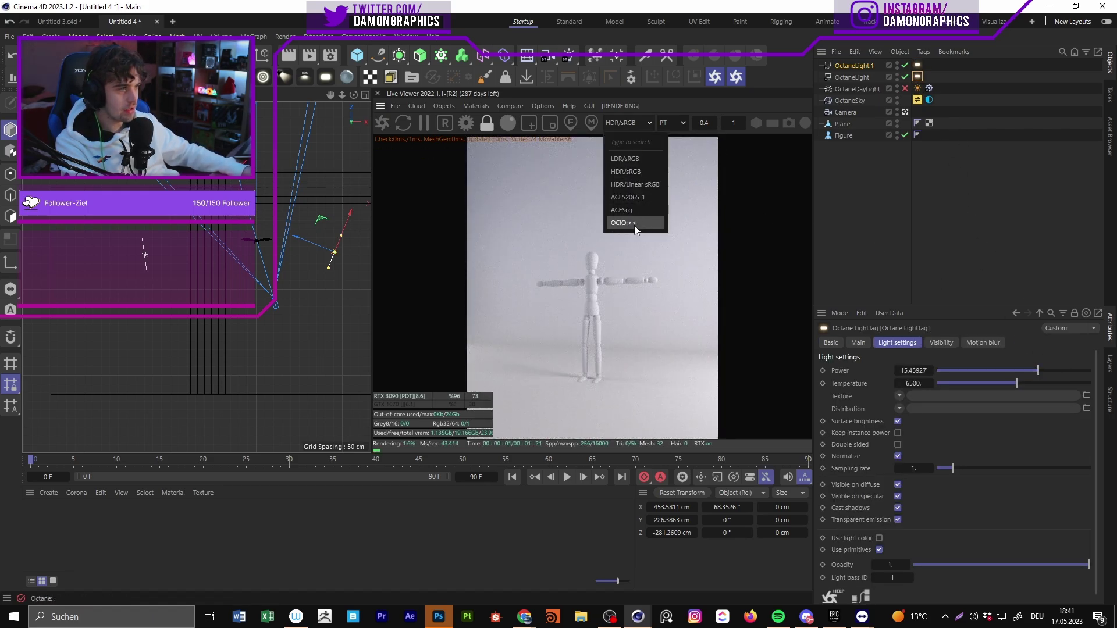
{"action": "left_click", "coordinate": [626, 223]}
{"action": "left_click", "coordinate": [457, 124]}
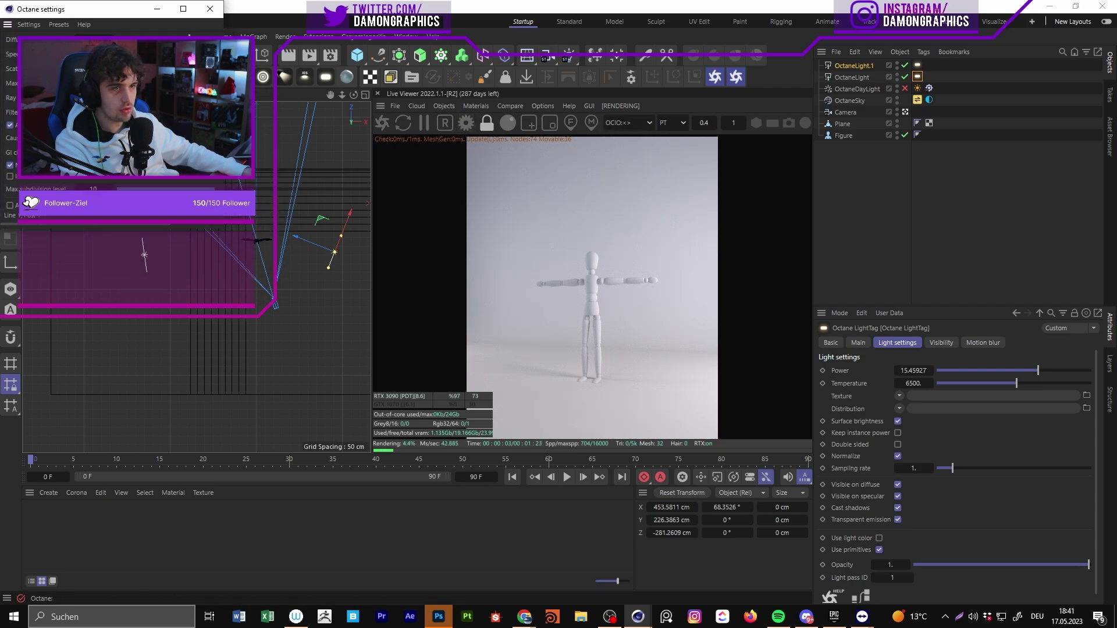
{"action": "key", "text": "Return"}
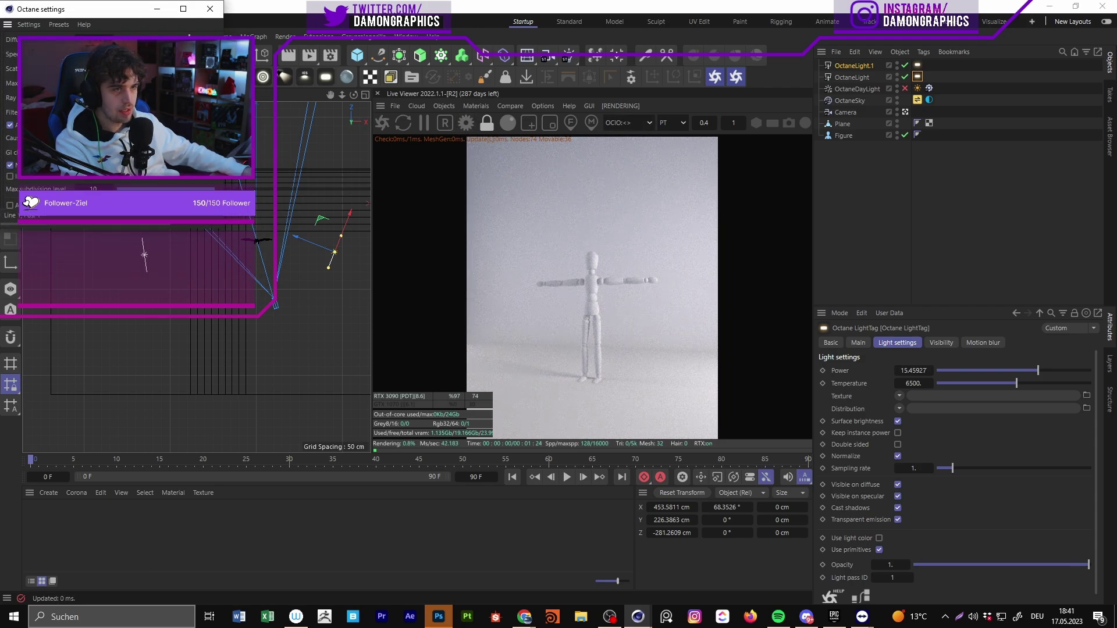
{"action": "scroll", "coordinate": [110, 116], "scroll_direction": "up", "scroll_amount": 3}
{"action": "left_click", "coordinate": [59, 40]}
{"action": "left_click", "coordinate": [64, 54]}
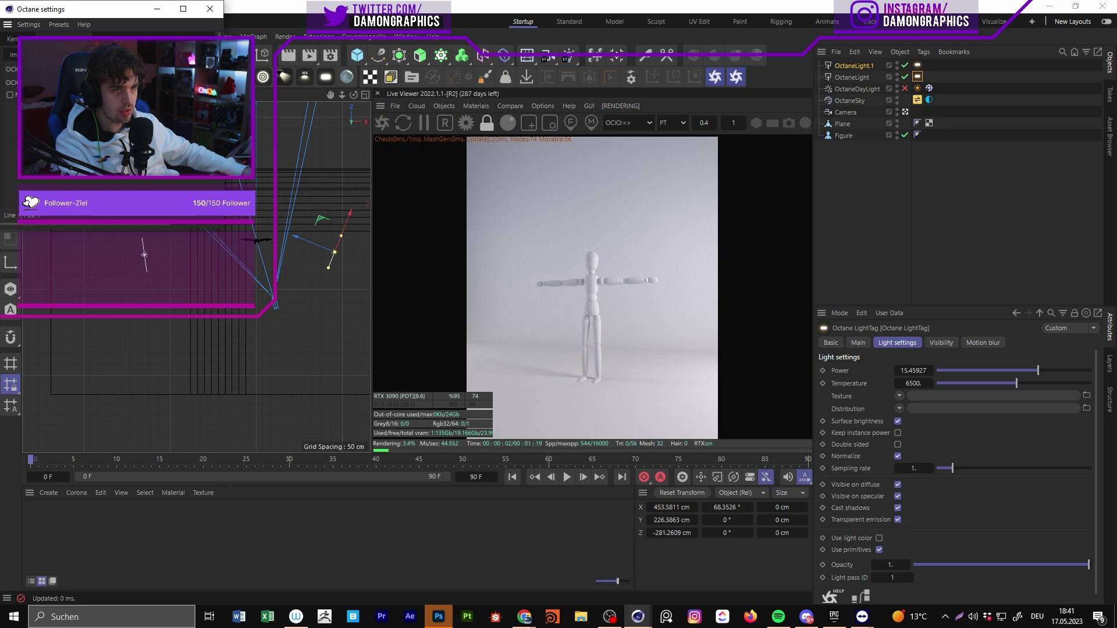
{"action": "left_click", "coordinate": [140, 69]}
{"action": "left_click", "coordinate": [154, 227]}
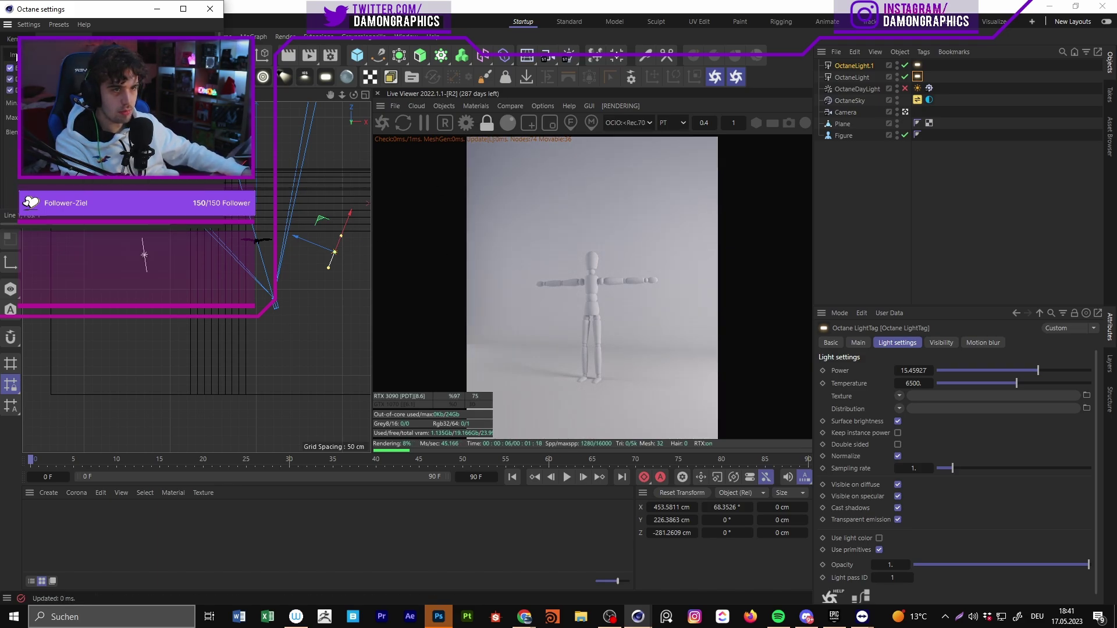
Step: Enable the denoiser and set the path tracing kernel's maximum samples to 1000
{"action": "left_click", "coordinate": [17, 40]}
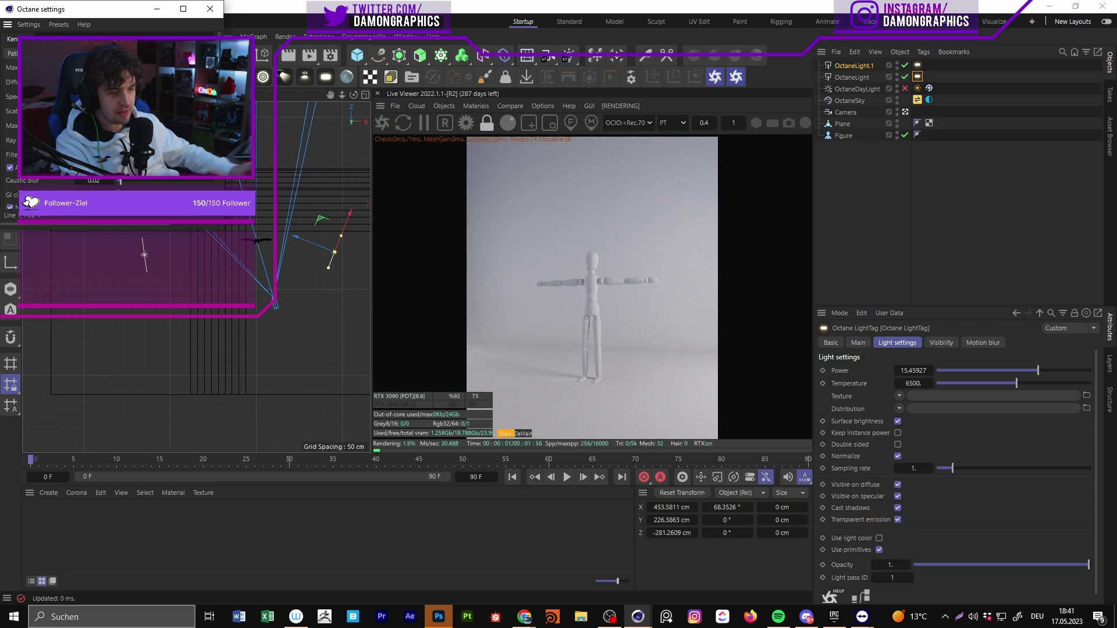
{"action": "type", "text": "1000"}
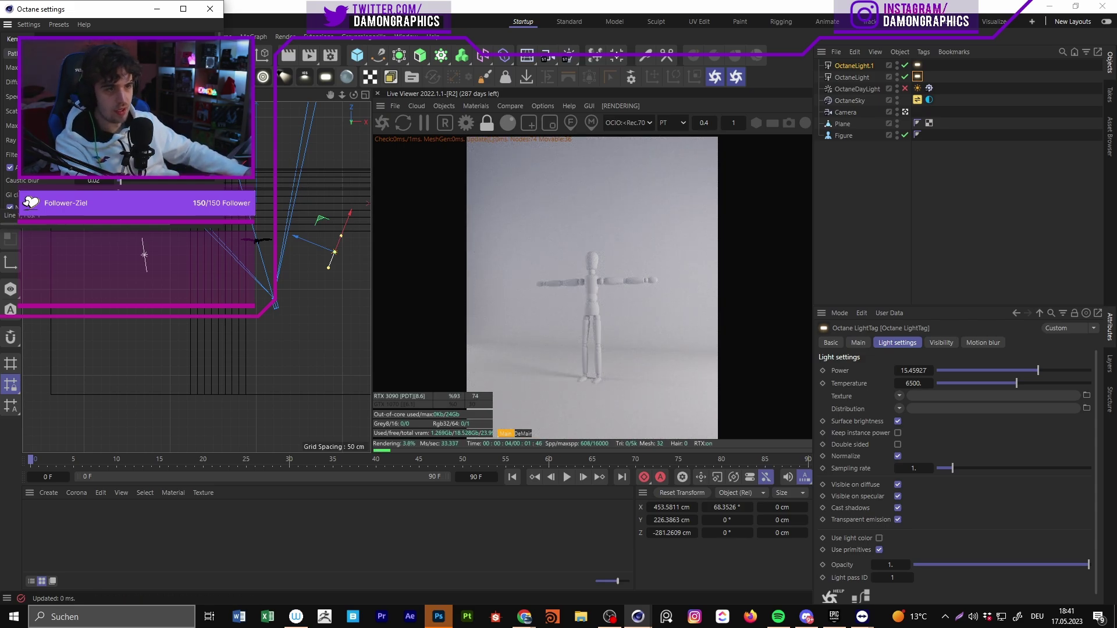
{"action": "key", "text": "Return"}
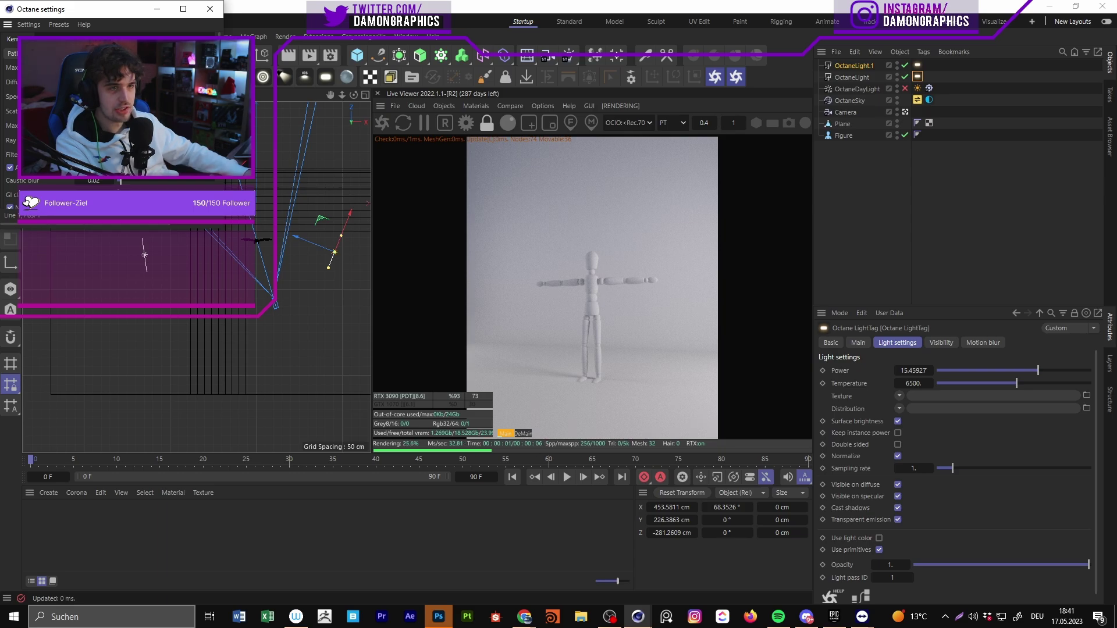
{"action": "key", "text": "Return"}
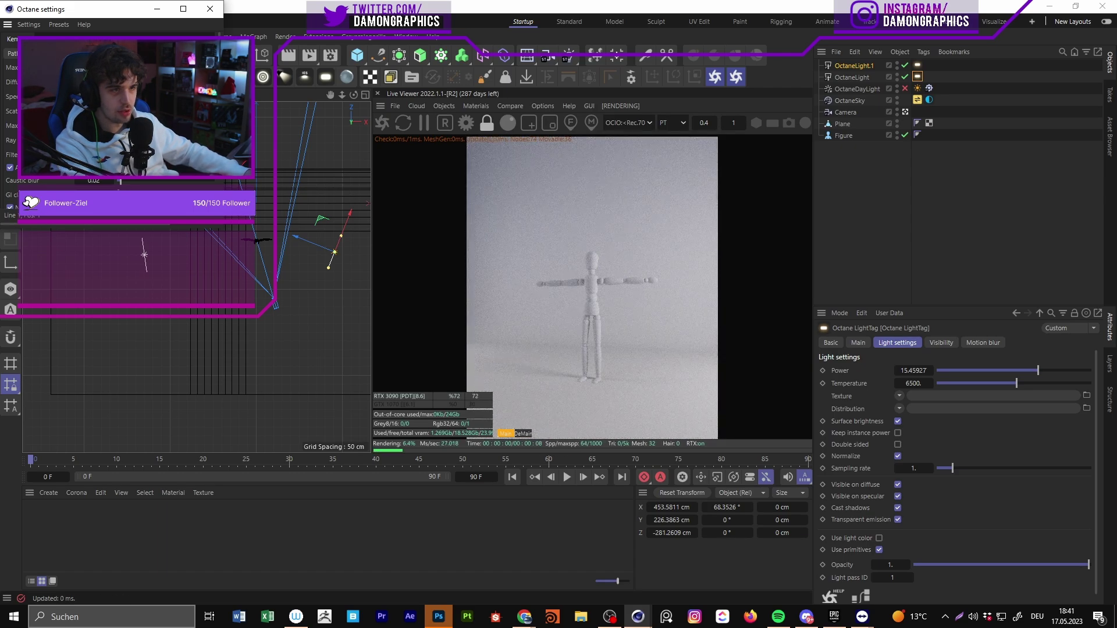
Step: Enable adaptive sampling for the path tracing kernel and close the Octane settings
{"action": "scroll", "coordinate": [112, 125], "scroll_direction": "down", "scroll_amount": 5}
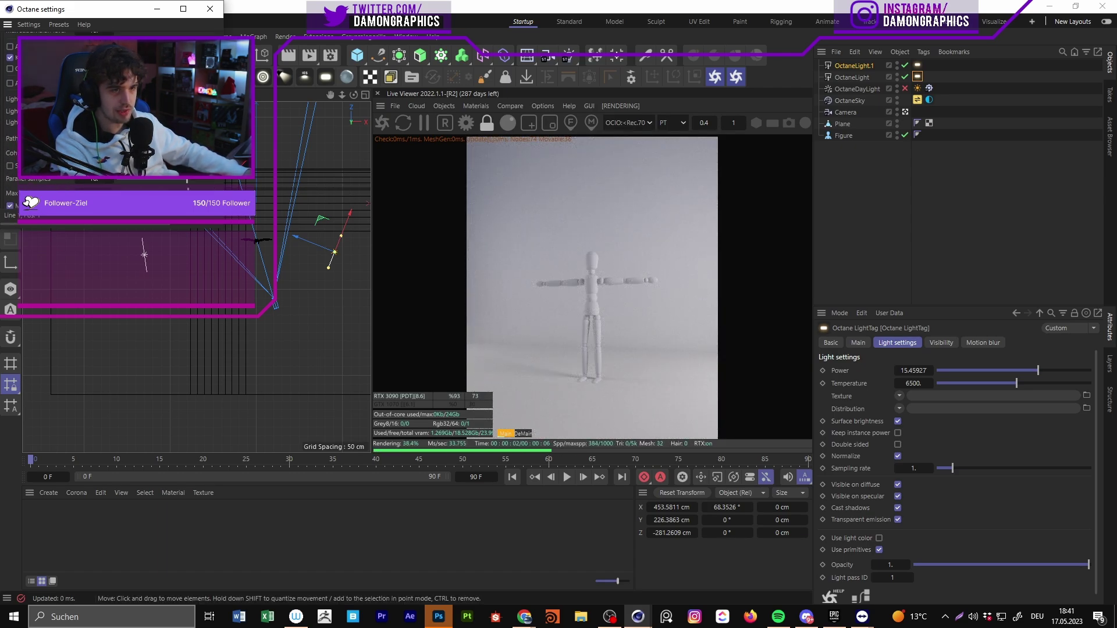
{"action": "scroll", "coordinate": [111, 125], "scroll_direction": "down", "scroll_amount": 4}
{"action": "left_click", "coordinate": [10, 131]}
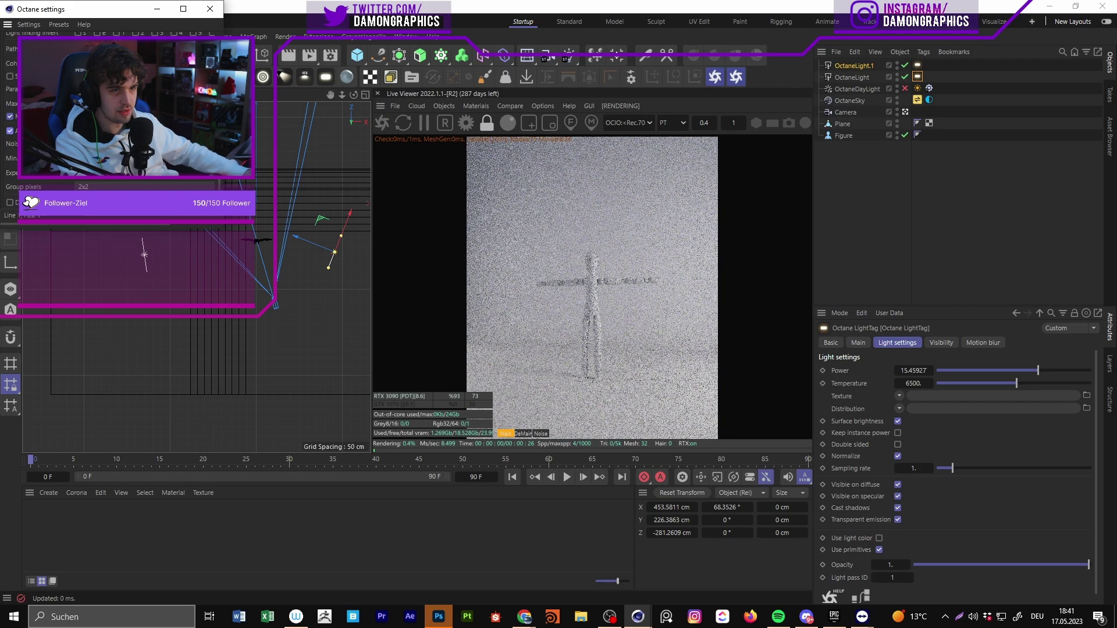
{"action": "left_click", "coordinate": [211, 9]}
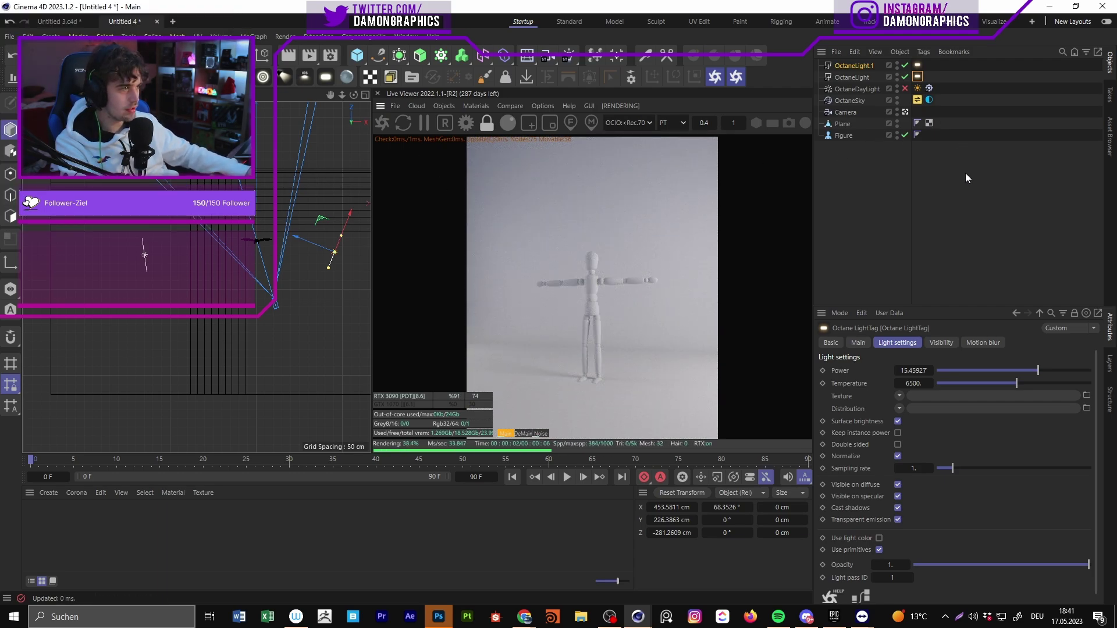
Step: Re-enable the OctaneDayLight and move the OctaneSky to about X -39, Y 117.3, Z -20.3 cm
{"action": "left_click", "coordinate": [830, 227]}
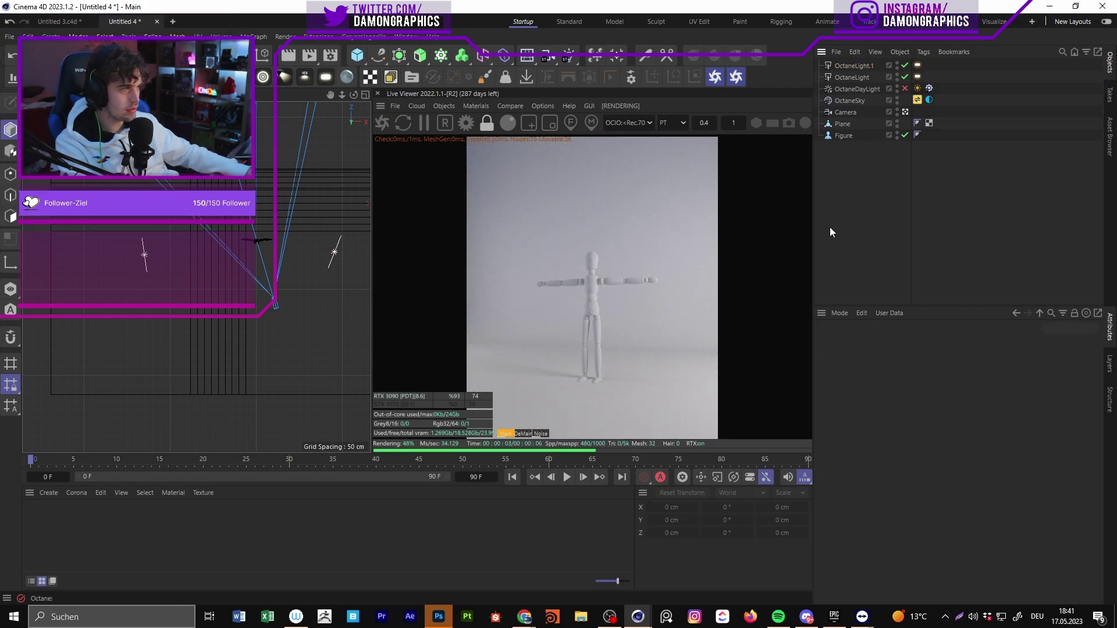
{"action": "left_click", "coordinate": [905, 88]}
{"action": "left_click", "coordinate": [875, 101]}
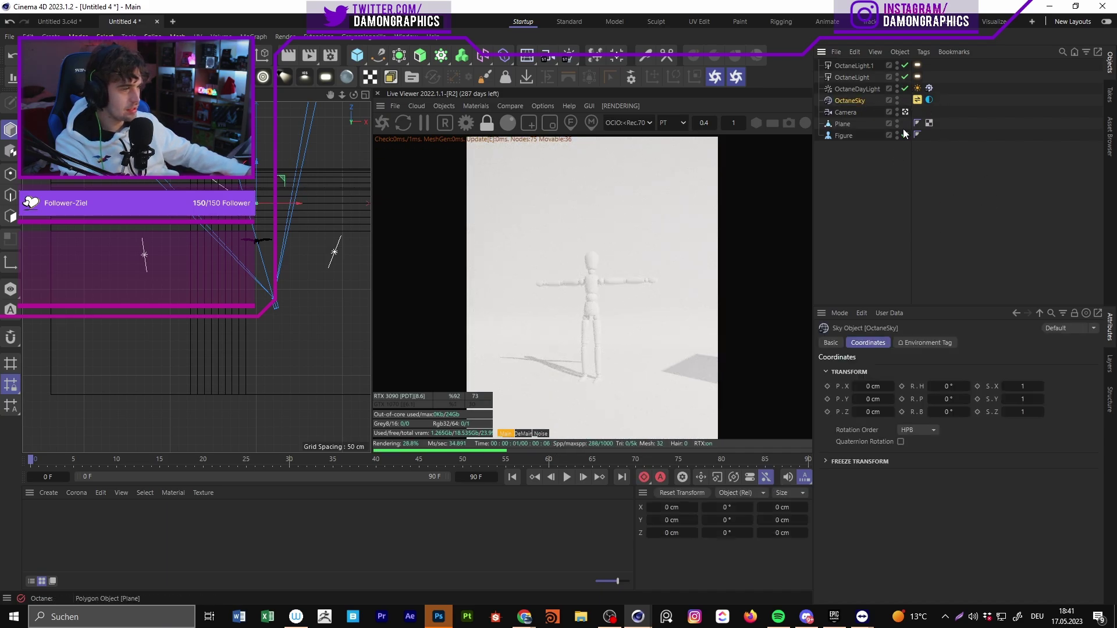
{"action": "key", "text": "r"}
{"action": "middle_click", "coordinate": [250, 259]}
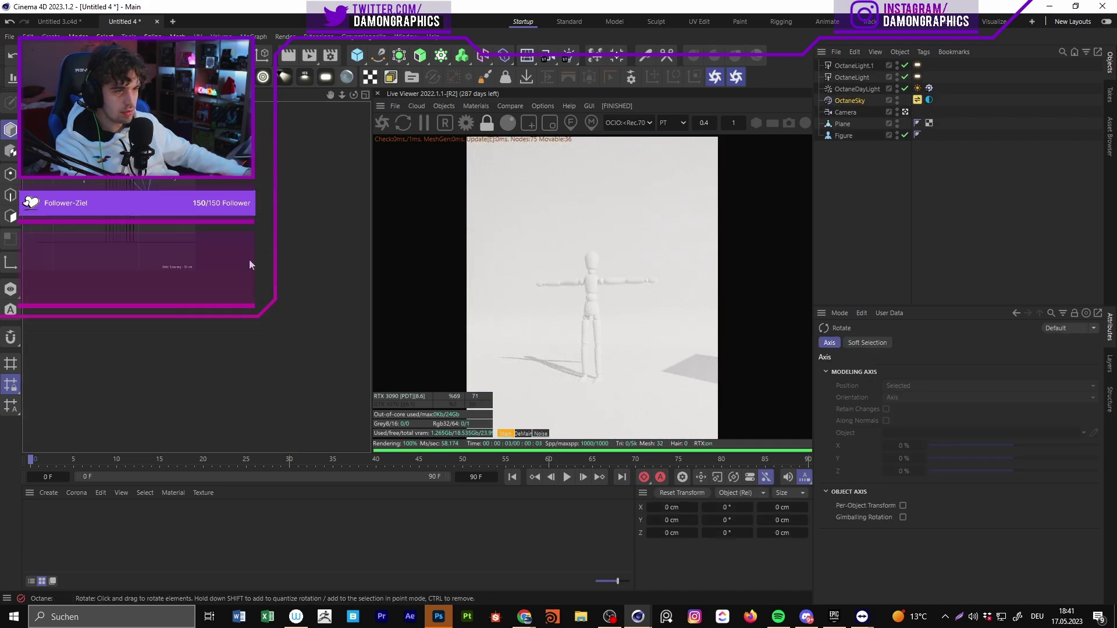
{"action": "middle_click", "coordinate": [188, 192]}
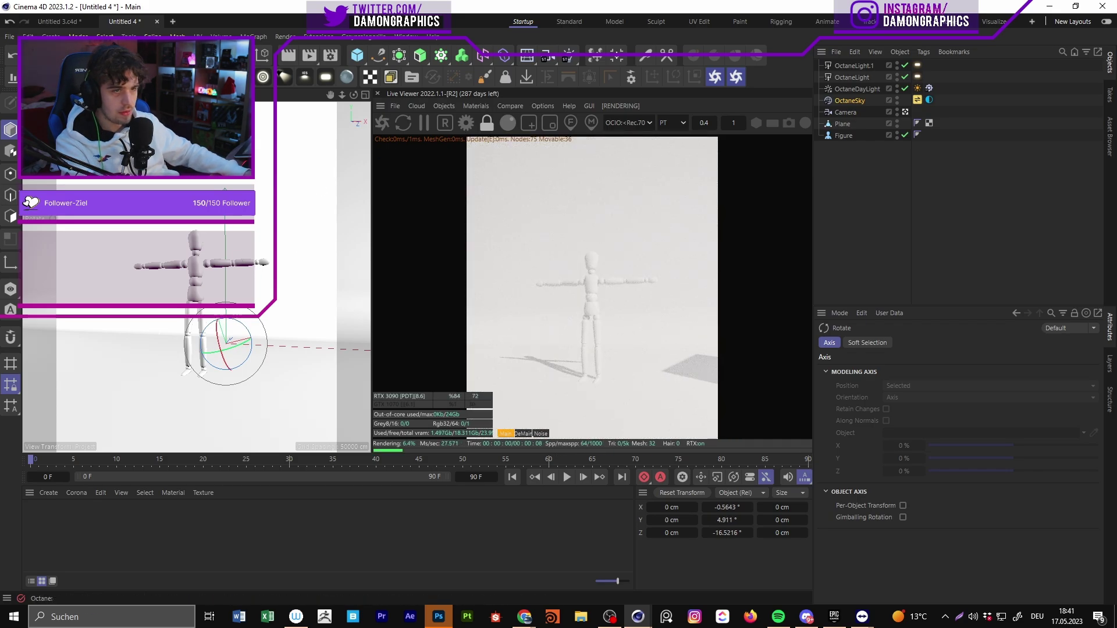
{"action": "key", "text": "e"}
{"action": "key", "text": "r"}
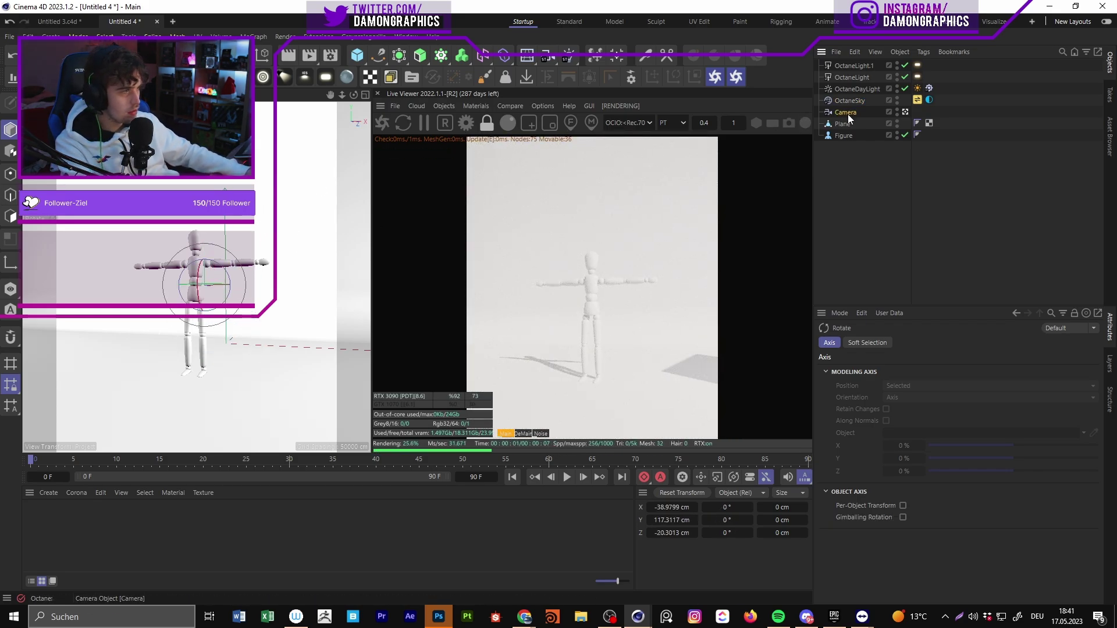
Step: Rotate the OctaneDayLight to about 26°, -51.3° and -47.9°
{"action": "left_click", "coordinate": [856, 90]}
{"action": "left_click_drag", "start_coordinate": [320, 239], "coordinate": [279, 187]}
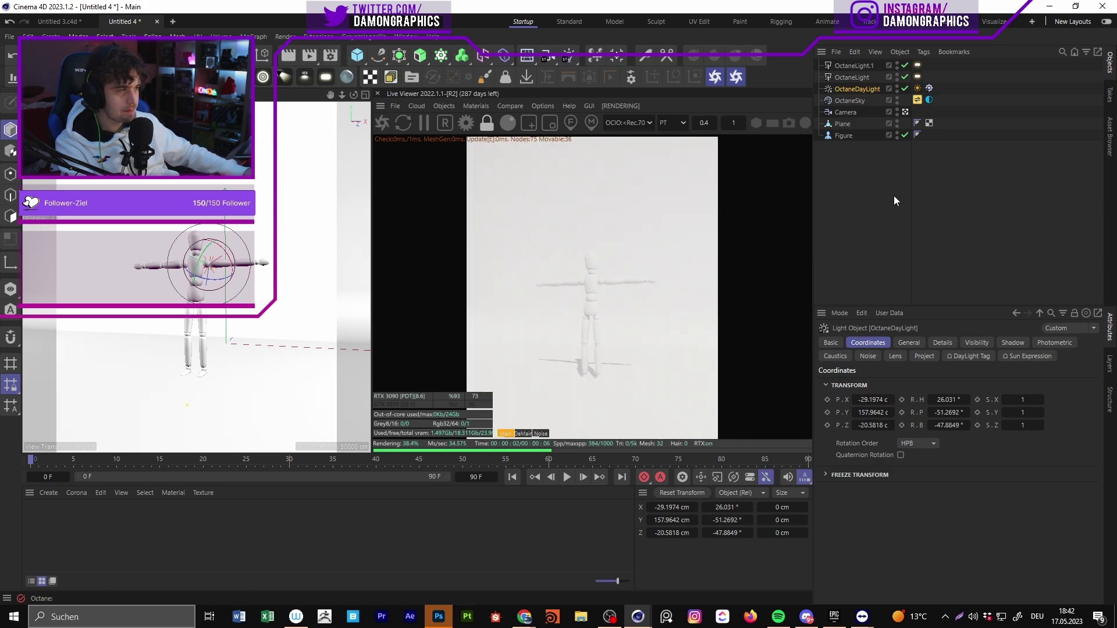
{"action": "left_click", "coordinate": [945, 111]}
{"action": "left_click", "coordinate": [918, 77]}
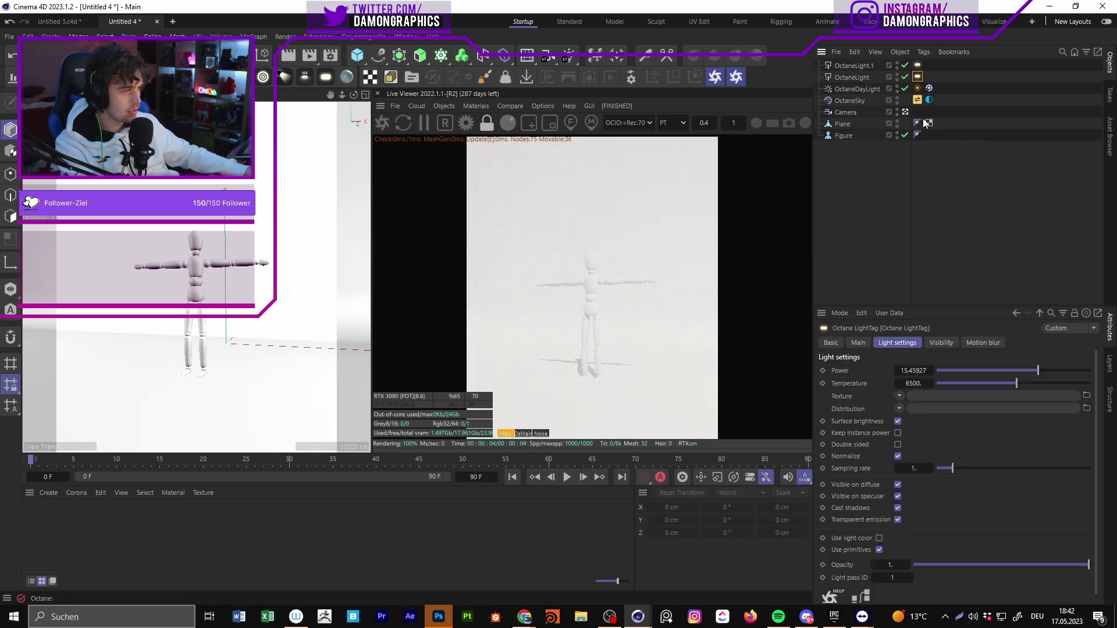
{"action": "left_click", "coordinate": [959, 85]}
{"action": "left_click", "coordinate": [918, 77]}
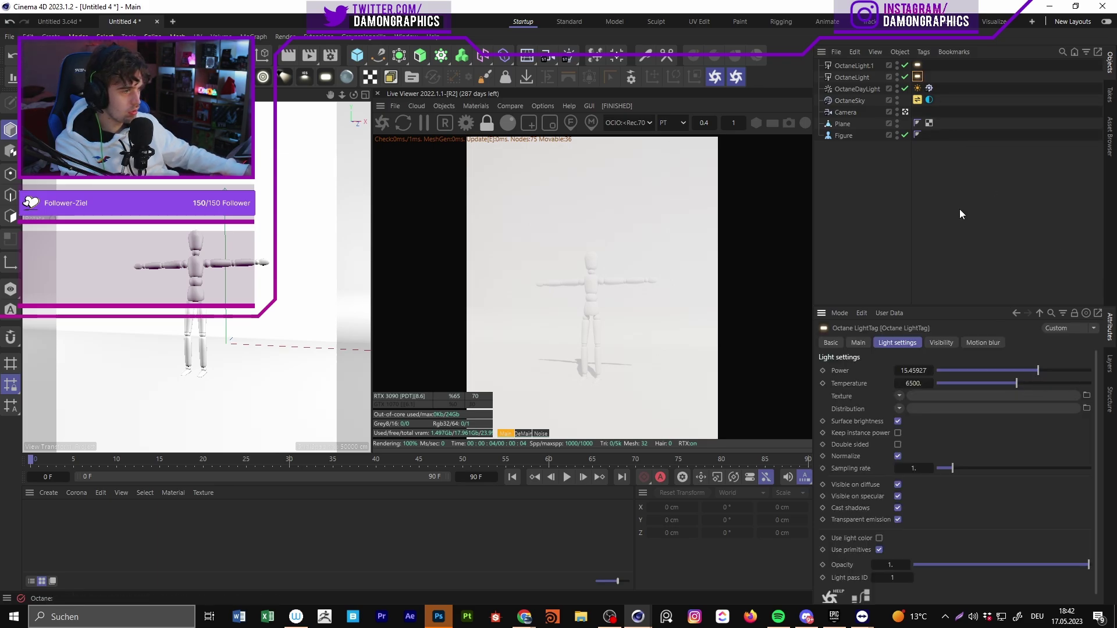
{"action": "left_click", "coordinate": [956, 244]}
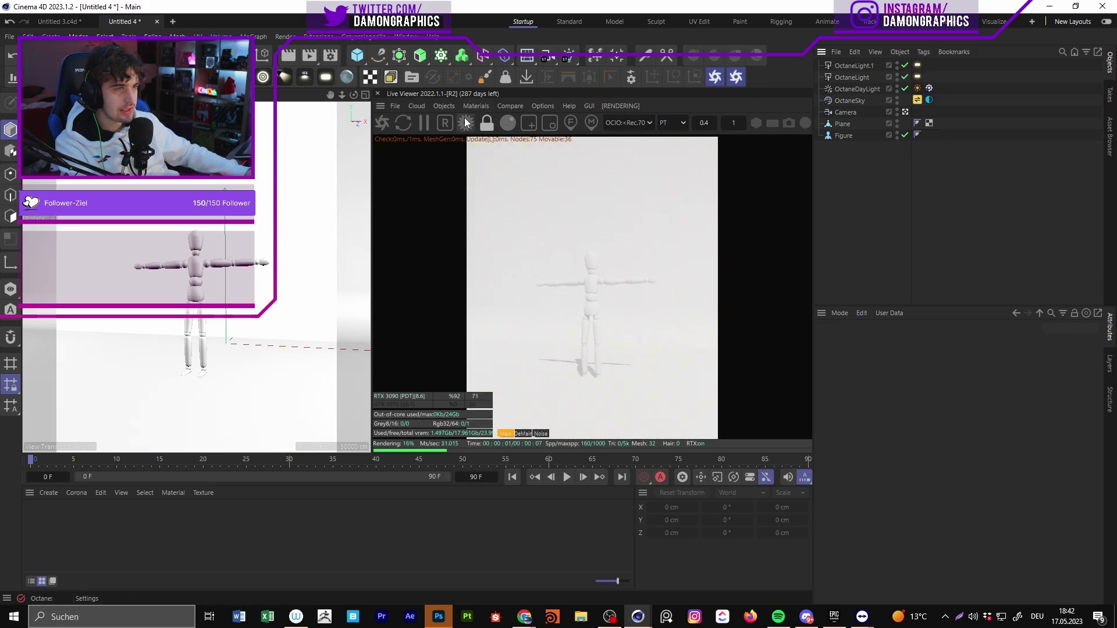
Step: Open the render settings, choose Octane Renderer as the renderer and display its main options
{"action": "left_click", "coordinate": [323, 58]}
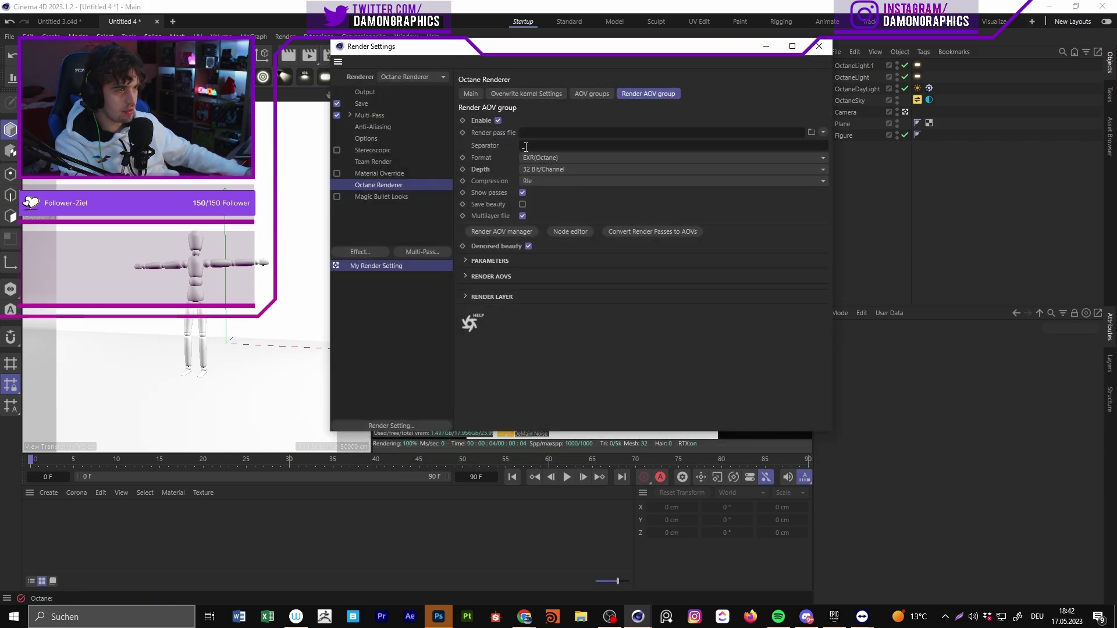
{"action": "left_click", "coordinate": [471, 94]}
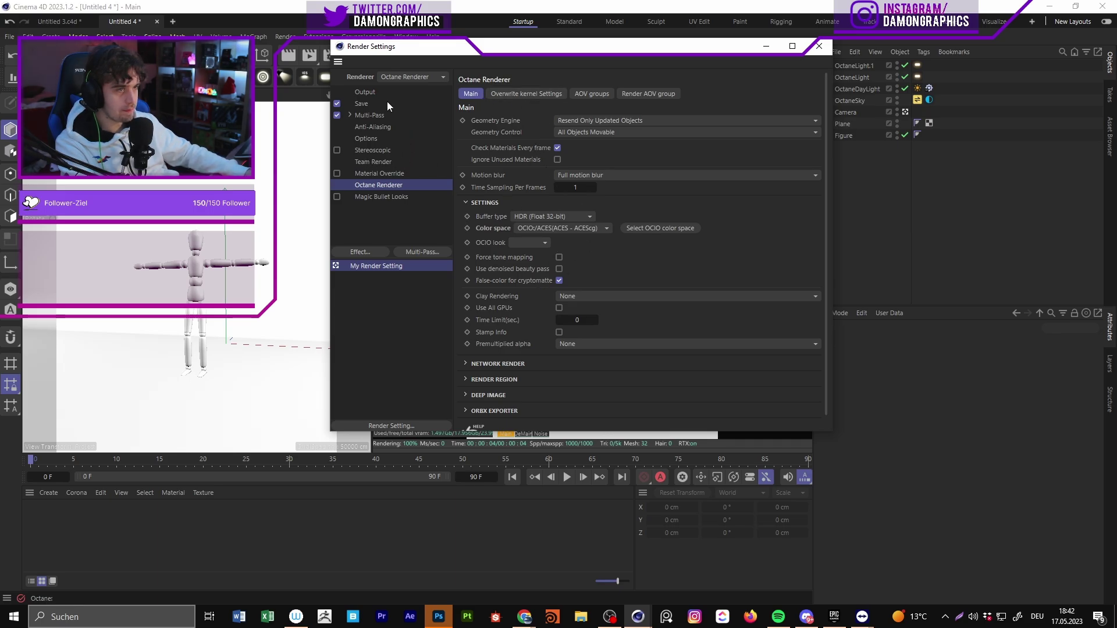
{"action": "left_click", "coordinate": [411, 77]}
{"action": "left_click", "coordinate": [412, 105]}
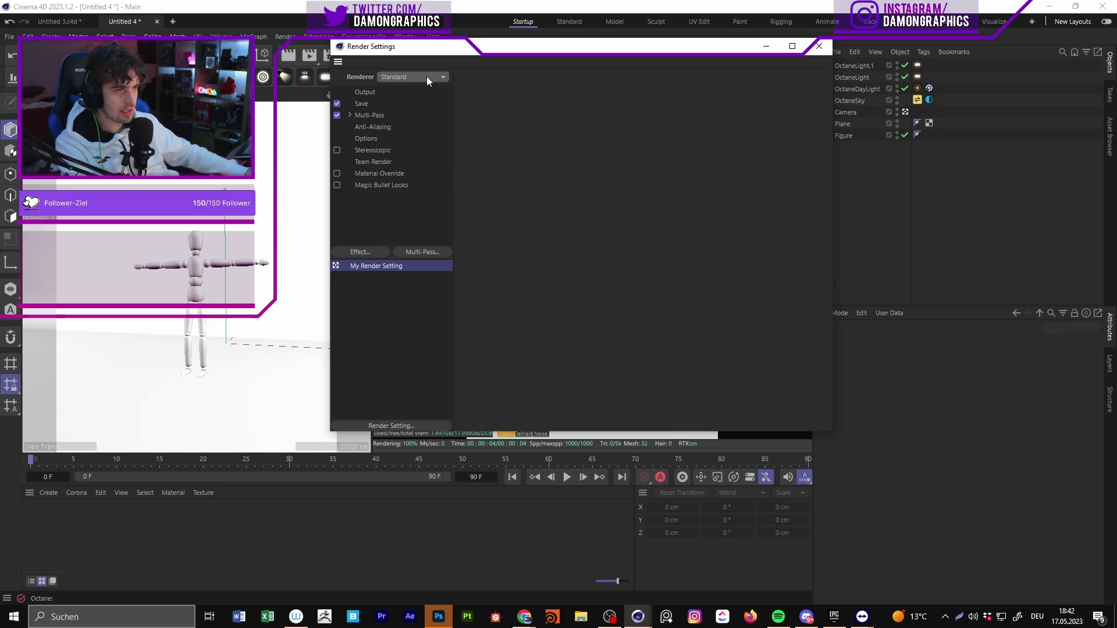
{"action": "left_click", "coordinate": [427, 76]}
{"action": "left_click", "coordinate": [431, 144]}
{"action": "left_click", "coordinate": [390, 186]}
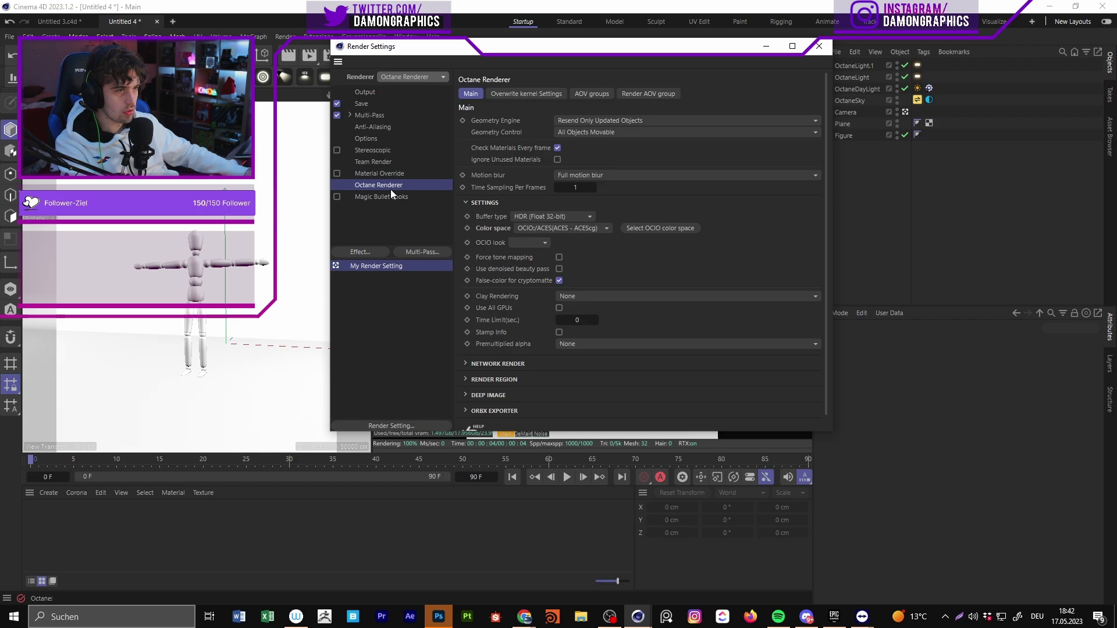
Step: Examine the available color spaces and the OCIO color space list, including its ACES and Output groups, in the Octane Renderer settings
{"action": "left_click", "coordinate": [518, 216]}
{"action": "left_click", "coordinate": [544, 230]}
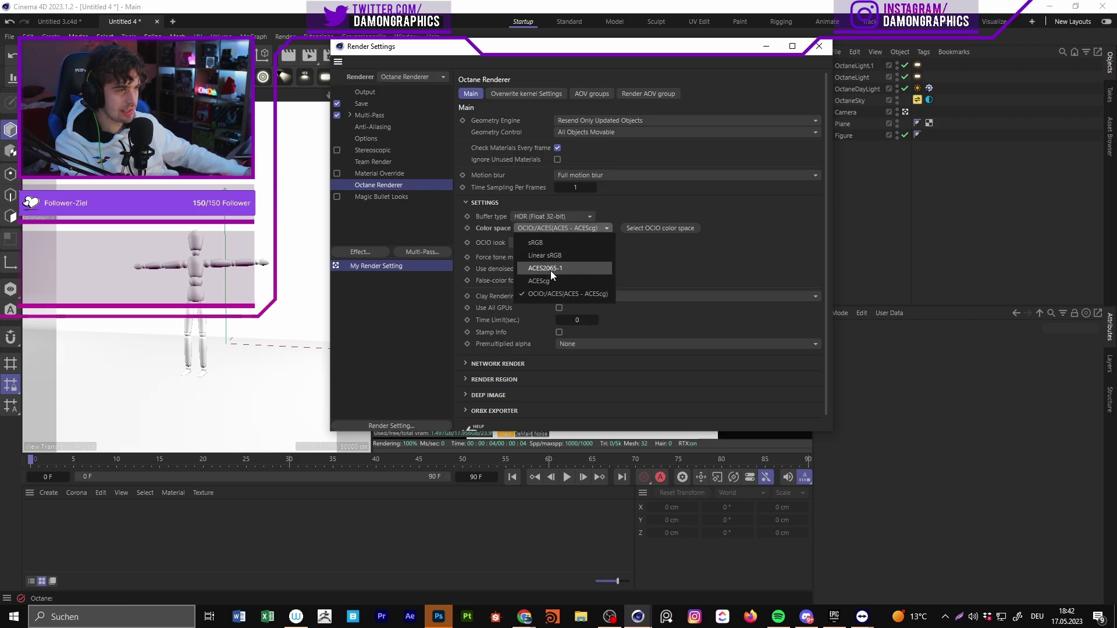
{"action": "left_click", "coordinate": [579, 233]}
{"action": "left_click", "coordinate": [584, 228]}
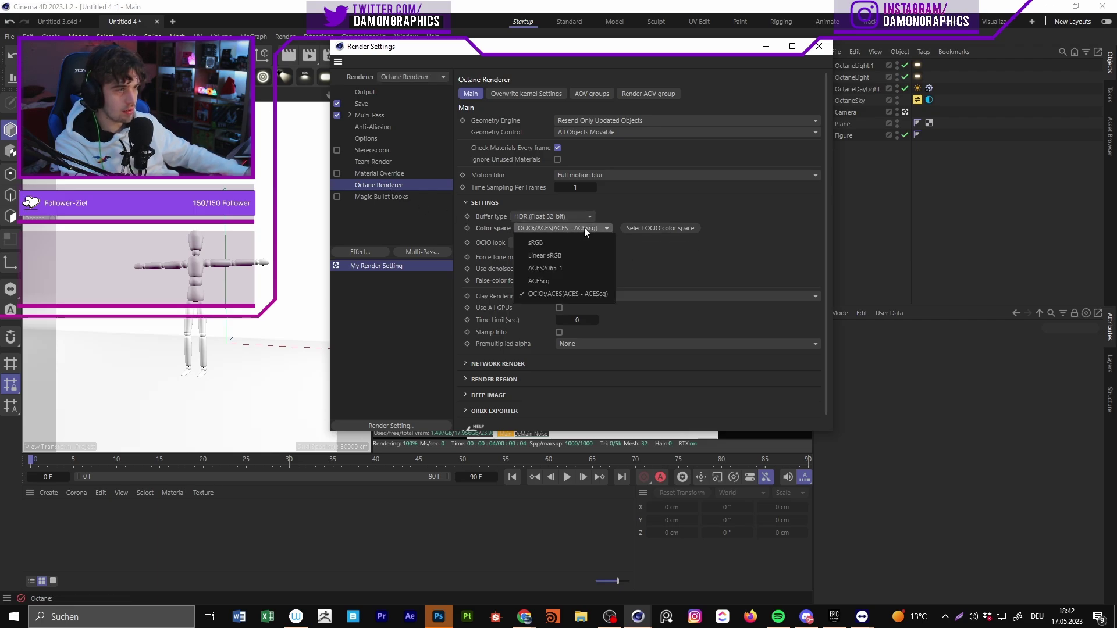
{"action": "left_click", "coordinate": [584, 228]}
{"action": "left_click", "coordinate": [646, 228]}
{"action": "mouse_move", "coordinate": [692, 400]}
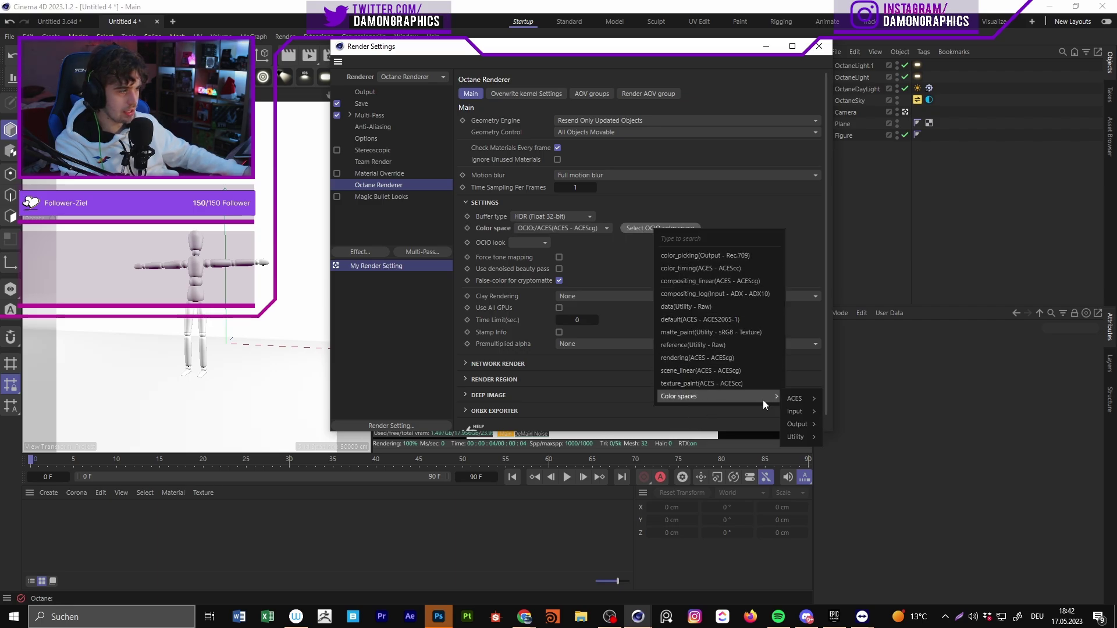
{"action": "mouse_move", "coordinate": [795, 399]}
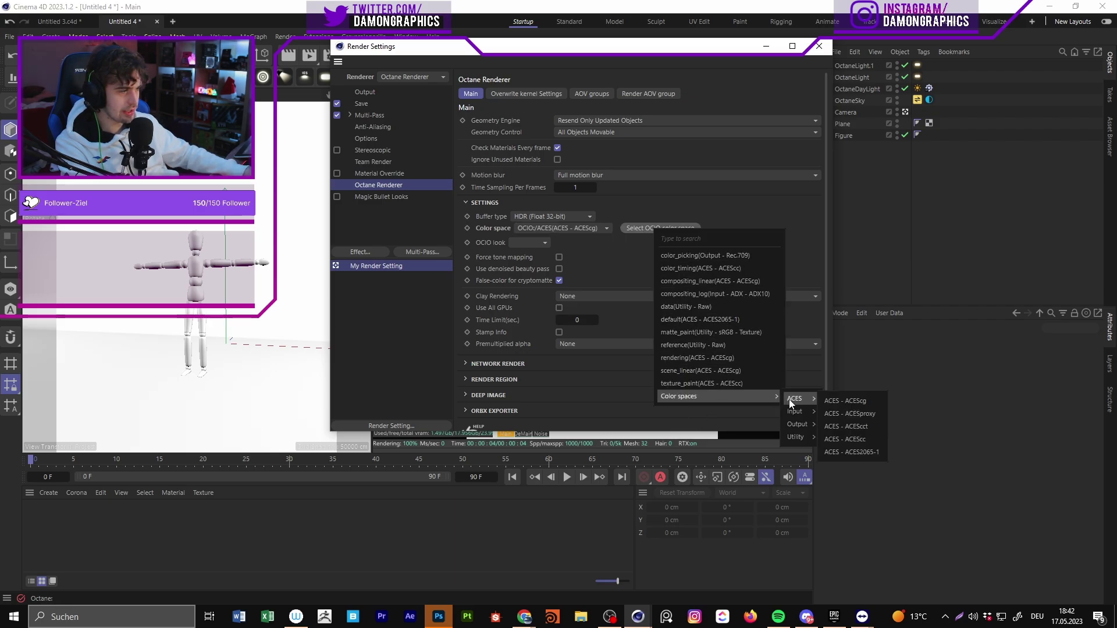
{"action": "left_click", "coordinate": [838, 372]}
{"action": "left_click", "coordinate": [660, 228]}
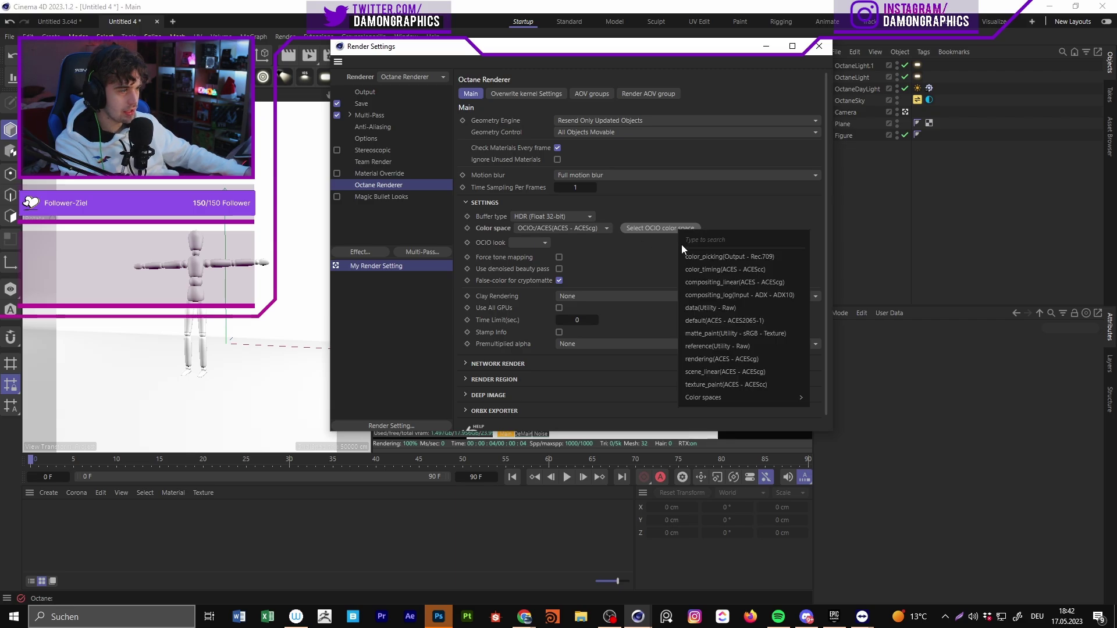
{"action": "mouse_move", "coordinate": [733, 400]}
{"action": "mouse_move", "coordinate": [825, 428]}
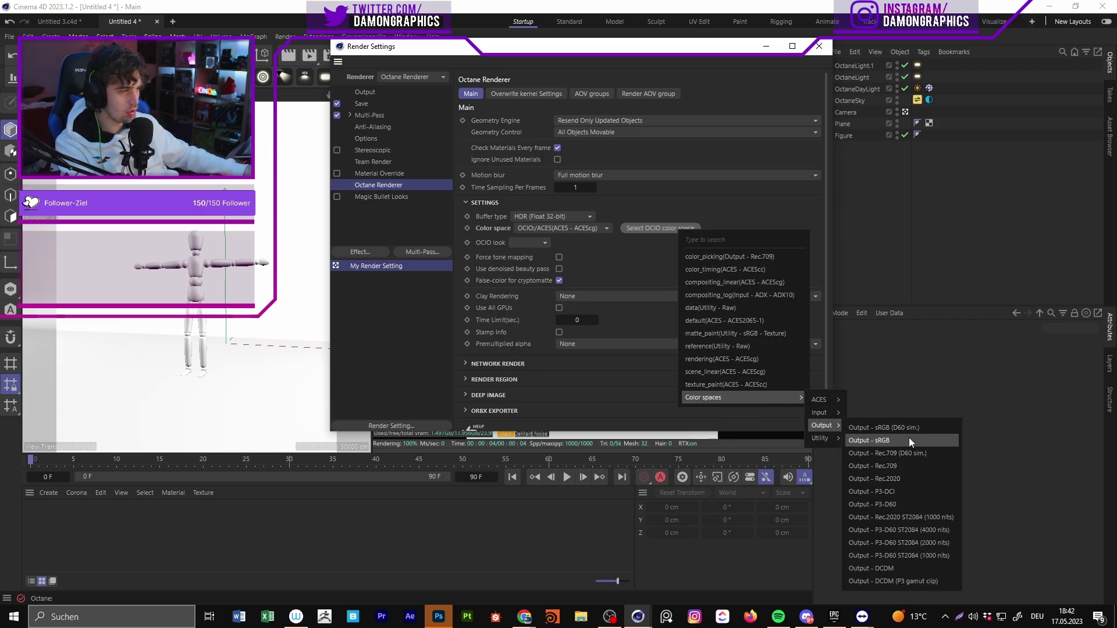
Step: Examine Octane's main options, the Render AOV group and the general Save settings, finishing on the Render AOV group
{"action": "left_click_drag", "start_coordinate": [575, 54], "coordinate": [513, 55]}
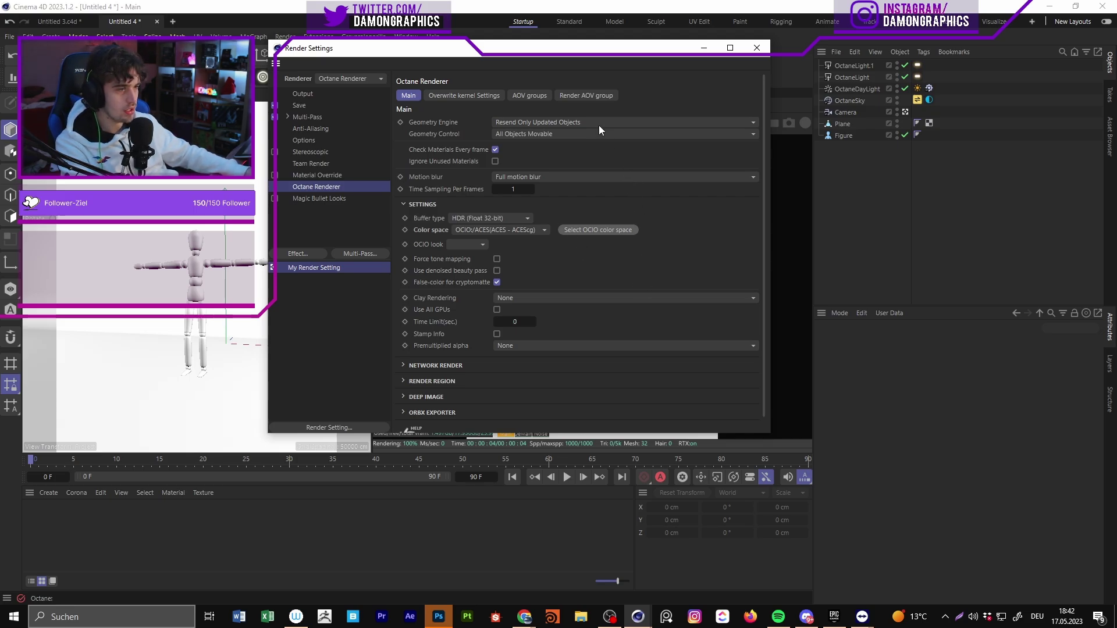
{"action": "left_click", "coordinate": [599, 91]}
{"action": "left_click", "coordinate": [407, 92]}
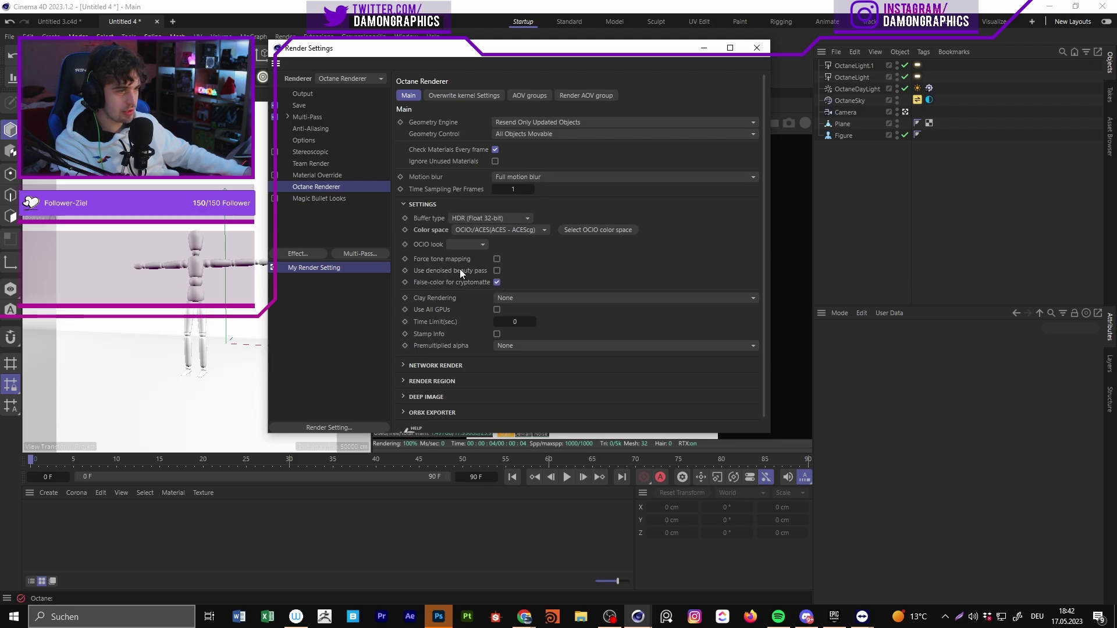
{"action": "left_click", "coordinate": [579, 97]}
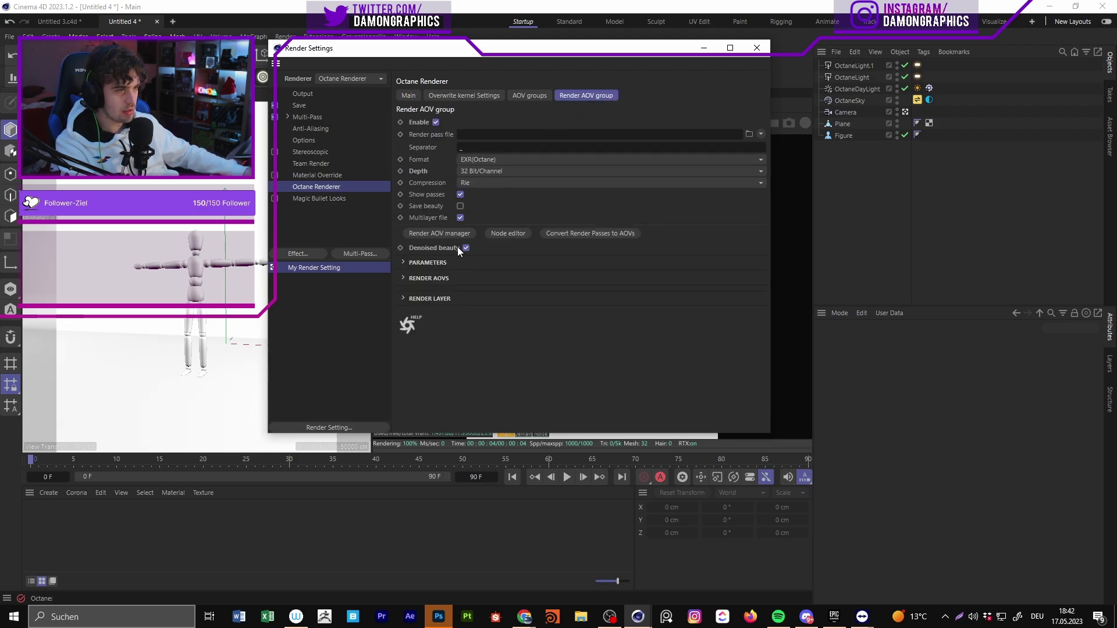
{"action": "left_click", "coordinate": [409, 96]}
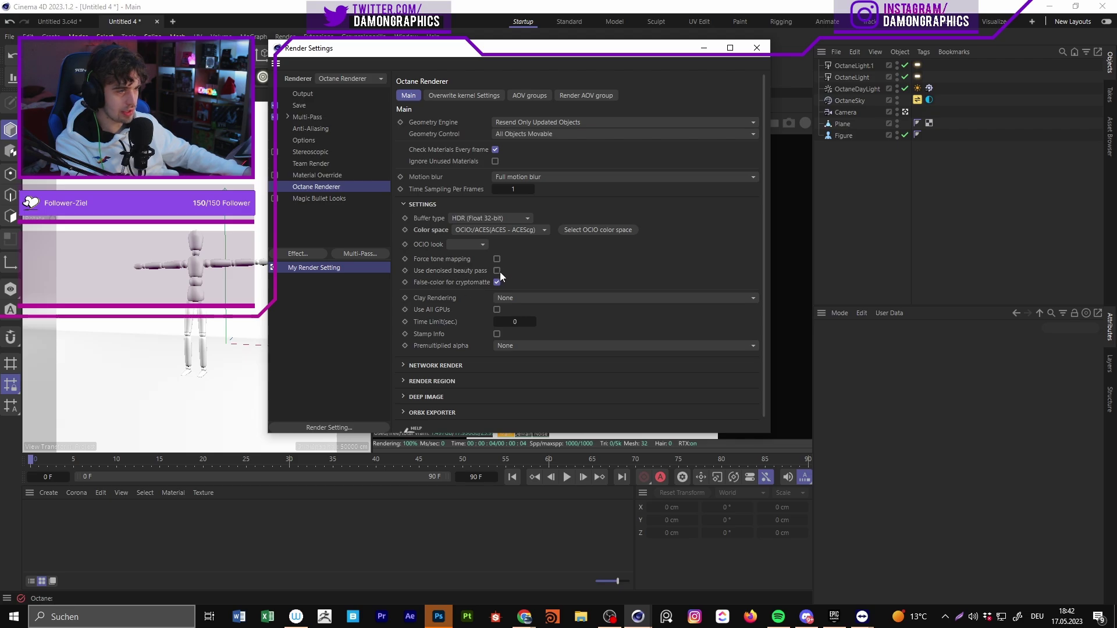
{"action": "left_click", "coordinate": [300, 105]}
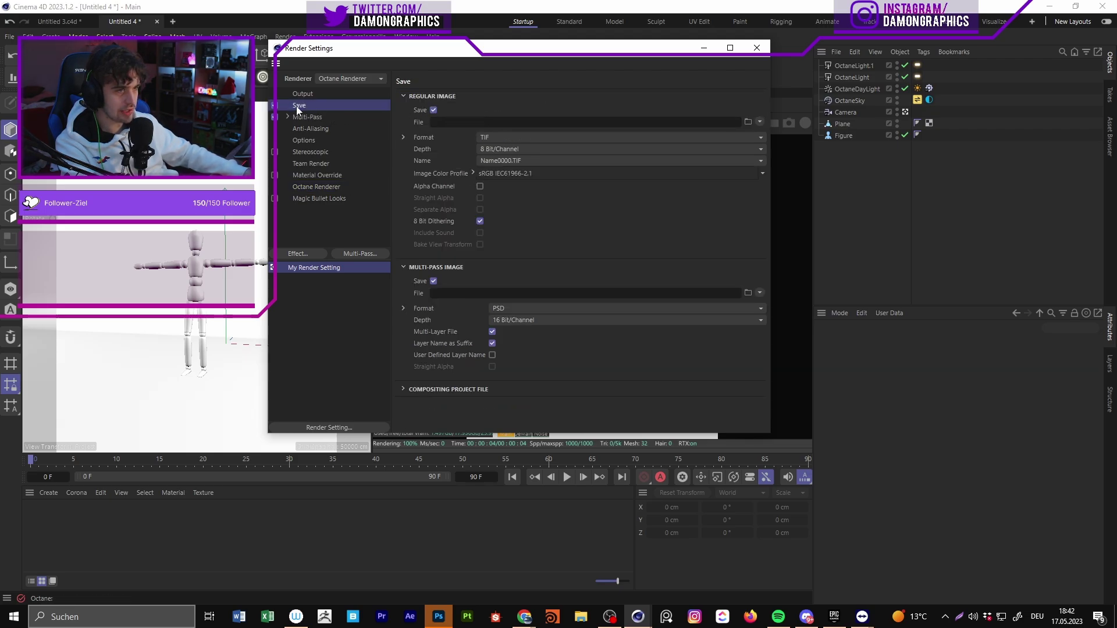
{"action": "left_click", "coordinate": [340, 188]}
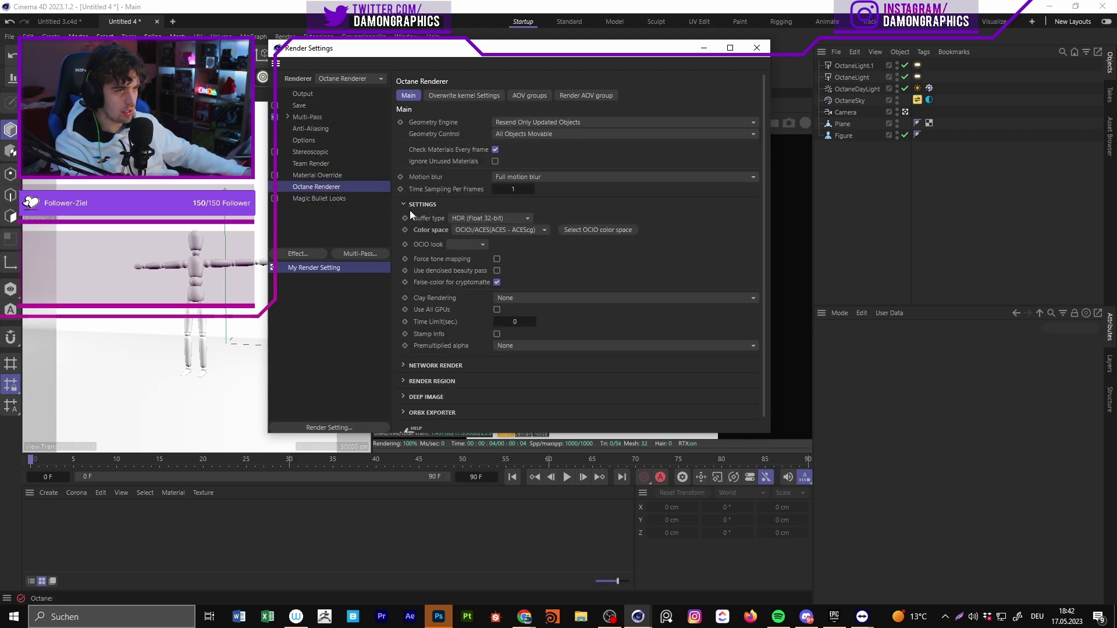
{"action": "left_click", "coordinate": [583, 96]}
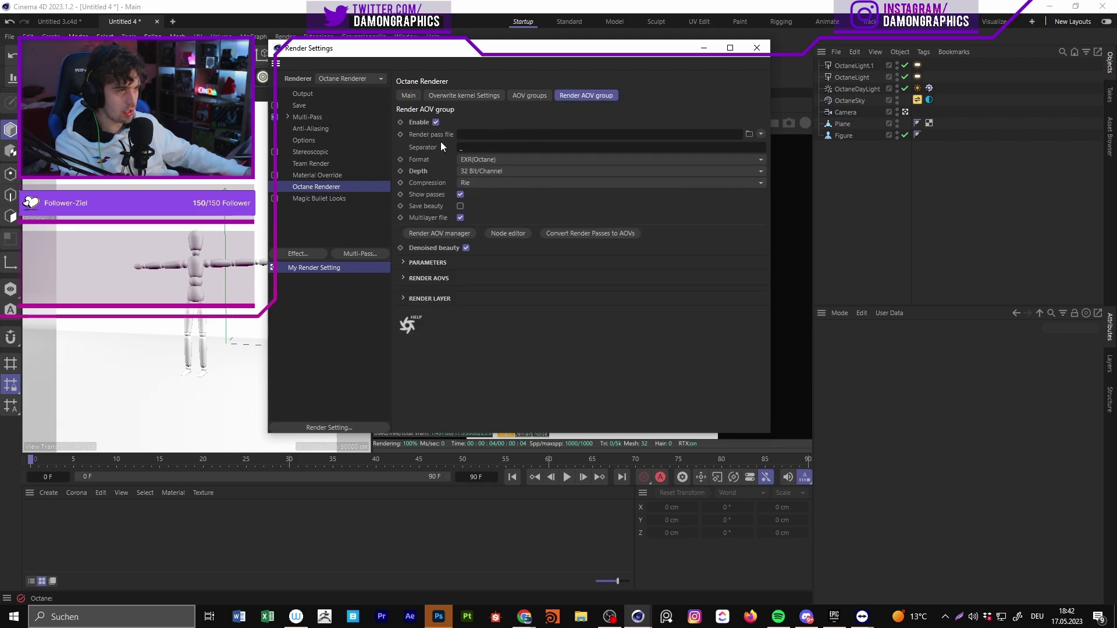
Step: Choose EXR(Octane) as the Render AOV group's format and 32 Bit/Channel as its depth
{"action": "left_click", "coordinate": [483, 159]}
{"action": "left_click", "coordinate": [486, 266]}
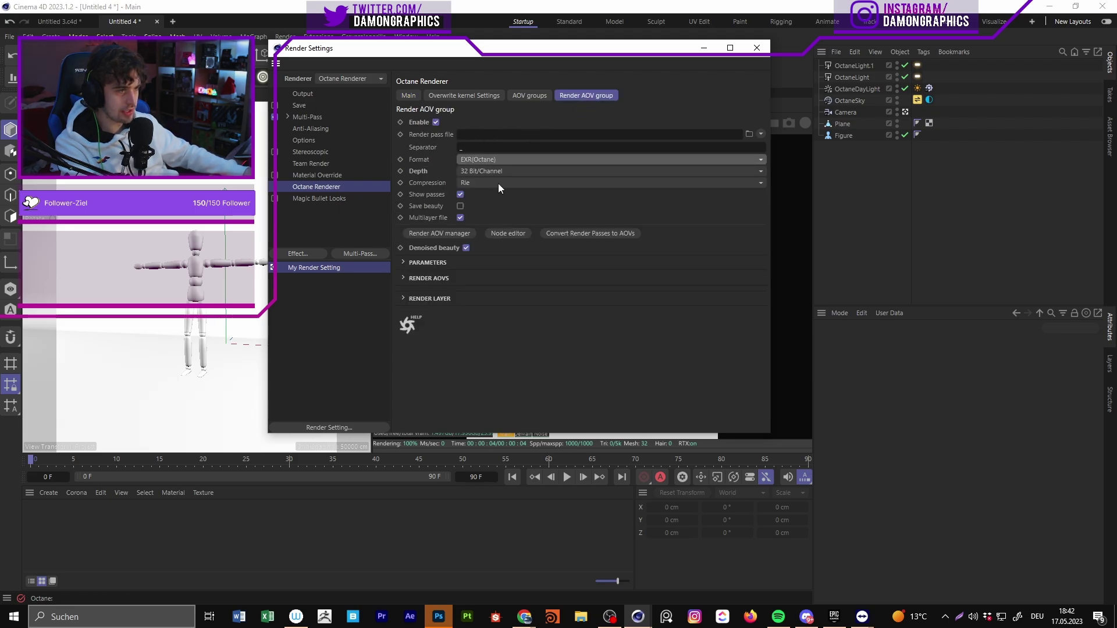
{"action": "left_click", "coordinate": [479, 170]}
{"action": "left_click", "coordinate": [479, 170]}
{"action": "key", "text": "Escape"}
{"action": "left_click", "coordinate": [480, 172]}
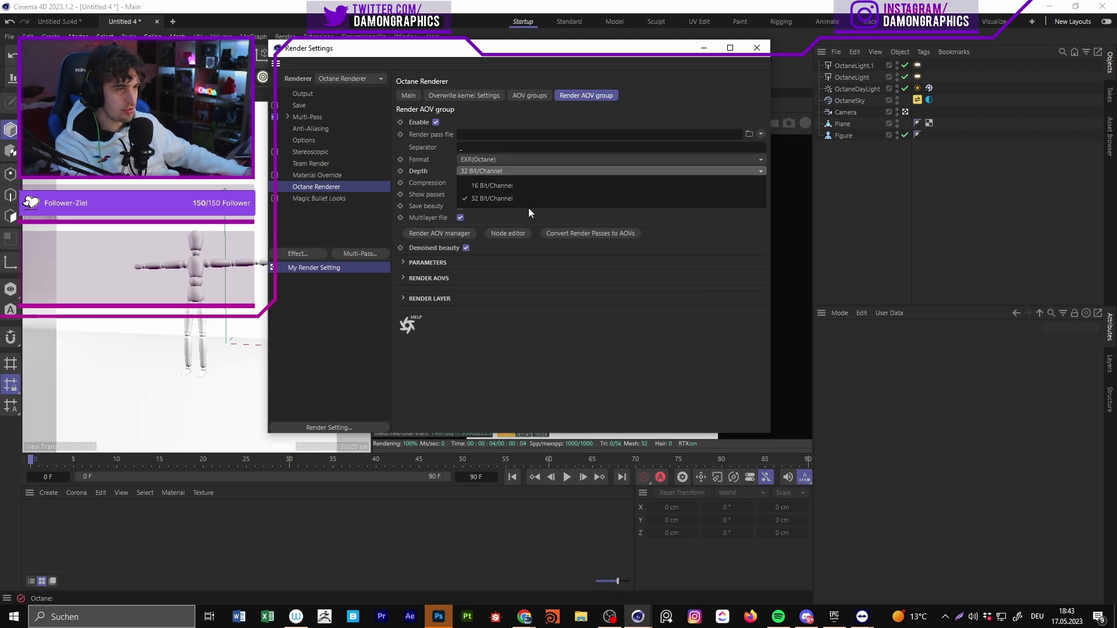
{"action": "left_click", "coordinate": [501, 198]}
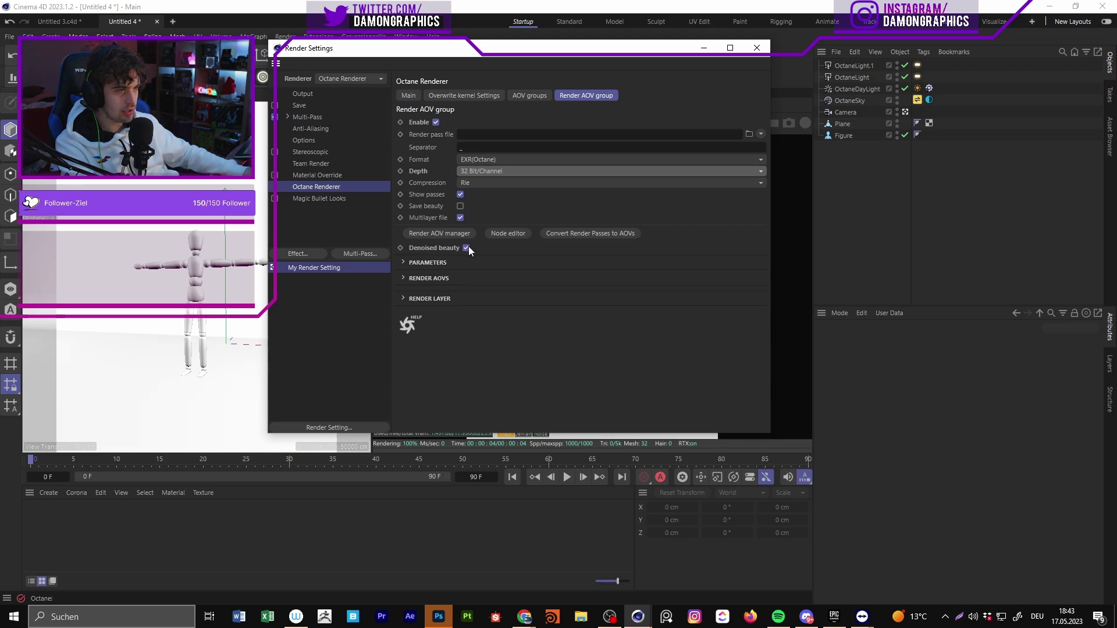
Step: Open the Octane settings, check the kernel options and close them again
{"action": "left_click_drag", "start_coordinate": [531, 52], "coordinate": [526, 188]}
{"action": "left_click", "coordinate": [466, 123]}
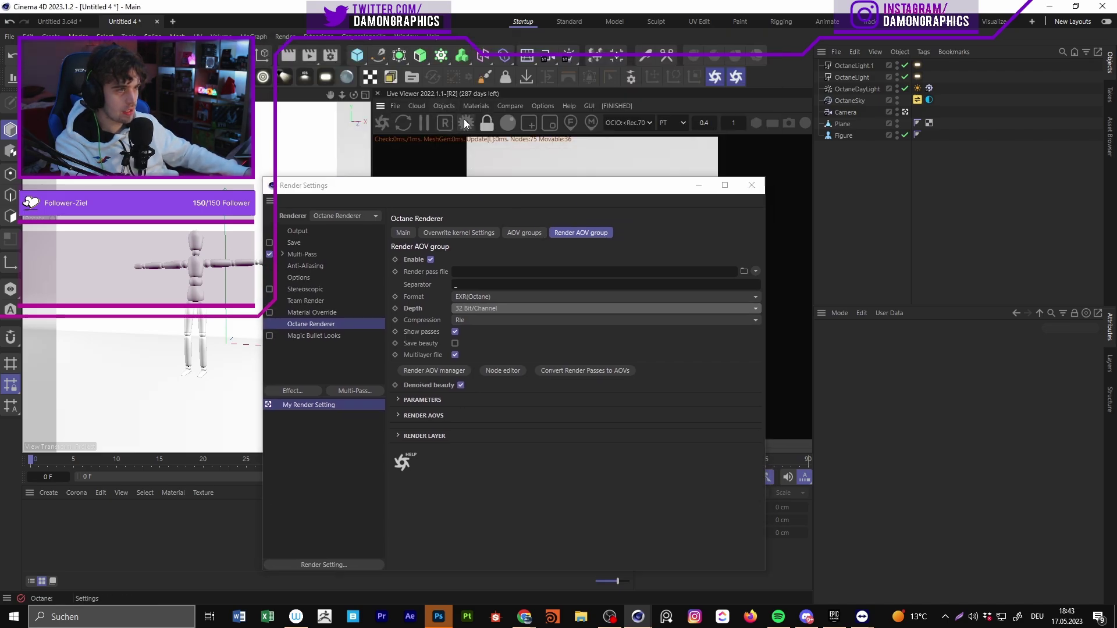
{"action": "left_click", "coordinate": [51, 55]}
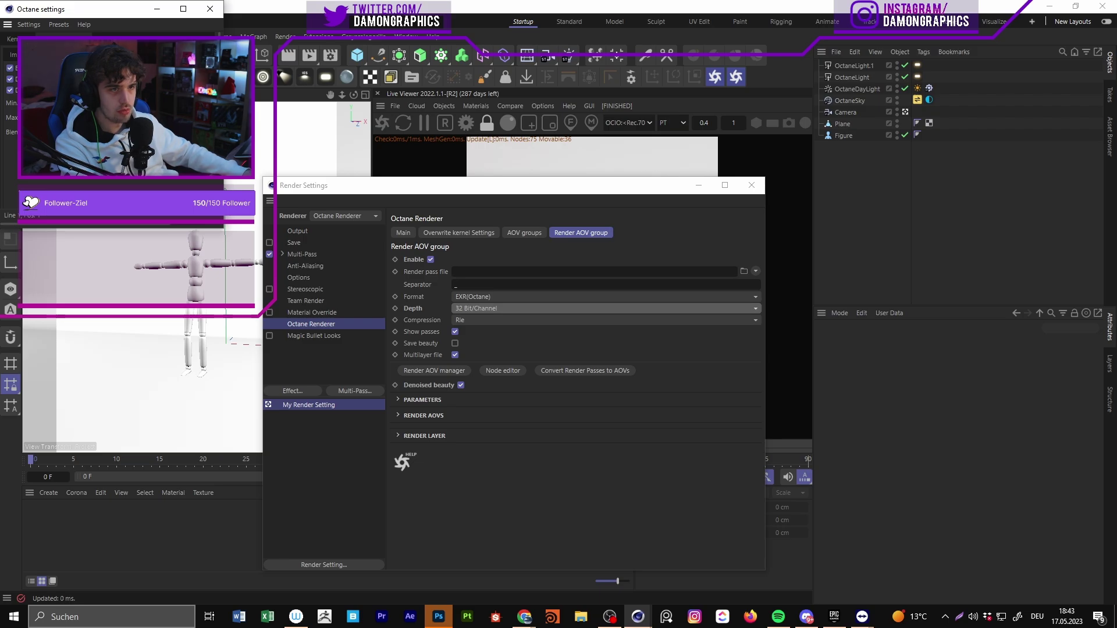
{"action": "left_click", "coordinate": [23, 39]}
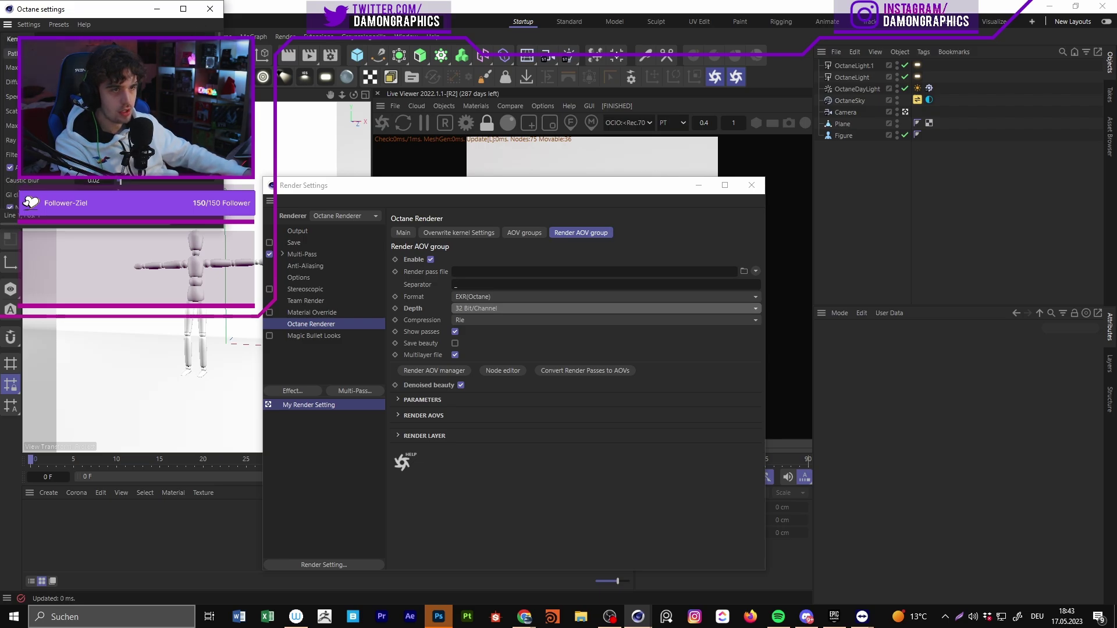
{"action": "left_click", "coordinate": [211, 11]}
Step: Set the render pass file to "wadwadwadwadw" on the desktop
{"action": "left_click_drag", "start_coordinate": [477, 185], "coordinate": [454, 84]}
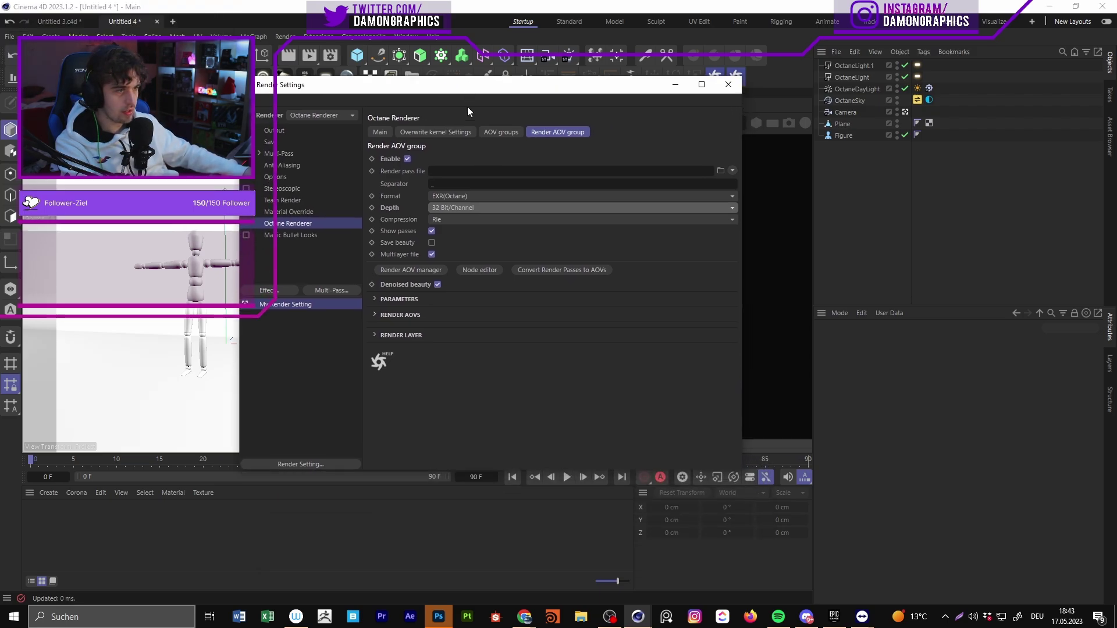
{"action": "left_click", "coordinate": [720, 170]}
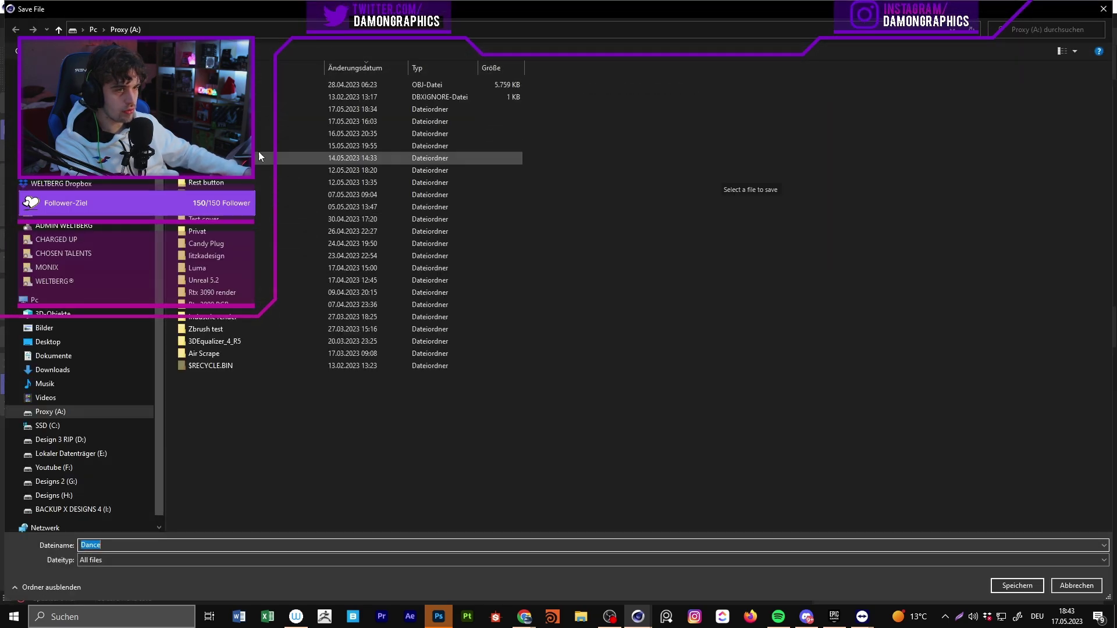
{"action": "left_click", "coordinate": [61, 344]}
{"action": "left_click", "coordinate": [113, 546]}
{"action": "type", "text": "wadwadwadwadw"}
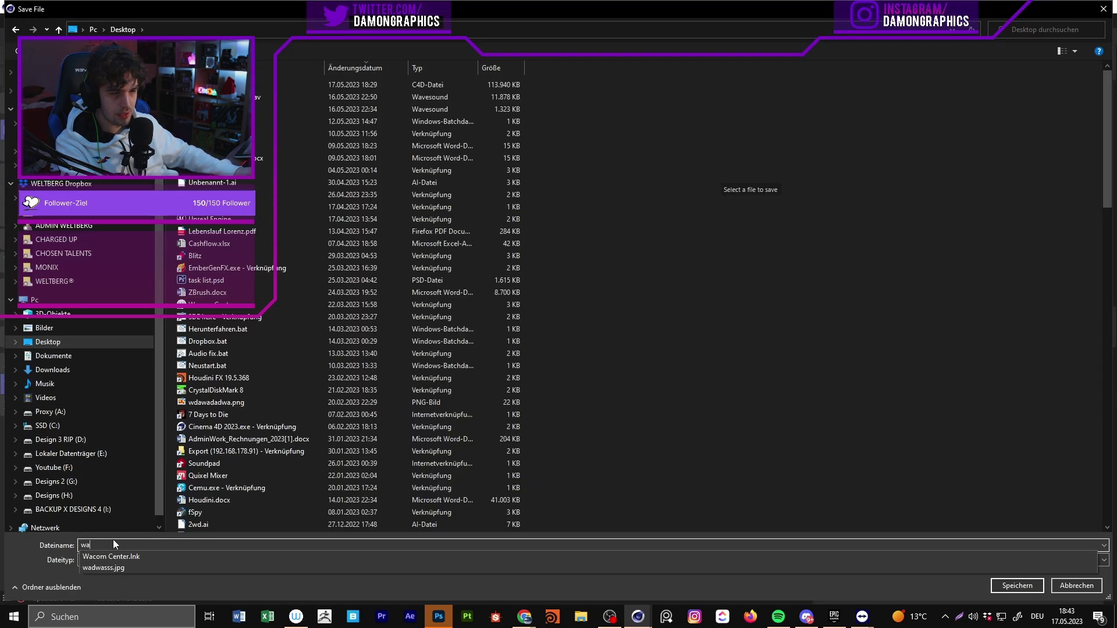
{"action": "key", "text": "Return"}
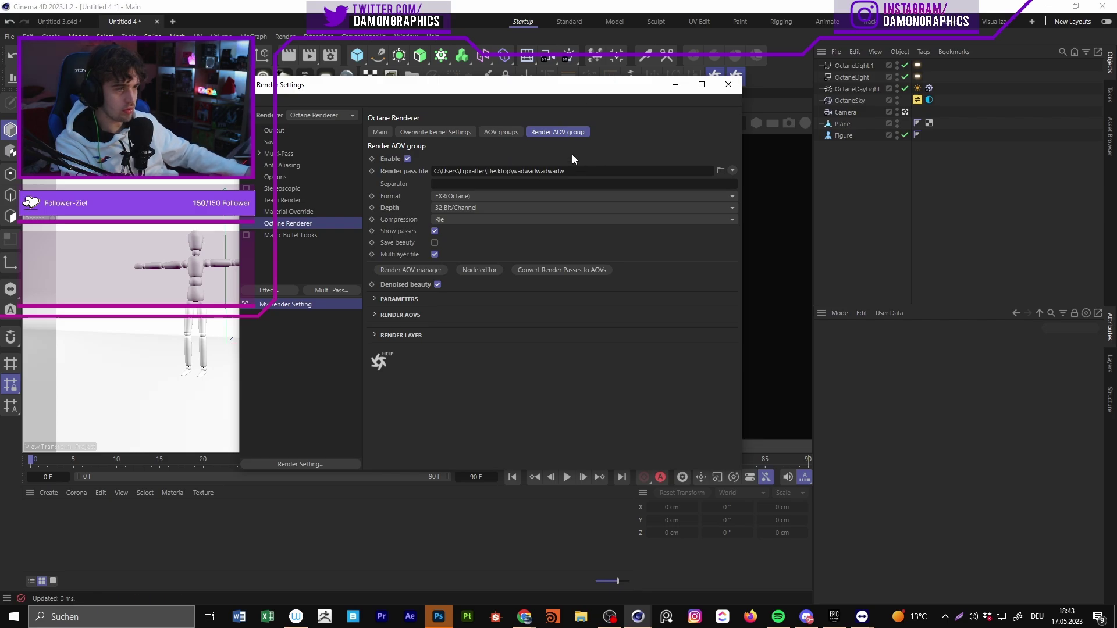
{"action": "left_click", "coordinate": [541, 172]}
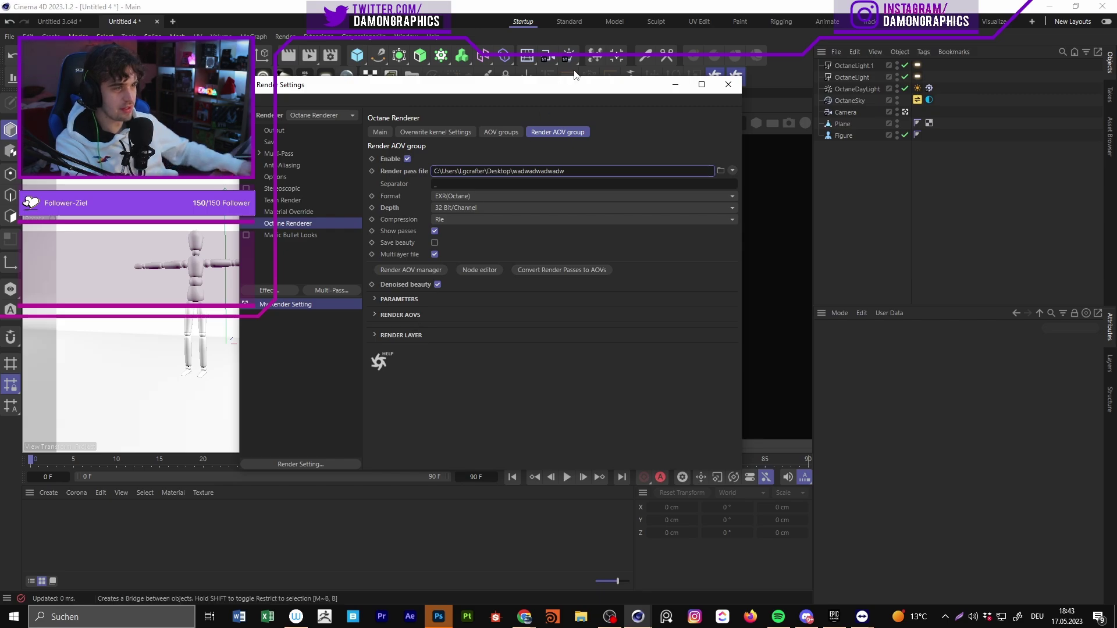
{"action": "left_click_drag", "start_coordinate": [605, 172], "coordinate": [528, 172]}
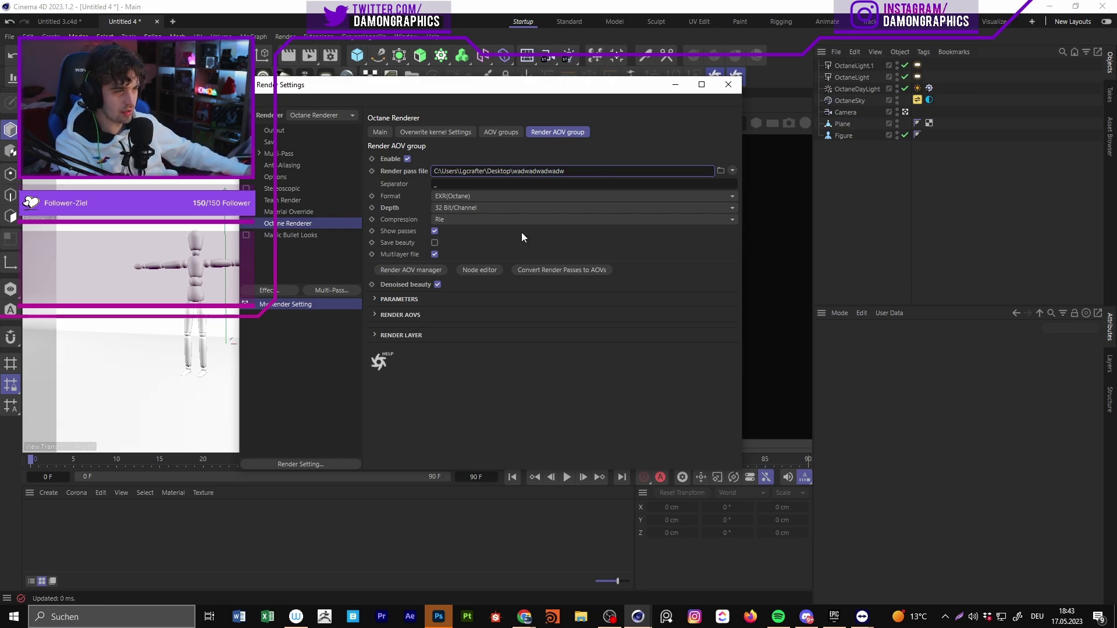
Step: Open the Render AOV Manager, search its AOV list for "Light", then clear the search and close the manager
{"action": "left_click", "coordinate": [414, 272]}
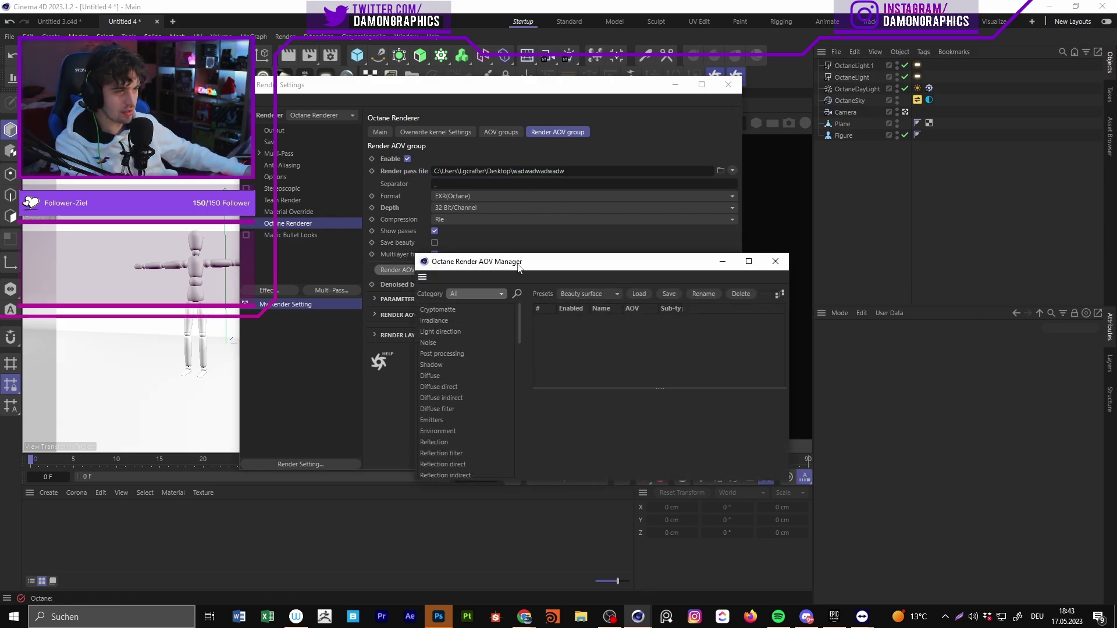
{"action": "left_click_drag", "start_coordinate": [629, 397], "coordinate": [765, 519]}
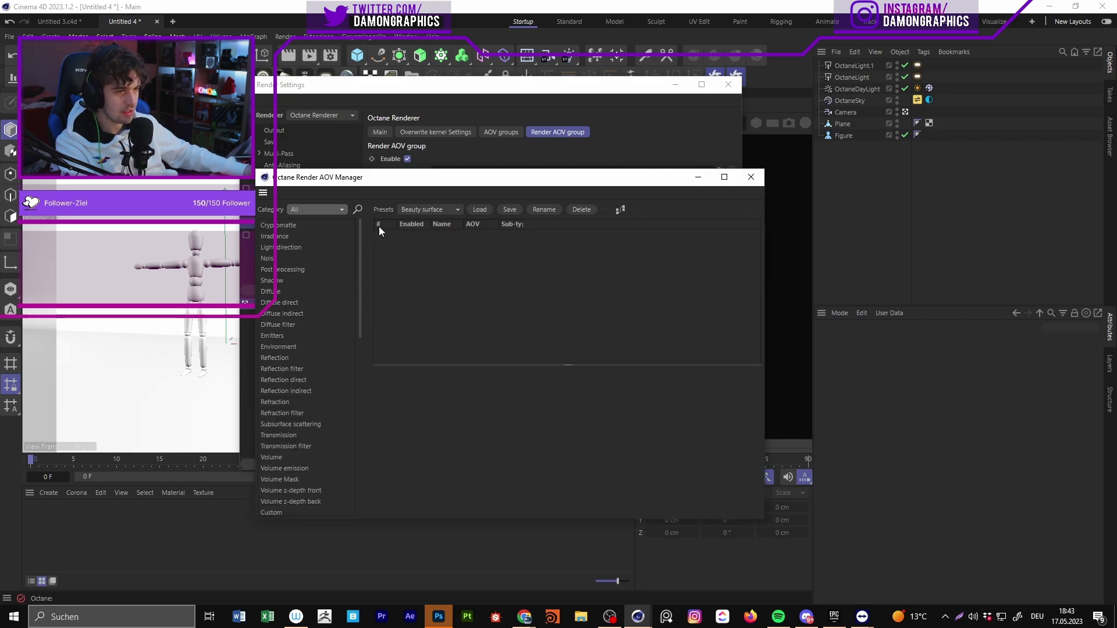
{"action": "left_click_drag", "start_coordinate": [403, 180], "coordinate": [526, 315]}
{"action": "left_click_drag", "start_coordinate": [589, 173], "coordinate": [491, 172]}
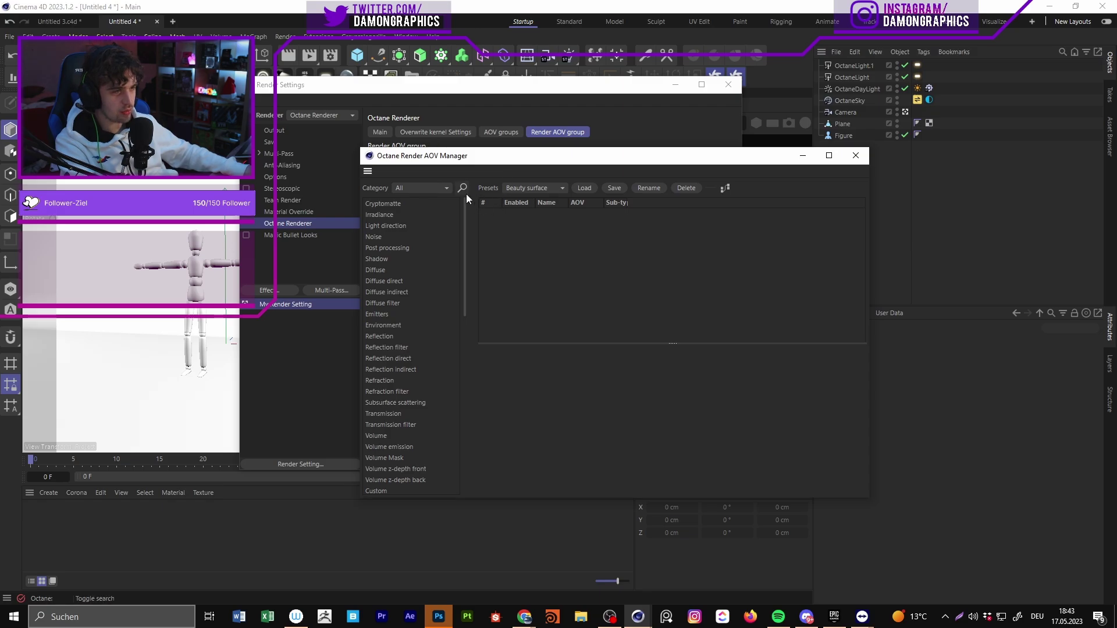
{"action": "left_click", "coordinate": [430, 205]}
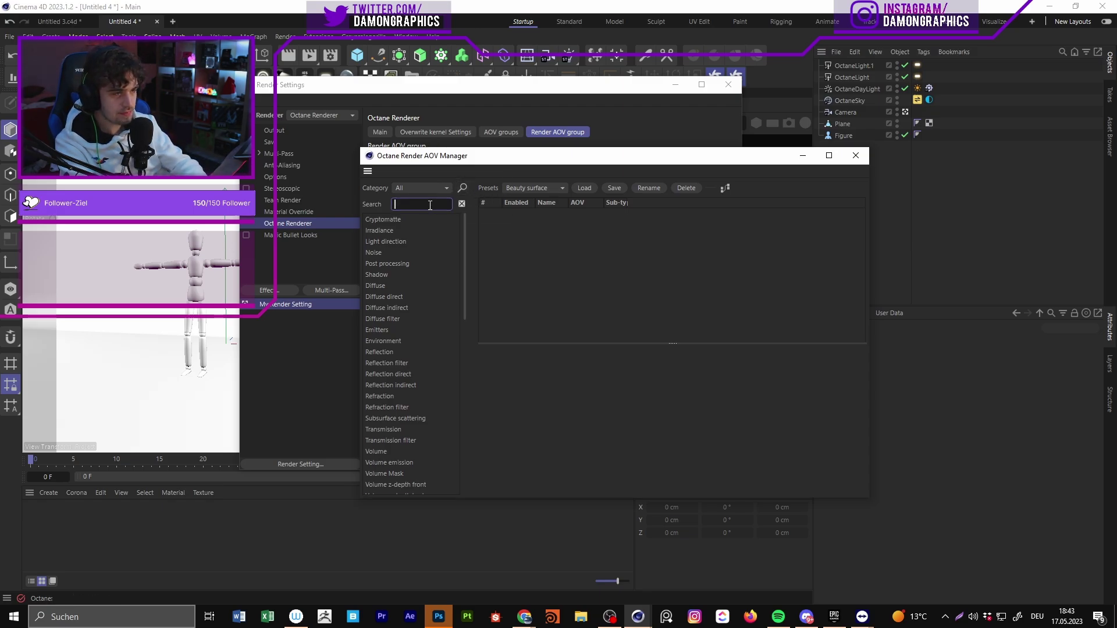
{"action": "type", "text": "Light"}
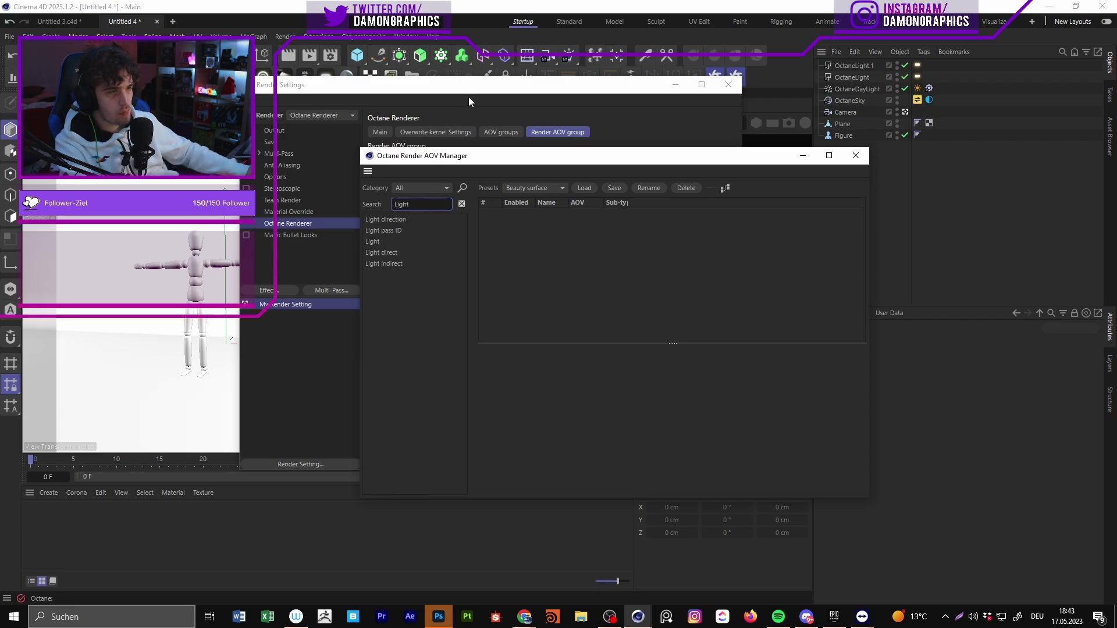
{"action": "left_click_drag", "start_coordinate": [487, 162], "coordinate": [638, 152]}
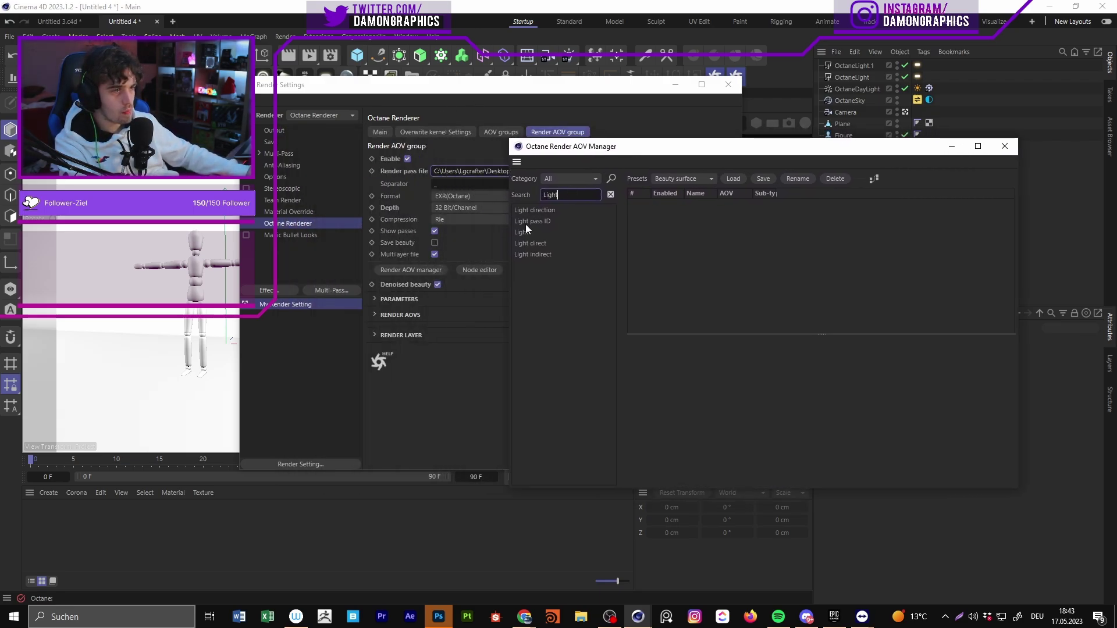
{"action": "left_click", "coordinate": [611, 195]}
{"action": "left_click", "coordinate": [1004, 146]}
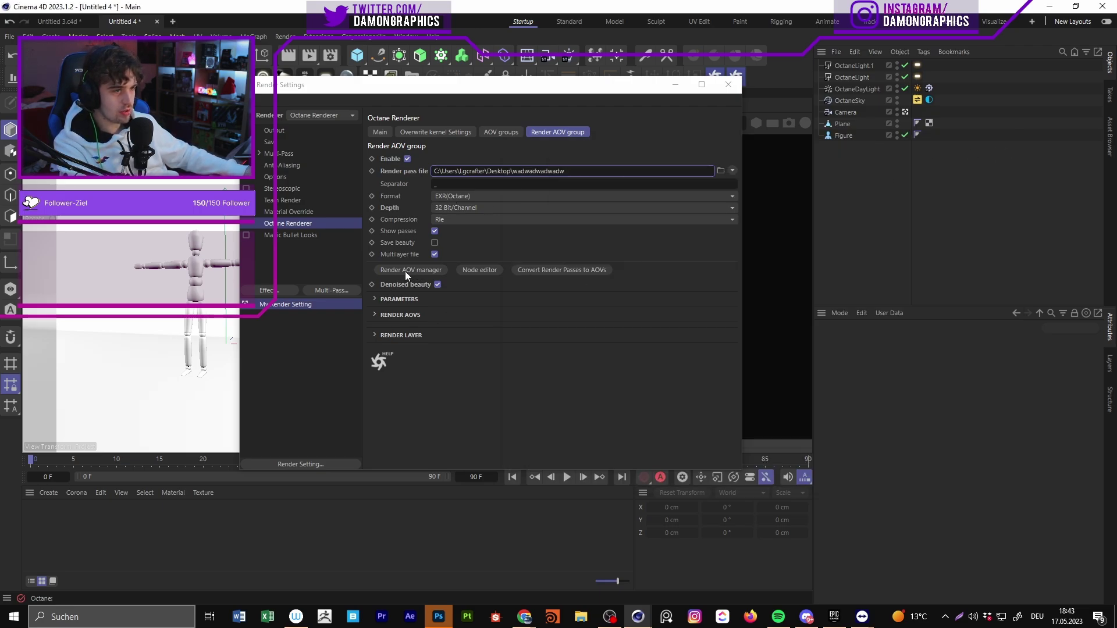
Step: Open the Render AOV Manager and place its window below the render pass file settings
{"action": "left_click", "coordinate": [426, 271]}
{"action": "left_click_drag", "start_coordinate": [583, 263], "coordinate": [533, 98]}
{"action": "mouse_move", "coordinate": [482, 194]}
{"action": "left_mouse_down"}
{"action": "mouse_move", "coordinate": [480, 378]}
{"action": "mouse_move", "coordinate": [481, 192]}
{"action": "left_mouse_up"}
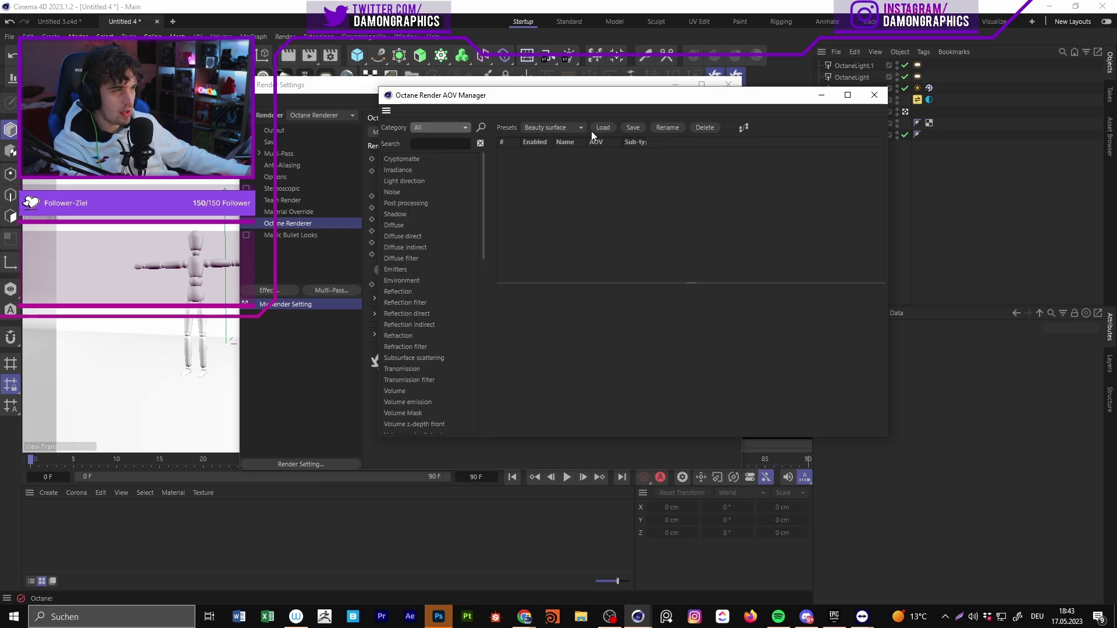
{"action": "left_click_drag", "start_coordinate": [668, 99], "coordinate": [642, 235]}
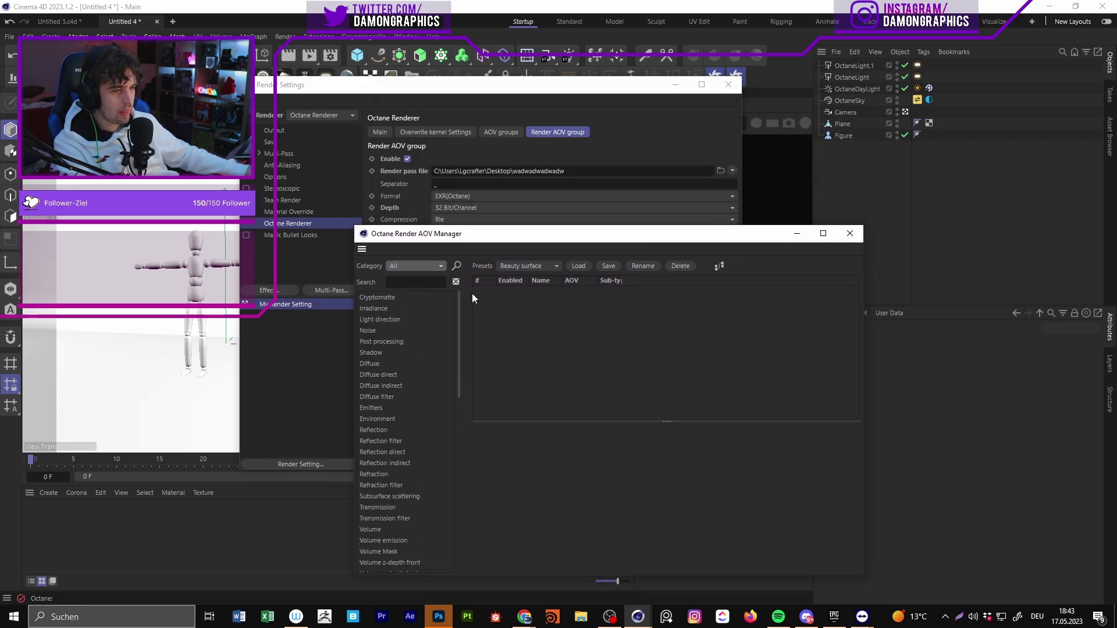
{"action": "mouse_move", "coordinate": [461, 328]}
{"action": "left_mouse_down"}
{"action": "mouse_move", "coordinate": [456, 418]}
{"action": "mouse_move", "coordinate": [473, 453]}
{"action": "mouse_move", "coordinate": [468, 326]}
{"action": "left_mouse_up"}
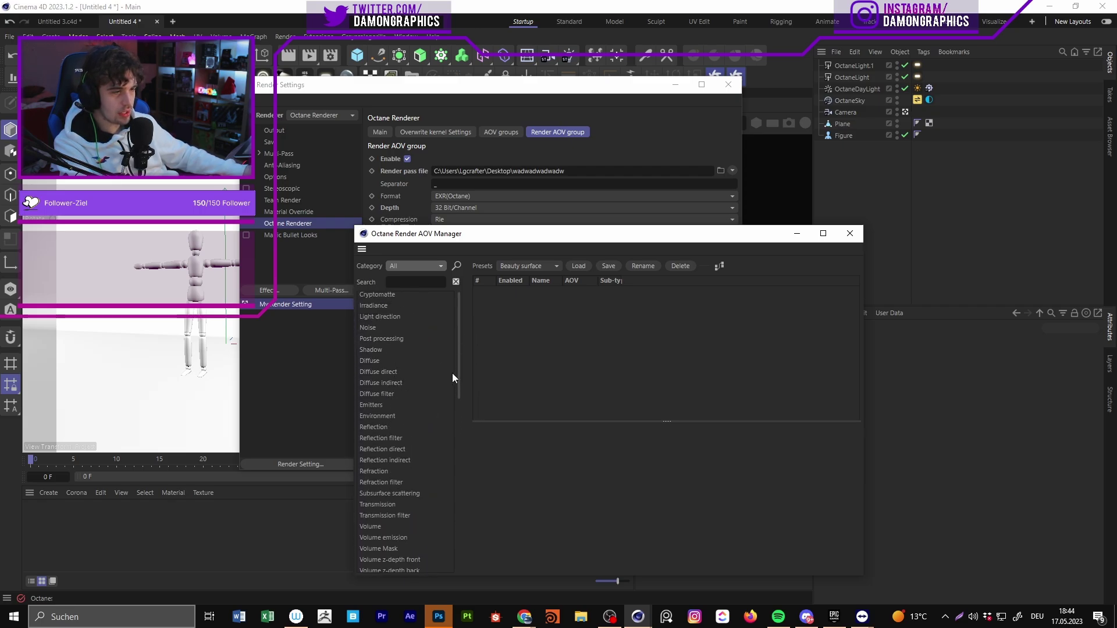
Step: Add a Reflection and a Diffuse AOV in the Render AOV Manager
{"action": "scroll", "coordinate": [457, 384], "scroll_direction": "down", "scroll_amount": 3}
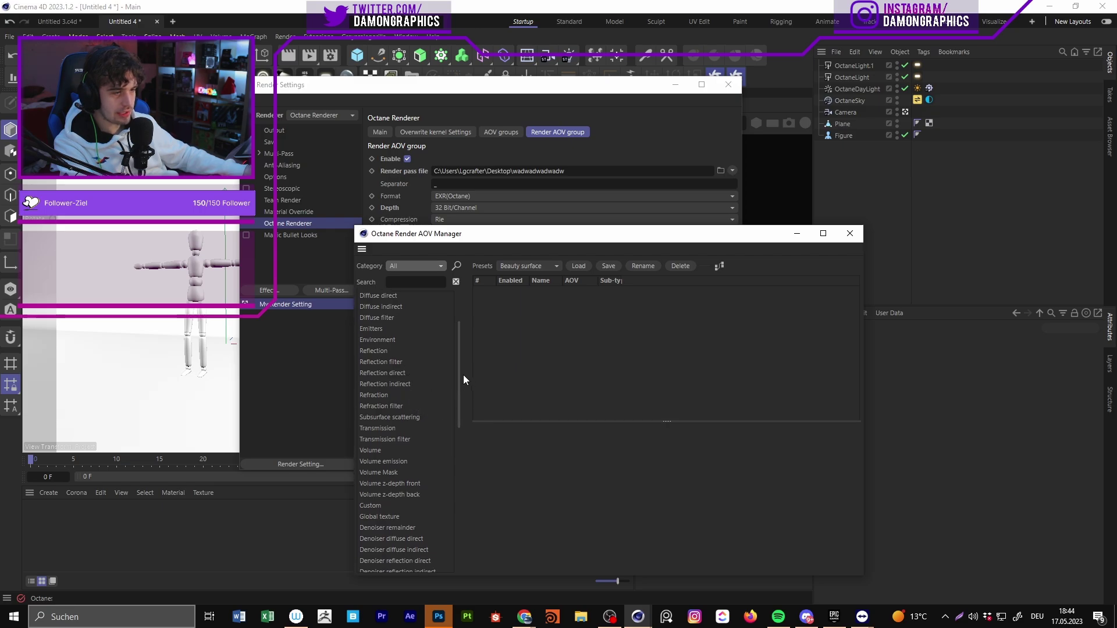
{"action": "double_click", "coordinate": [388, 352]}
{"action": "scroll", "coordinate": [460, 327], "scroll_direction": "up", "scroll_amount": 3}
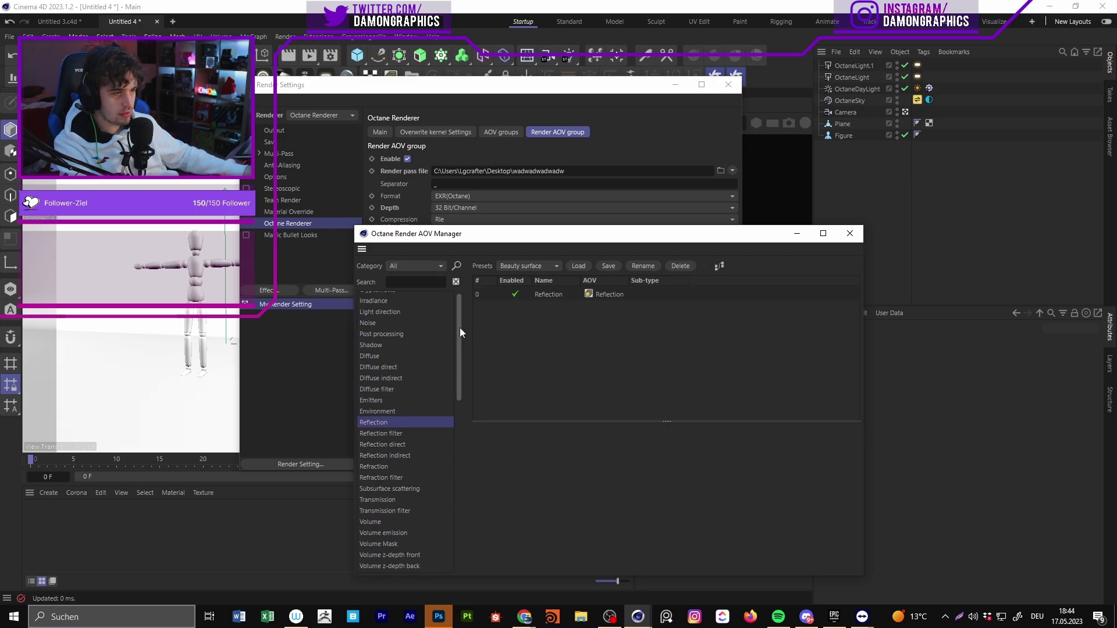
{"action": "double_click", "coordinate": [388, 364]}
{"action": "scroll", "coordinate": [456, 372], "scroll_direction": "down", "scroll_amount": 9}
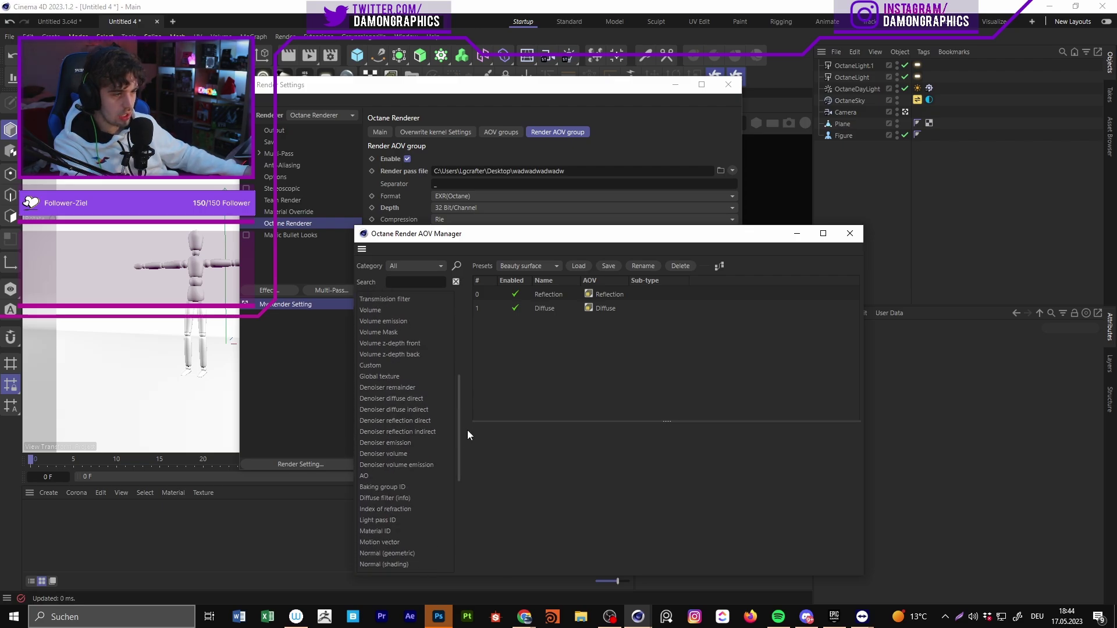
{"action": "scroll", "coordinate": [463, 413], "scroll_direction": "up", "scroll_amount": 3}
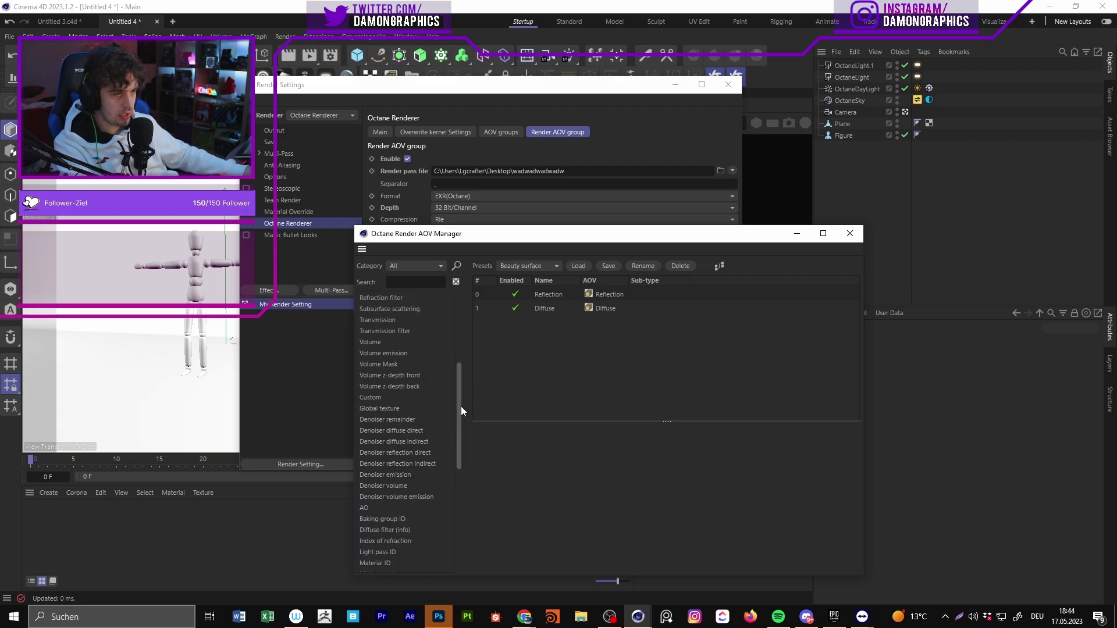
{"action": "scroll", "coordinate": [464, 384], "scroll_direction": "up", "scroll_amount": 2}
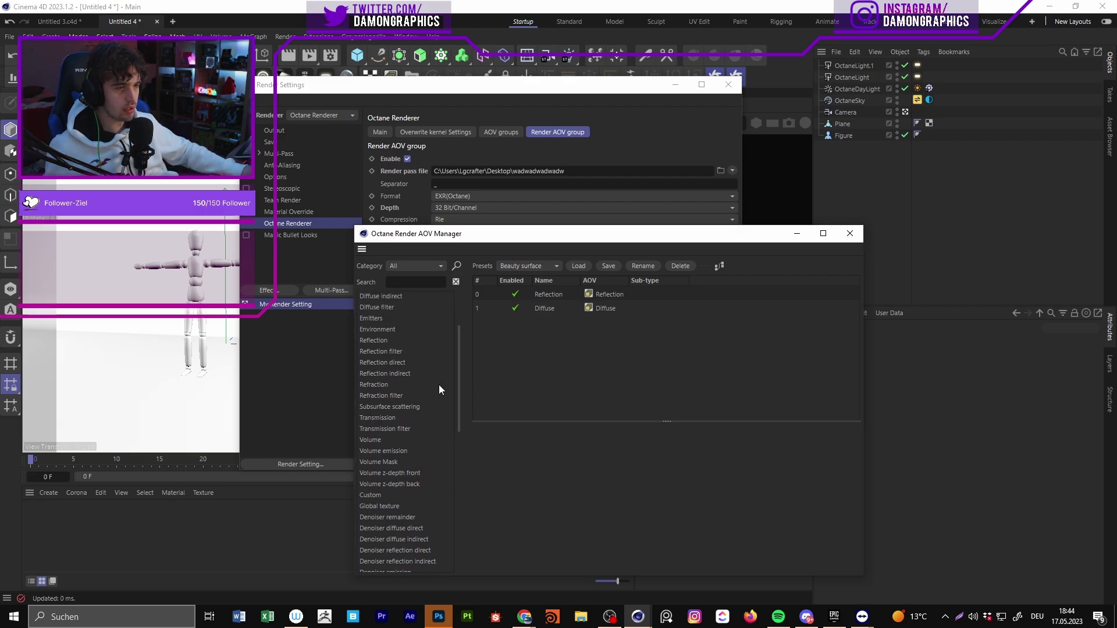
Step: Close the Render Settings and view the Diffuse and Reflection passes in the Live Viewer
{"action": "left_click_drag", "start_coordinate": [555, 237], "coordinate": [321, 225]}
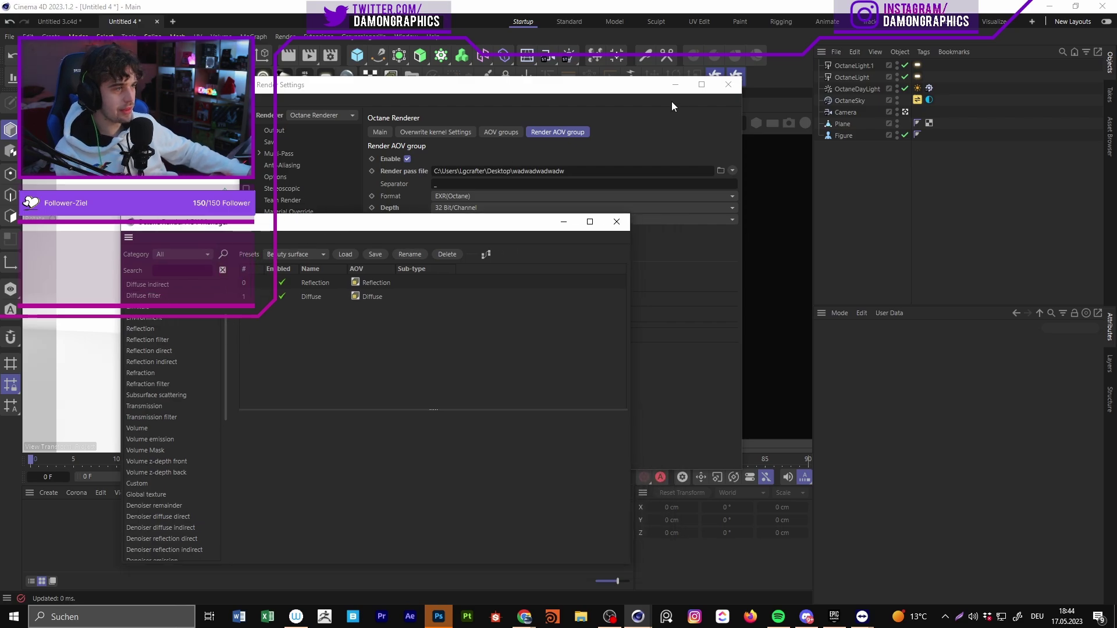
{"action": "left_click", "coordinate": [729, 85]}
{"action": "left_click_drag", "start_coordinate": [385, 213], "coordinate": [224, 128]}
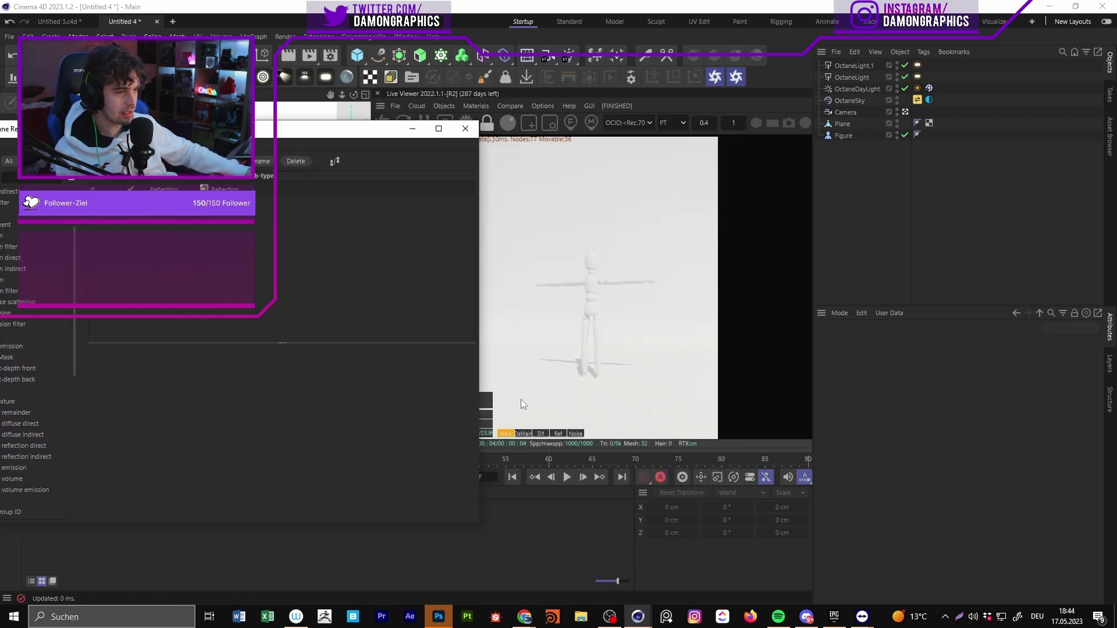
{"action": "left_click", "coordinate": [557, 434]}
{"action": "left_click", "coordinate": [543, 434]}
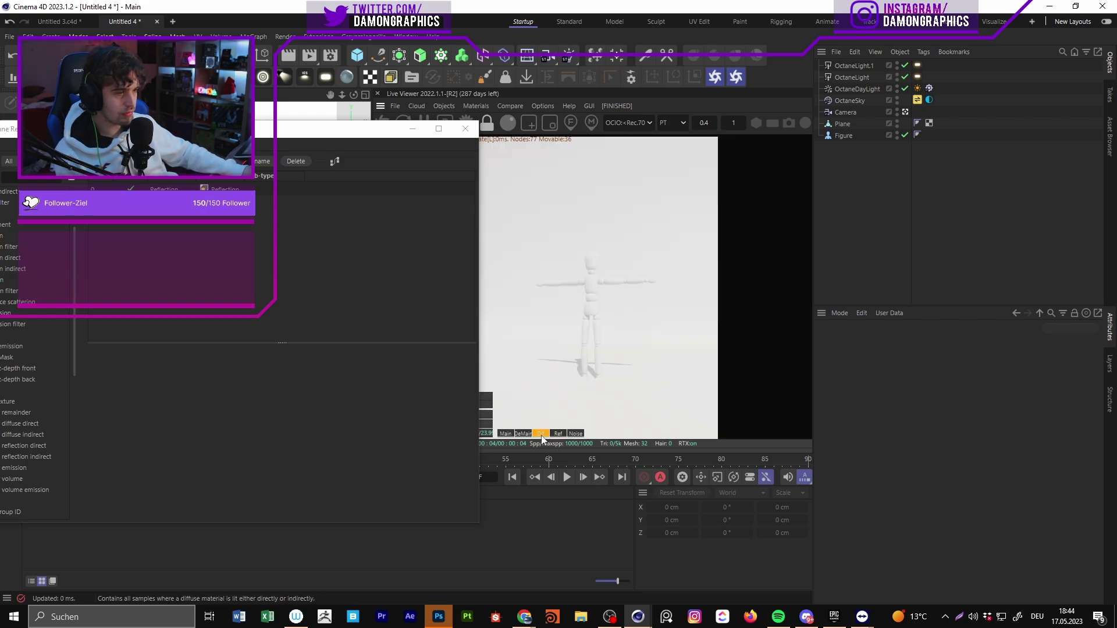
{"action": "left_click", "coordinate": [558, 434]}
Step: Delete the Reflection and Diffuse AOVs from the Render AOV Manager
{"action": "left_click_drag", "start_coordinate": [260, 132], "coordinate": [733, 168]}
{"action": "left_click_drag", "start_coordinate": [684, 308], "coordinate": [580, 103]}
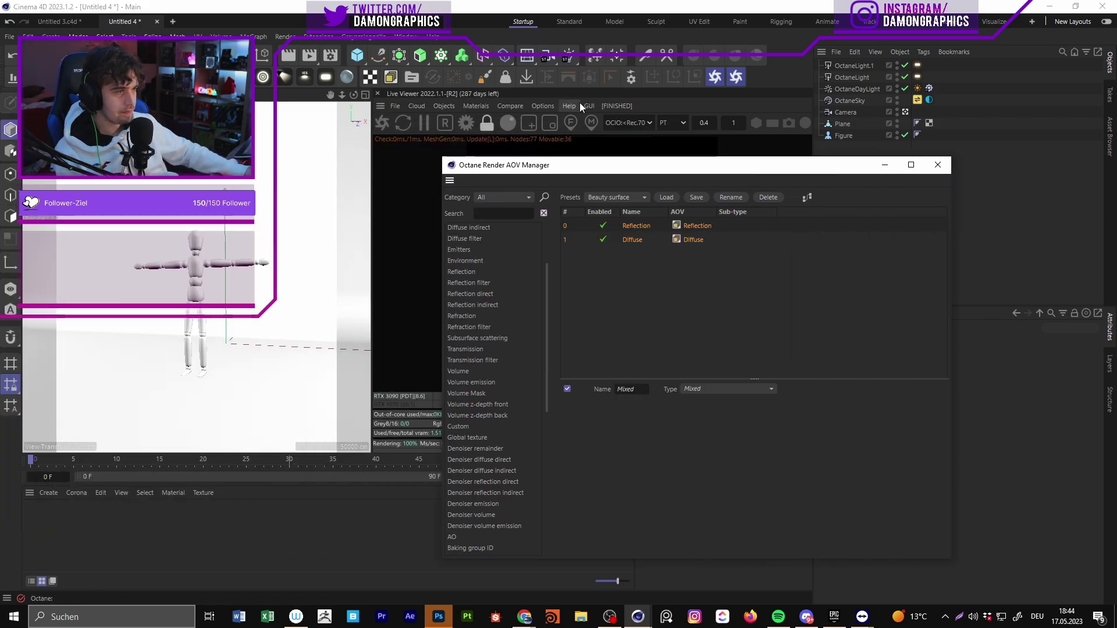
{"action": "key", "text": "Delete"}
Step: Search the AOV list for "de", and replace the search term with "li"
{"action": "left_click", "coordinate": [504, 213]}
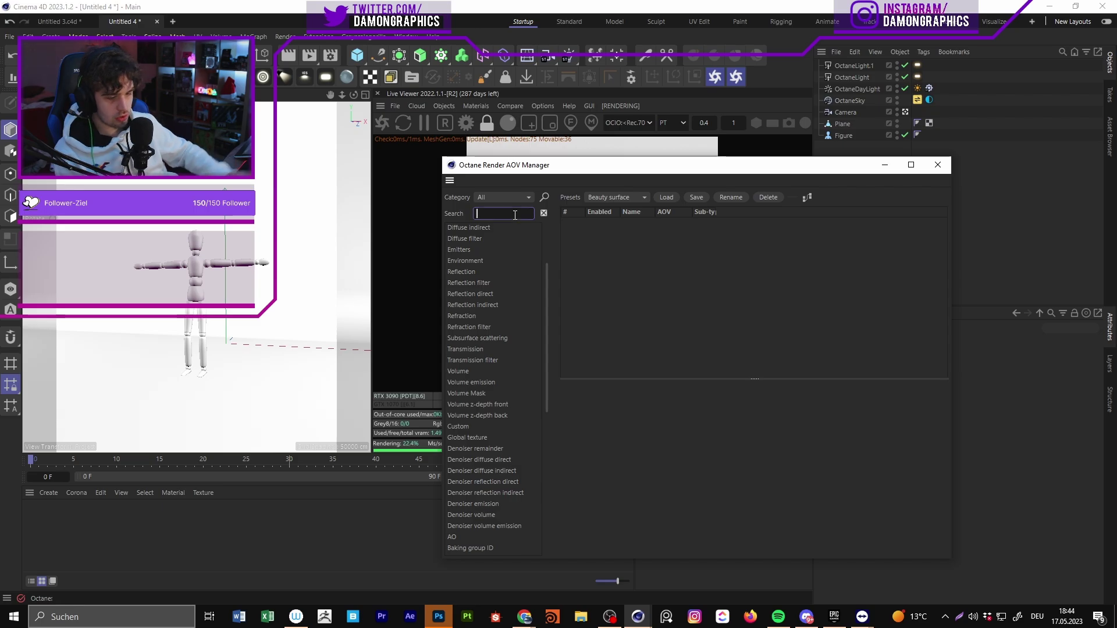
{"action": "type", "text": "de"}
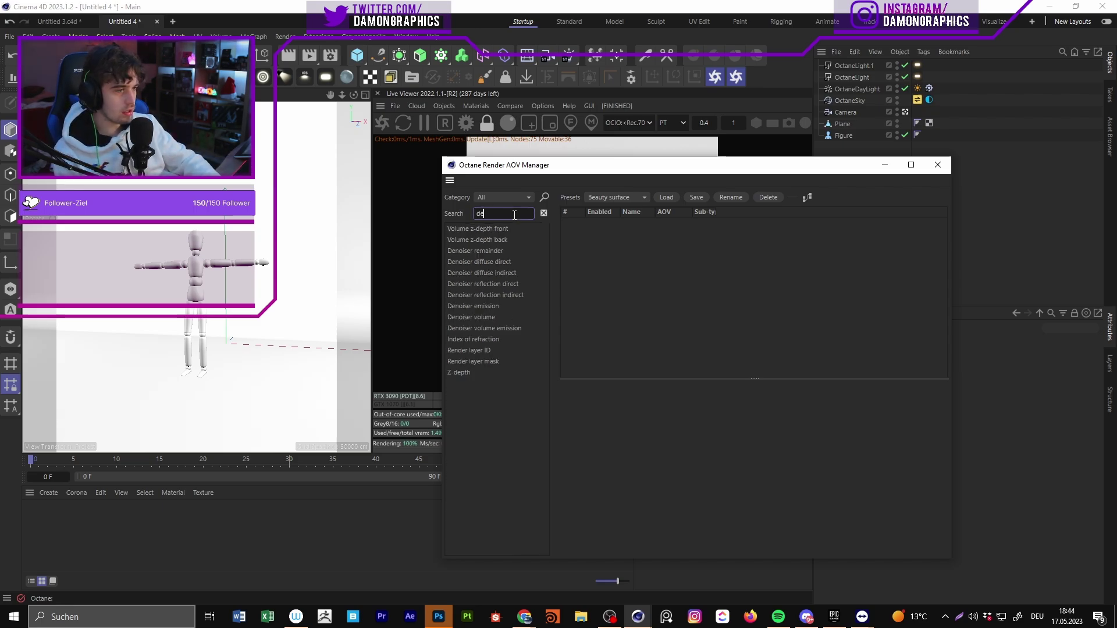
{"action": "key", "text": "BackSpace"}
{"action": "key", "text": "BackSpace"}
{"action": "type", "text": "li"}
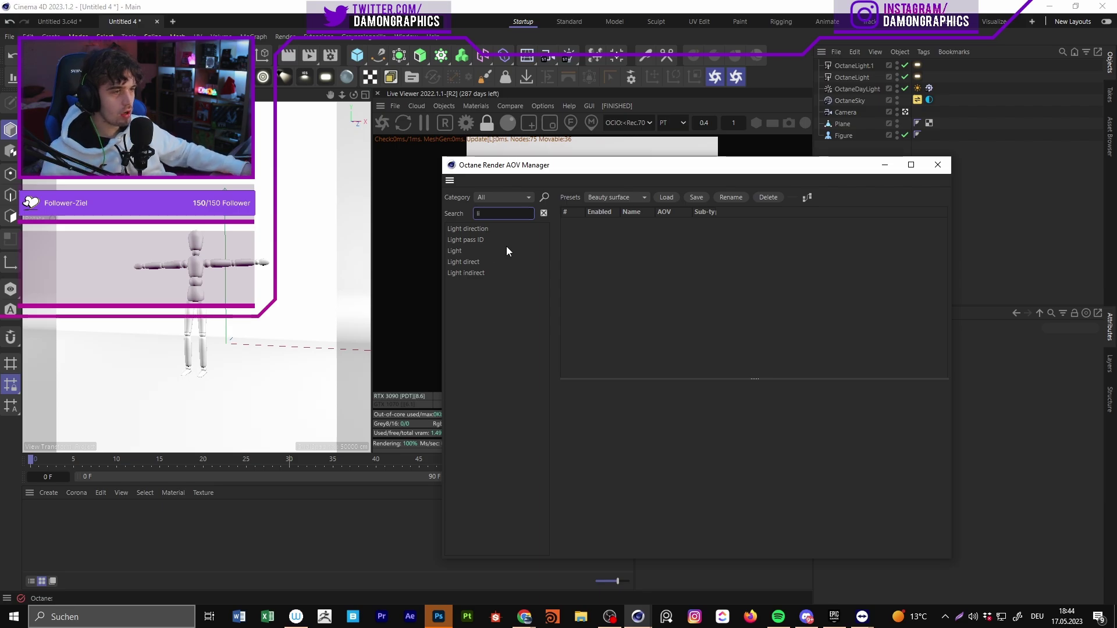
Step: Add an Octane Fog Volume, enlarge it across the scene and move it to about X 12.84, Y 56.36, Z -204.88 cm
{"action": "left_click_drag", "start_coordinate": [813, 180], "coordinate": [371, 350]}
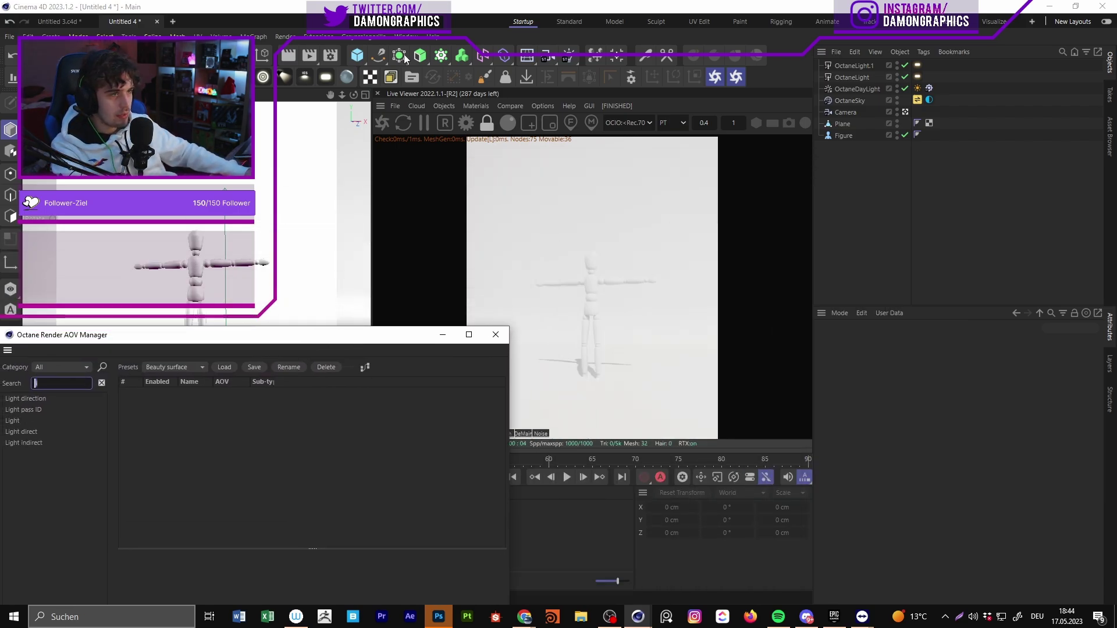
{"action": "left_click", "coordinate": [456, 106]}
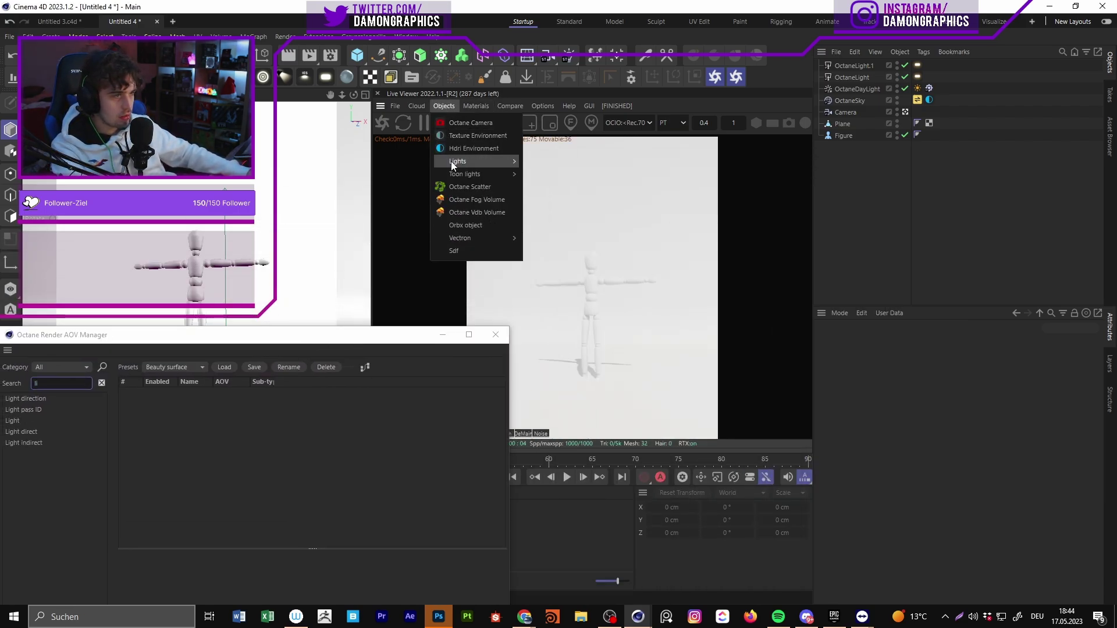
{"action": "left_click", "coordinate": [452, 220]}
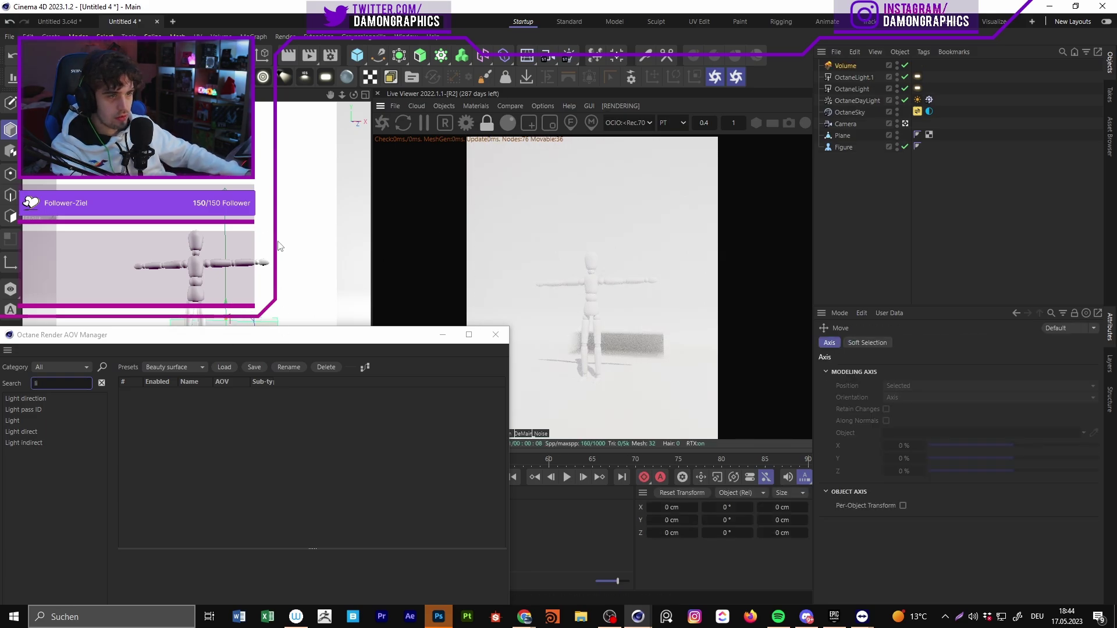
{"action": "left_click_drag", "start_coordinate": [254, 341], "coordinate": [704, 330]}
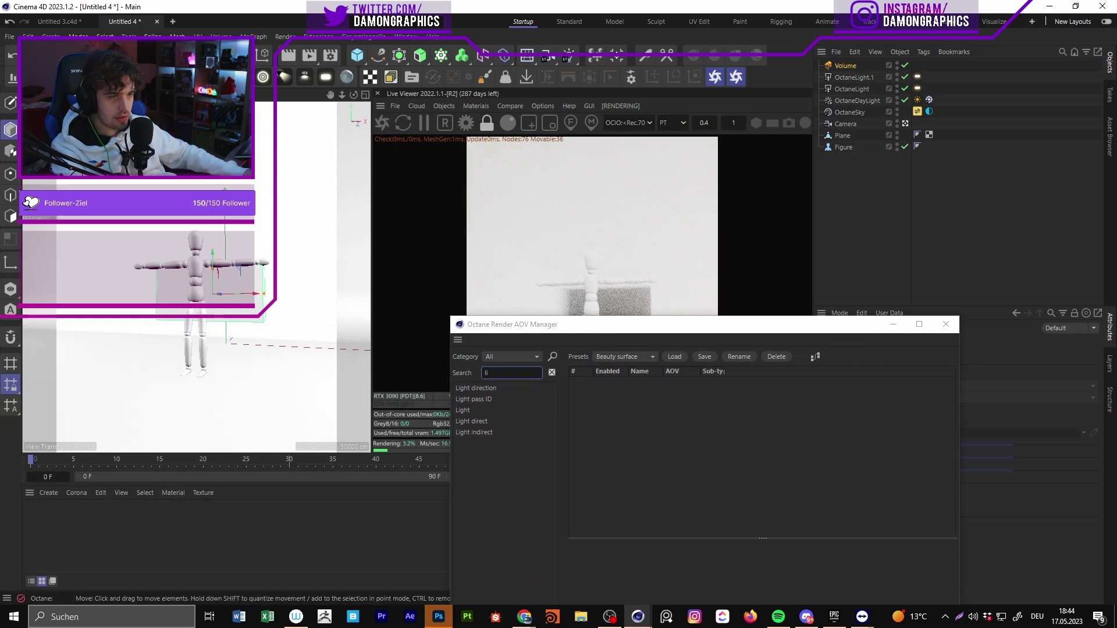
{"action": "left_click_drag", "start_coordinate": [201, 291], "coordinate": [312, 281]}
{"action": "key", "text": "e"}
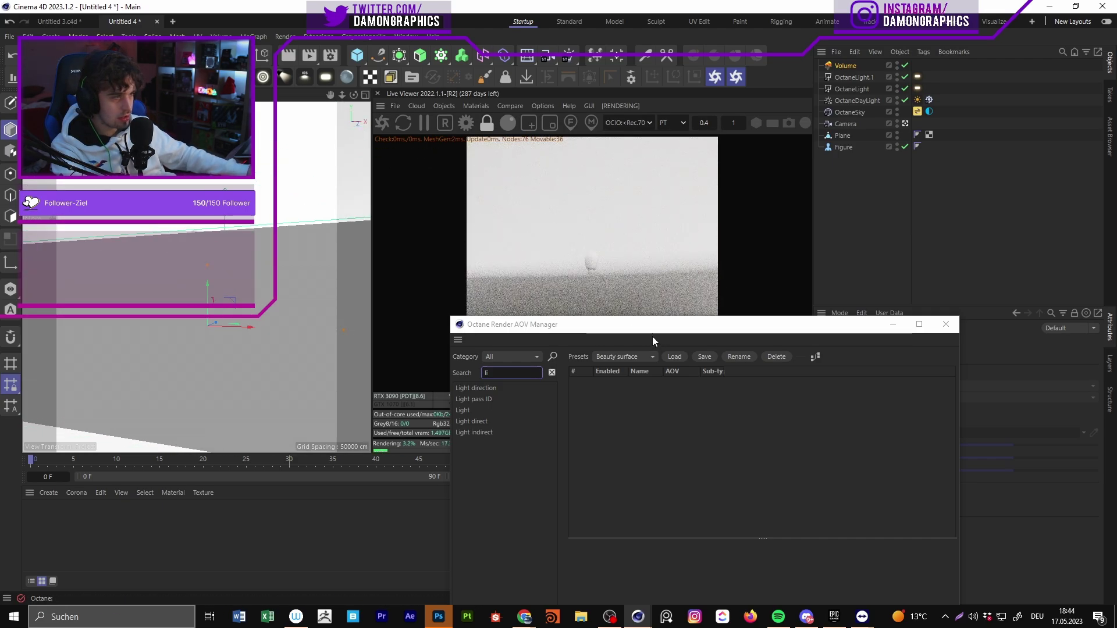
Step: Open the volume's medium and set its density to about 0.436
{"action": "left_click_drag", "start_coordinate": [651, 329], "coordinate": [345, 197]}
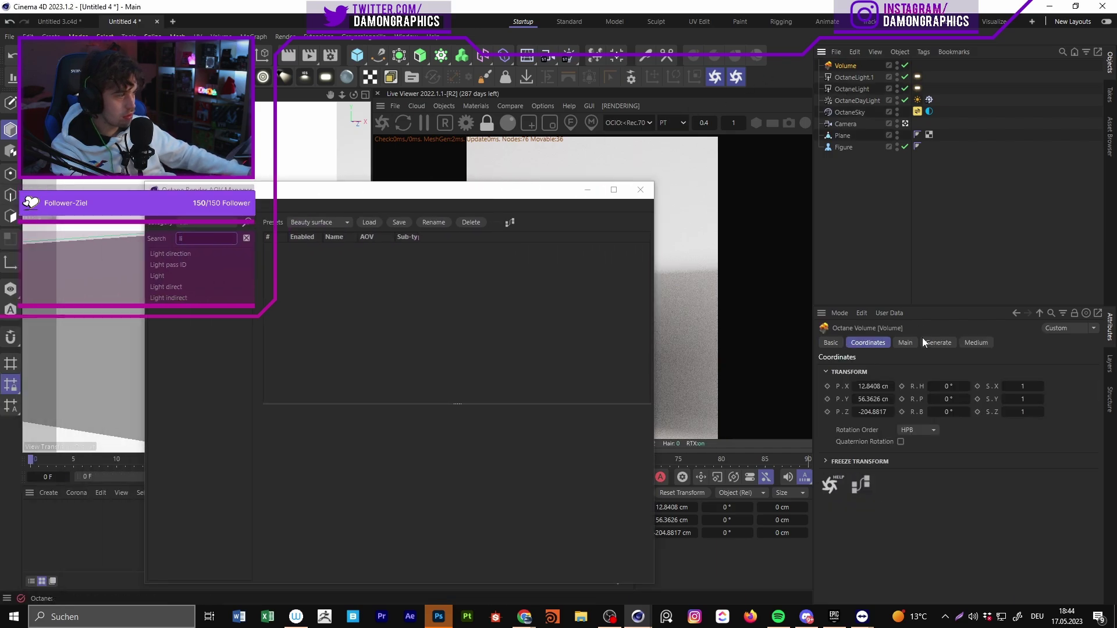
{"action": "left_click", "coordinate": [975, 343]}
{"action": "left_click", "coordinate": [991, 389]}
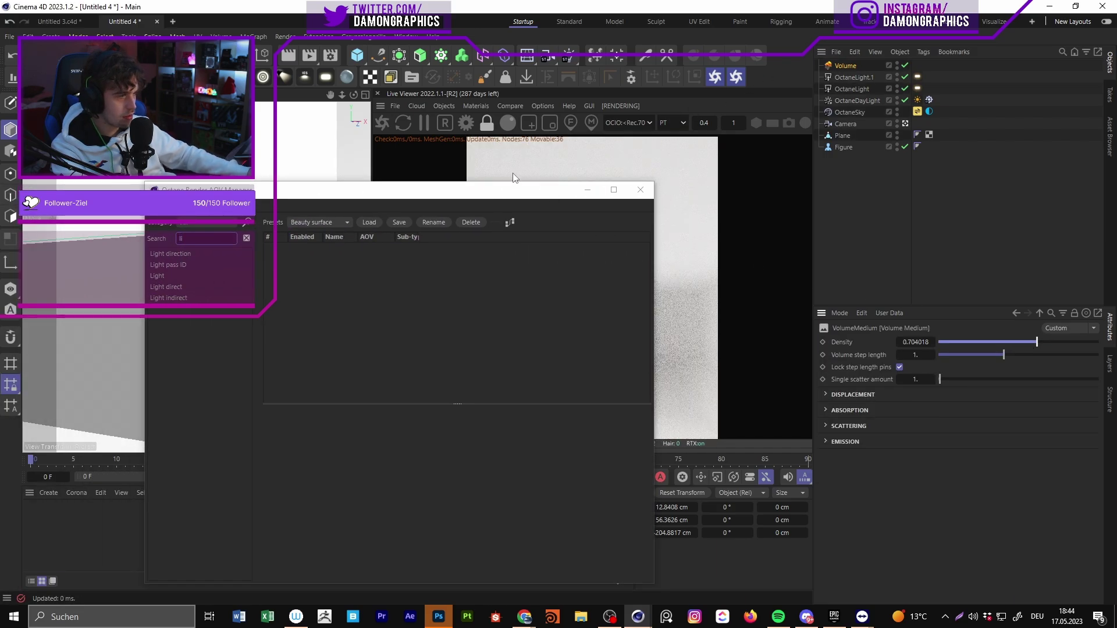
{"action": "left_click_drag", "start_coordinate": [518, 195], "coordinate": [381, 178]}
{"action": "left_click_drag", "start_coordinate": [1025, 343], "coordinate": [1032, 344]}
Step: Replace the AOV search term with "Vo" and add the Denoiser volume AOV
{"action": "left_click_drag", "start_coordinate": [388, 179], "coordinate": [363, 197]}
{"action": "double_click", "coordinate": [210, 245]}
{"action": "key", "text": "BackSpace"}
{"action": "key", "text": "BackSpace"}
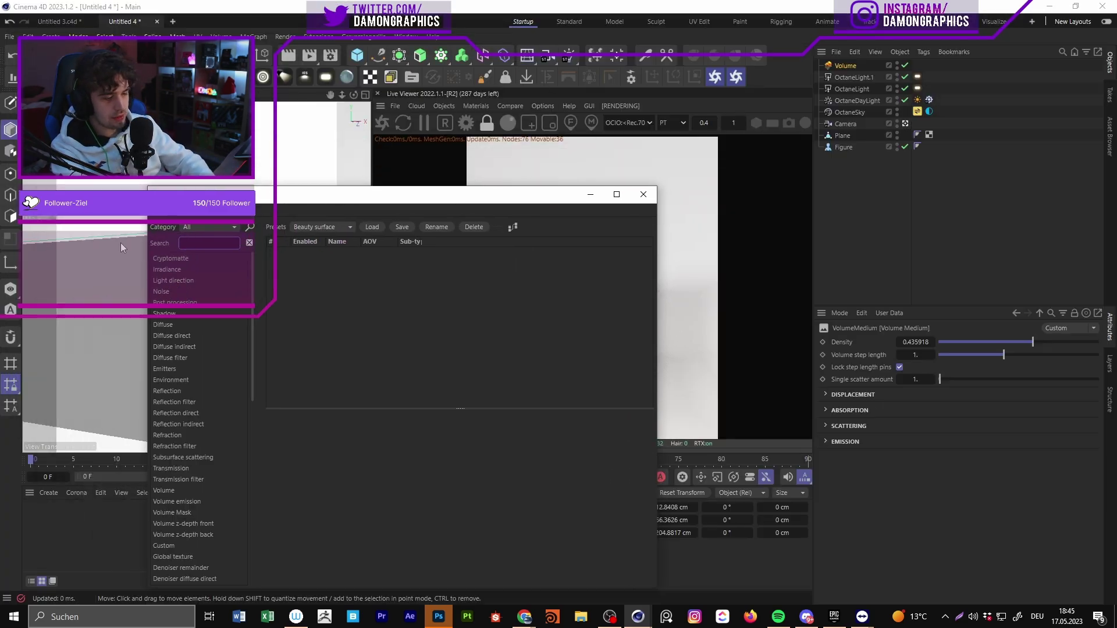
{"action": "type", "text": "Vo"}
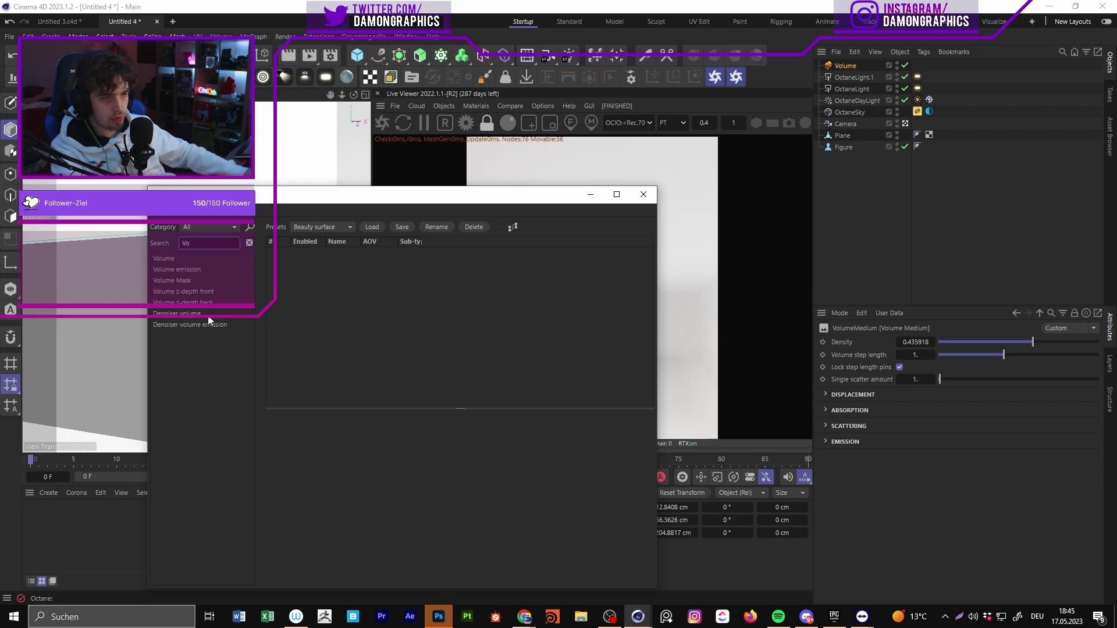
{"action": "left_click_drag", "start_coordinate": [201, 314], "coordinate": [282, 235]}
Step: View the Denoiser volume pass in the Live Viewer and bring the Render AOV Manager back
{"action": "left_click_drag", "start_coordinate": [400, 199], "coordinate": [124, 111]}
{"action": "left_click", "coordinate": [559, 434]}
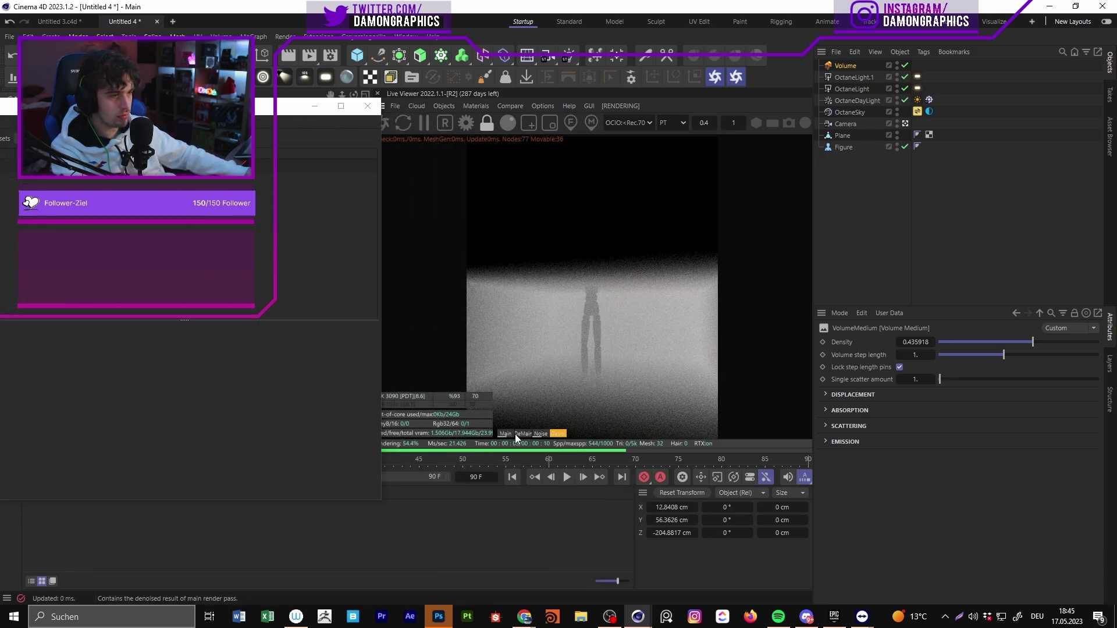
{"action": "left_click_drag", "start_coordinate": [145, 108], "coordinate": [491, 130]}
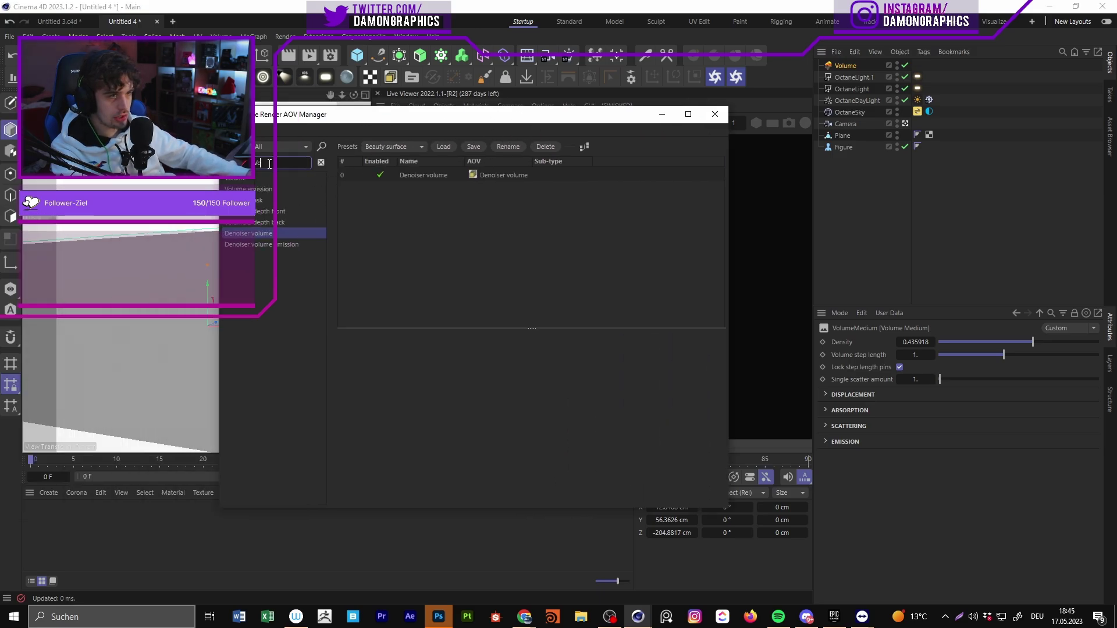
Step: Search the AOV list for "Light" and add five Light AOVs
{"action": "key", "text": "BackSpace"}
{"action": "key", "text": "BackSpace"}
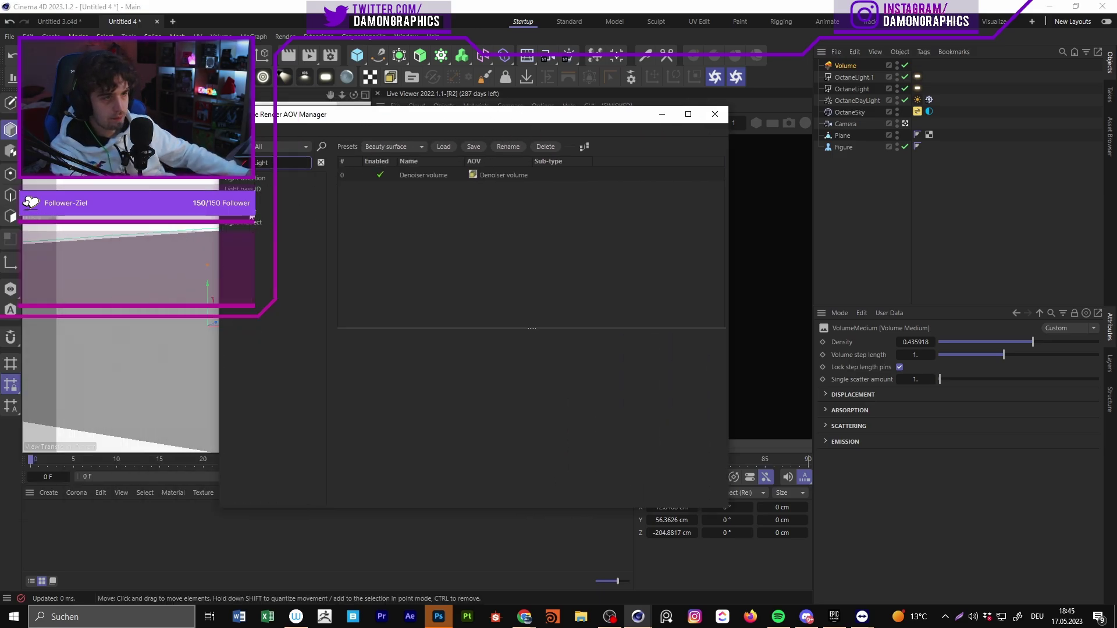
{"action": "double_click", "coordinate": [237, 200]}
{"action": "double_click", "coordinate": [237, 200]}
{"action": "double_click", "coordinate": [238, 200]}
{"action": "double_click", "coordinate": [237, 200]}
{"action": "double_click", "coordinate": [273, 200]}
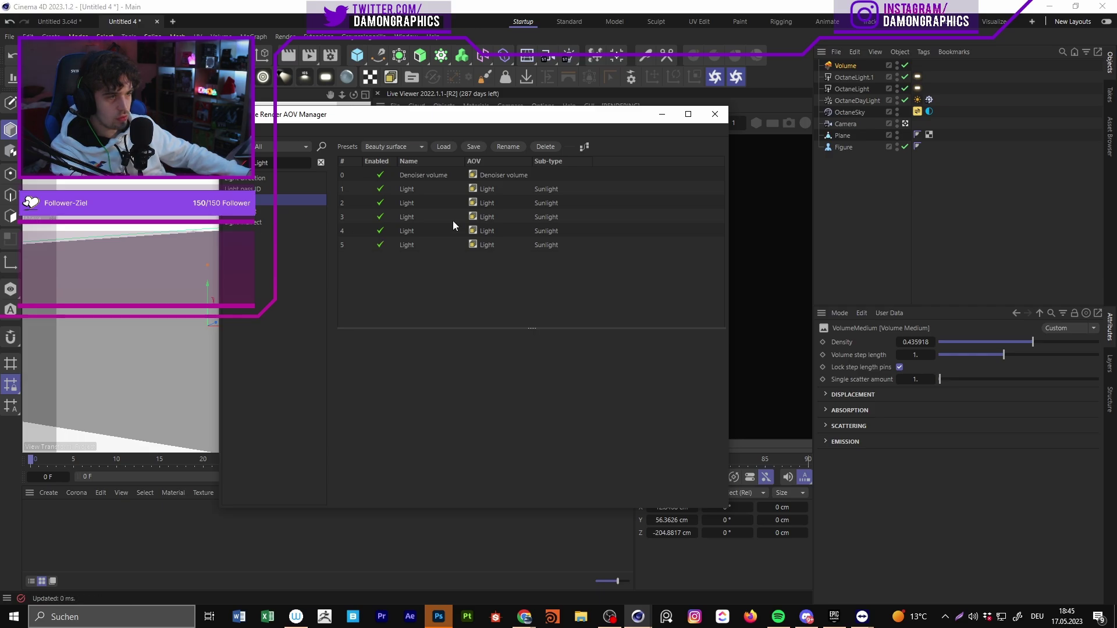
Step: Assign IDs to the Light AOVs: Ambient for the second, Light ID 1 for the third and Light ID 2 for the fourth
{"action": "left_click", "coordinate": [550, 191]}
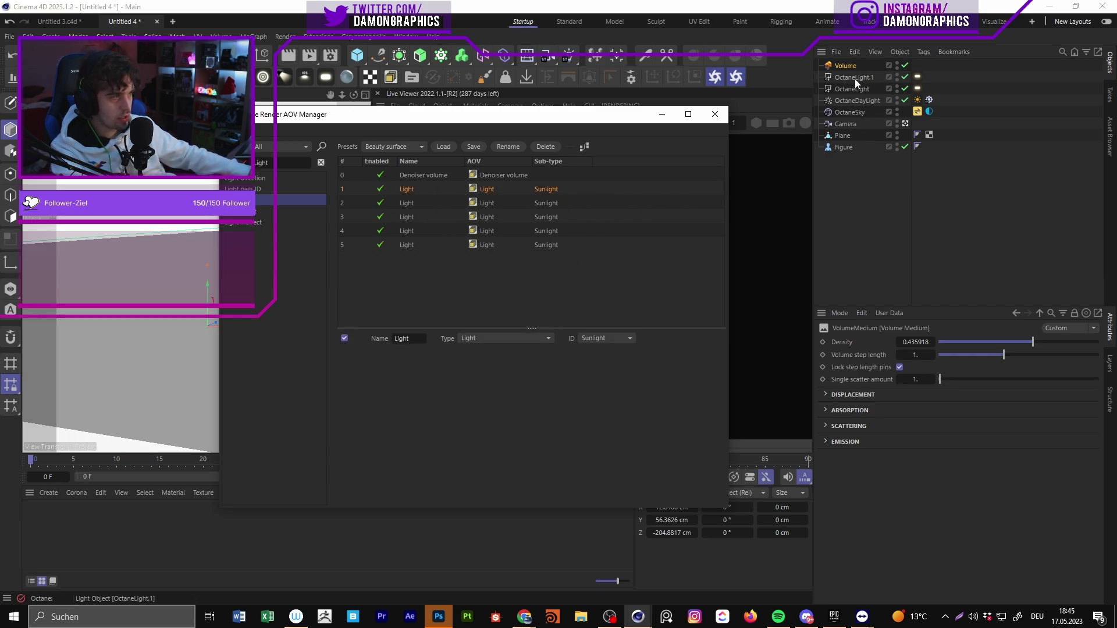
{"action": "left_click", "coordinate": [606, 338]}
{"action": "left_click", "coordinate": [605, 362]}
{"action": "left_click", "coordinate": [558, 218]}
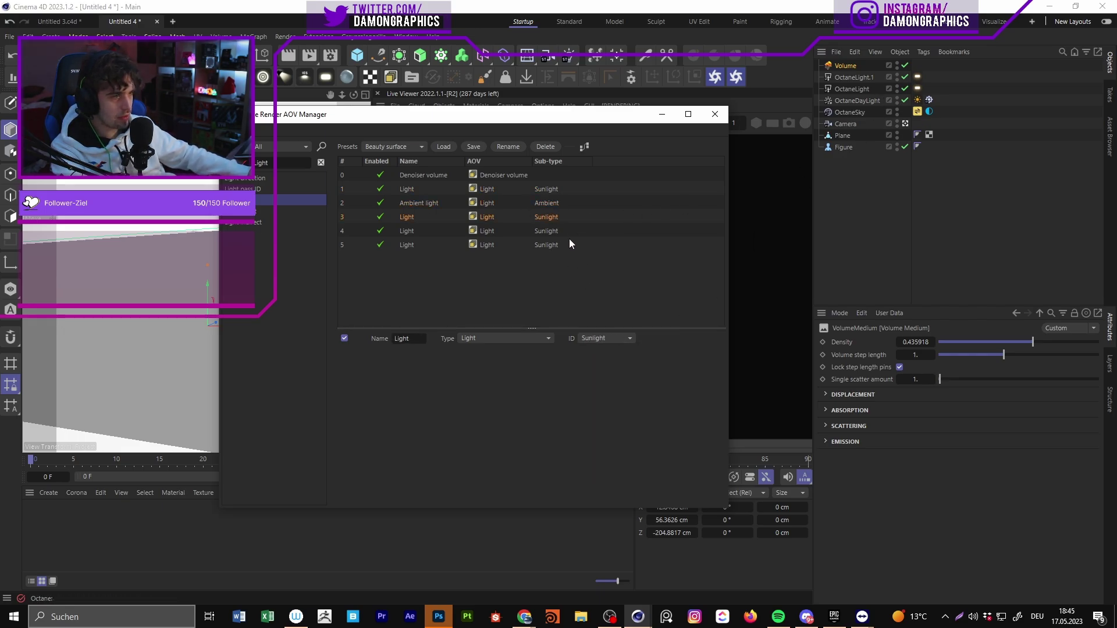
{"action": "left_click", "coordinate": [605, 338]}
{"action": "left_click", "coordinate": [627, 391]}
{"action": "left_click", "coordinate": [573, 232]}
{"action": "left_click", "coordinate": [608, 338]}
{"action": "left_click", "coordinate": [620, 393]}
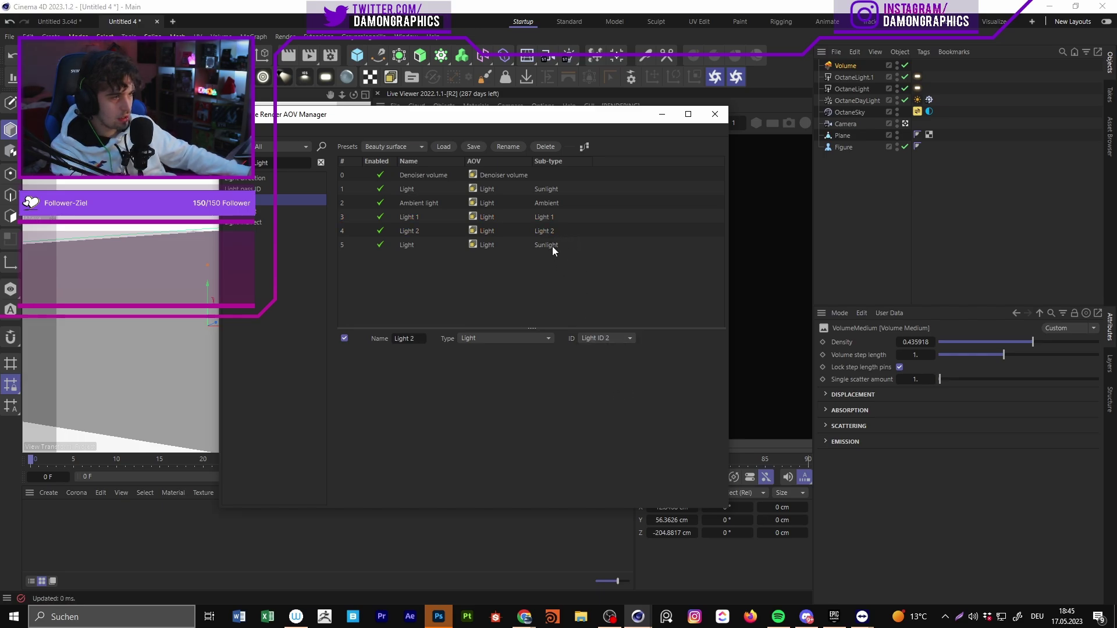
Step: Assign Light ID 3 to the fifth Light AOV, and delete that AOV
{"action": "left_click", "coordinate": [602, 340]}
{"action": "left_click", "coordinate": [632, 394]}
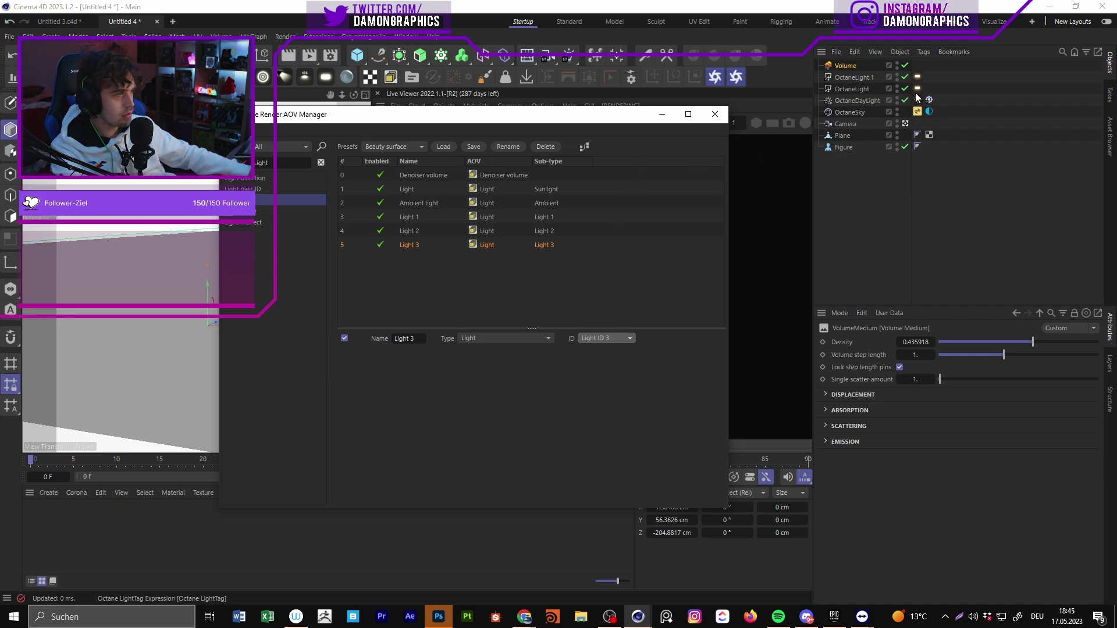
{"action": "key", "text": "Delete"}
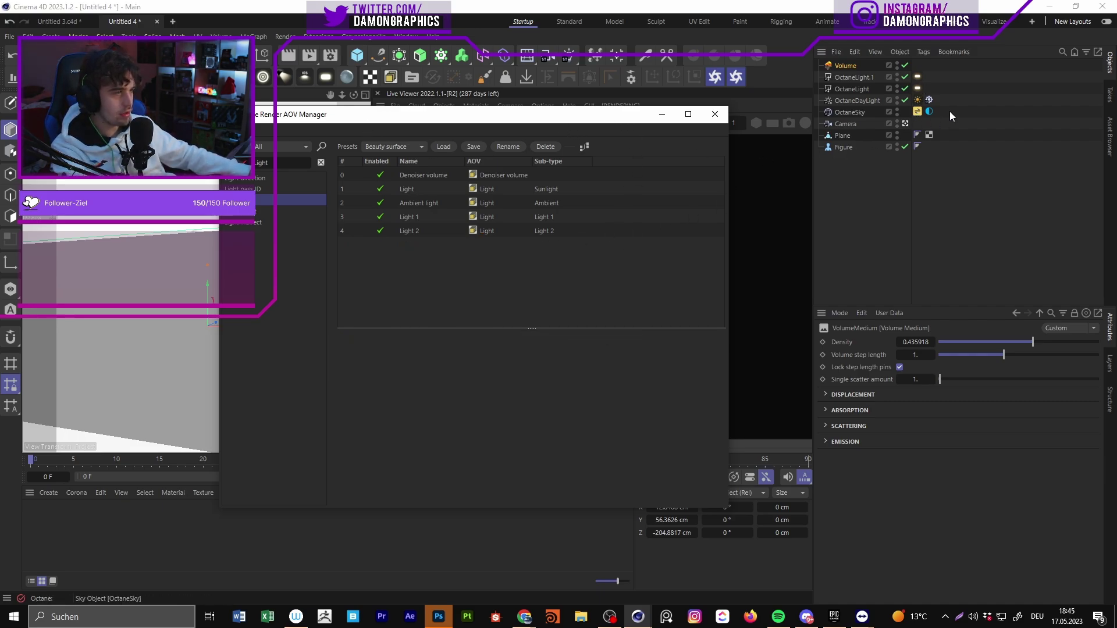
Step: Set the light pass ID in the light tags to 2 for OctaneLight and 3 for OctaneLight.1
{"action": "left_click", "coordinate": [918, 89]}
{"action": "left_click", "coordinate": [890, 578]}
{"action": "type", "text": "2"}
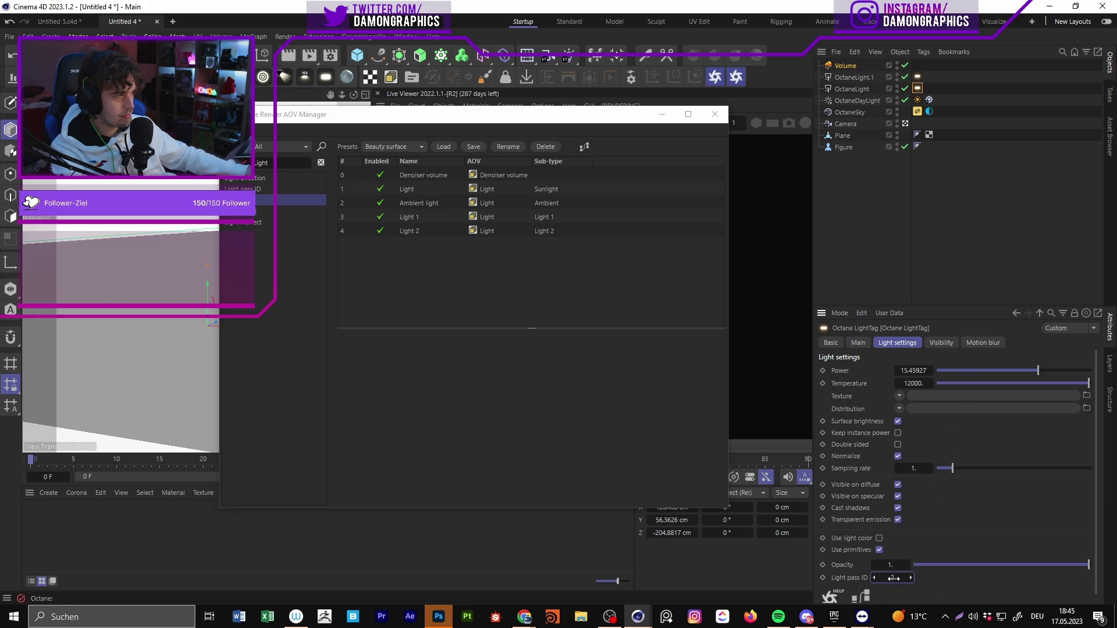
{"action": "left_click", "coordinate": [917, 77]}
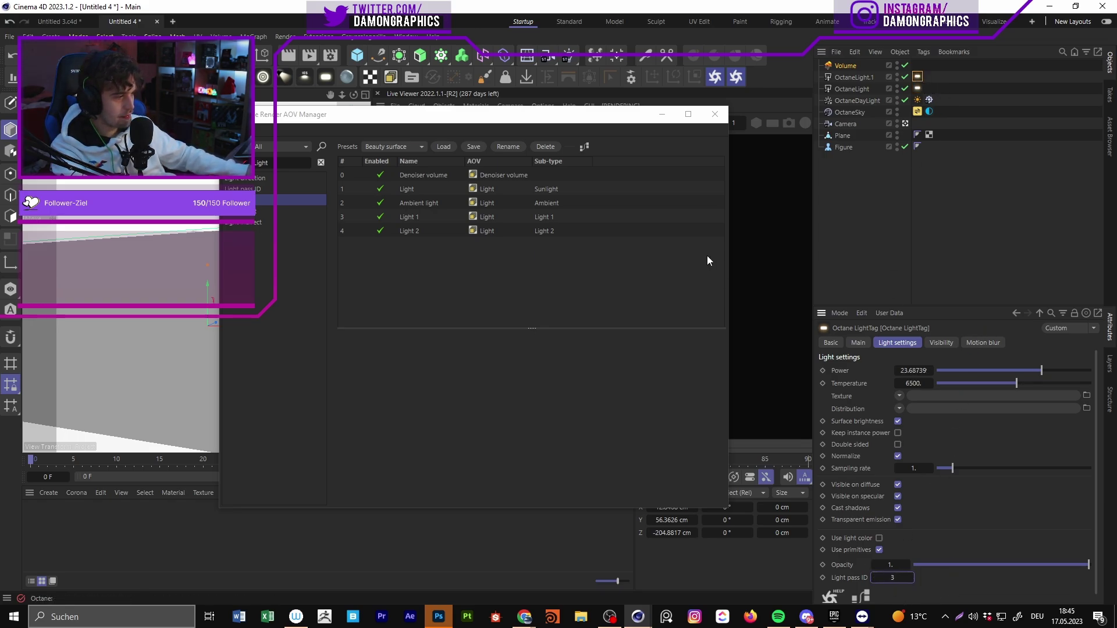
Step: Create an Octane diffuse material and hide the Volume object
{"action": "left_click", "coordinate": [917, 89]}
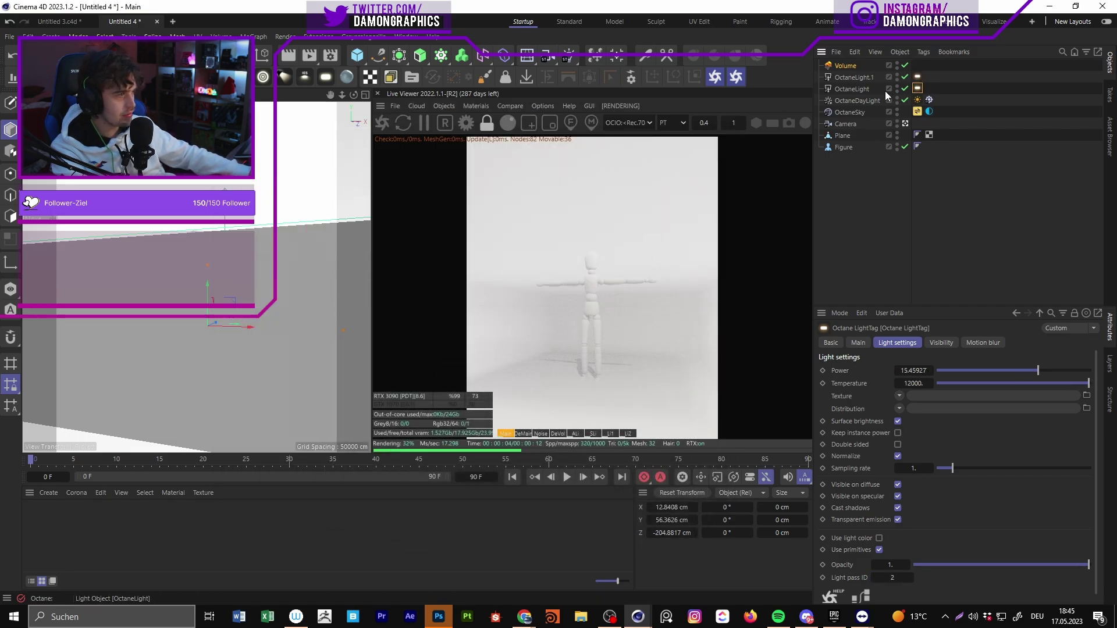
{"action": "left_click", "coordinate": [476, 106]}
{"action": "mouse_move", "coordinate": [512, 158]}
{"action": "left_click", "coordinate": [613, 162]}
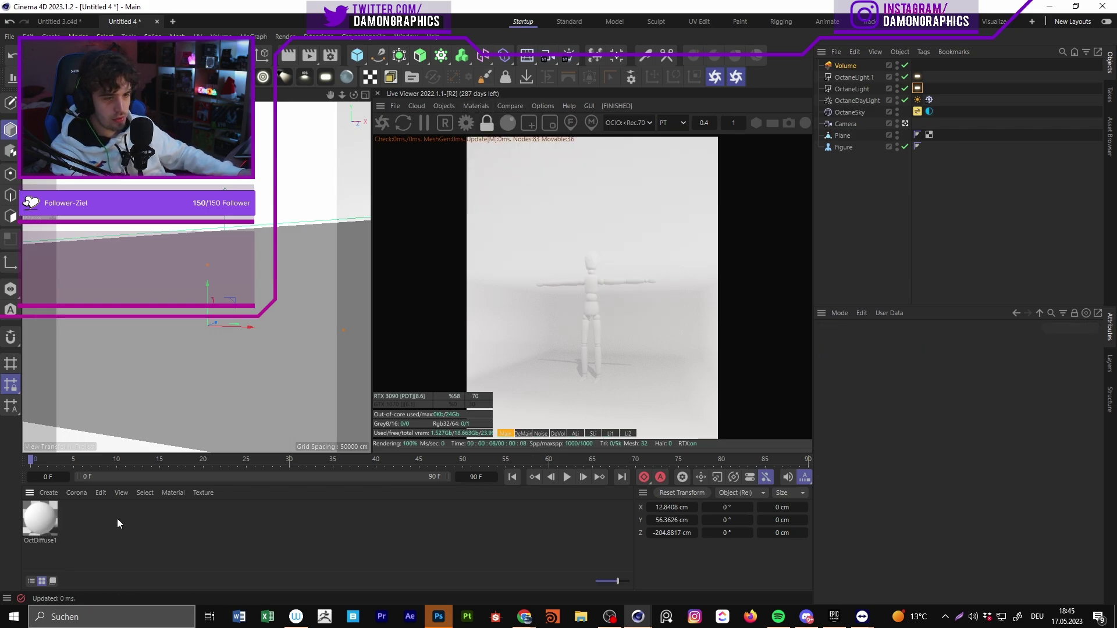
{"action": "left_click", "coordinate": [898, 64]}
Step: Expand the figure's hierarchy down to LeftThigh and assign the new diffuse material to it
{"action": "left_click", "coordinate": [221, 282]}
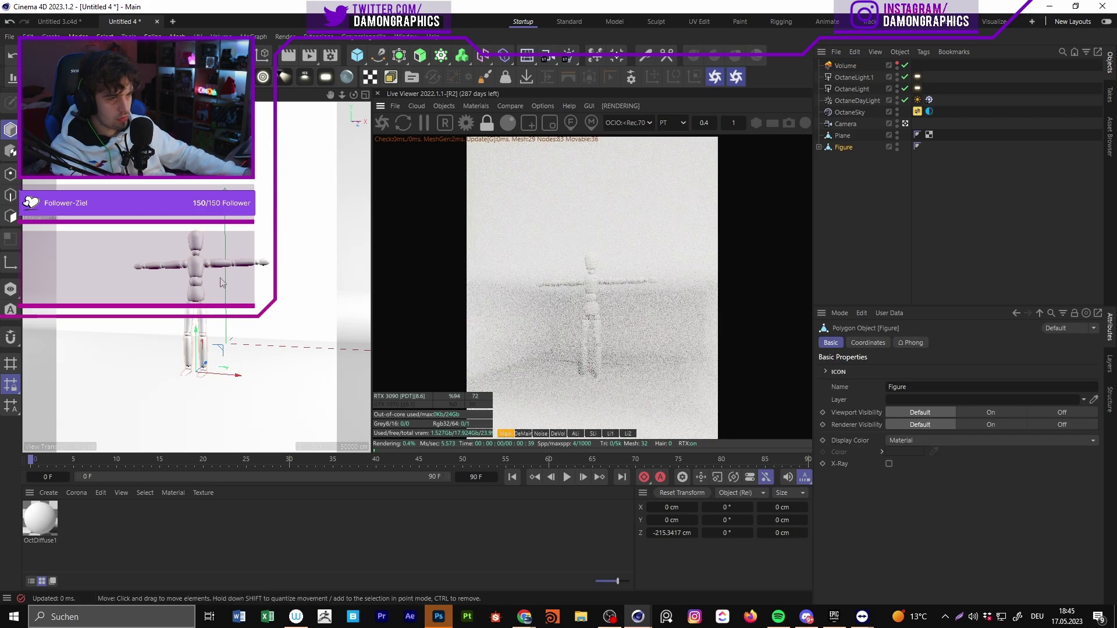
{"action": "left_click", "coordinate": [198, 299]}
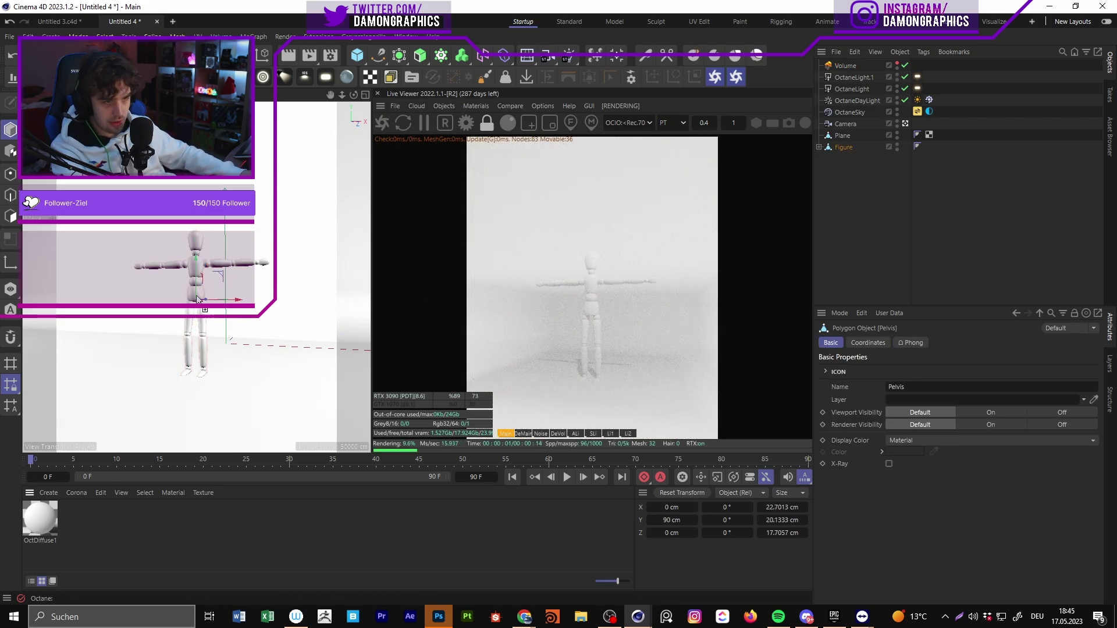
{"action": "left_click", "coordinate": [819, 147]}
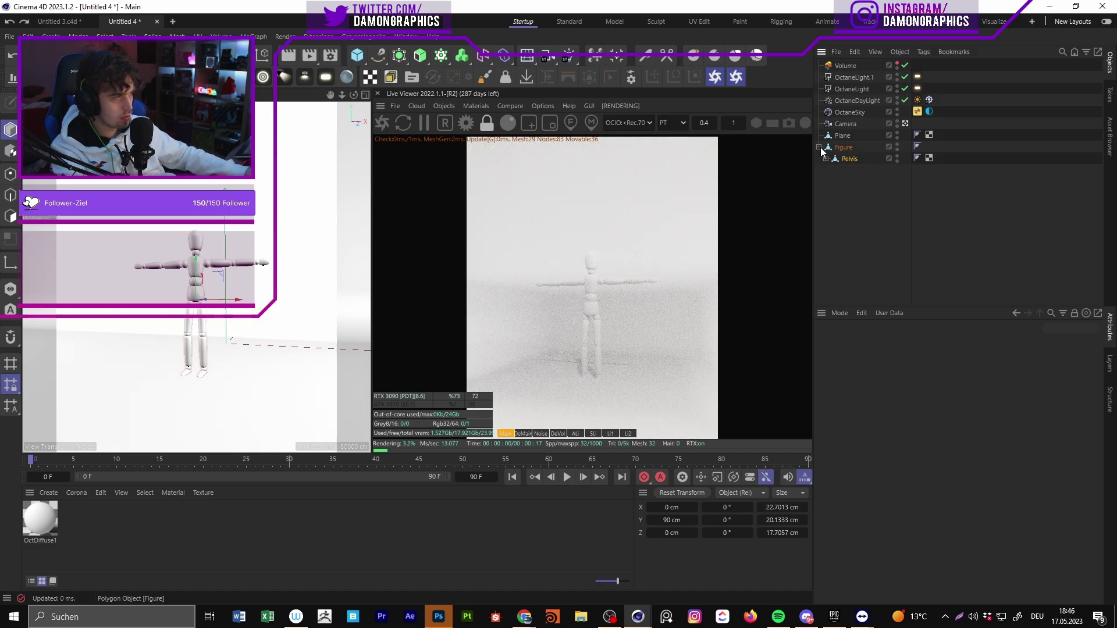
{"action": "left_click", "coordinate": [849, 159]}
{"action": "left_click", "coordinate": [826, 159]}
{"action": "left_click", "coordinate": [862, 171]}
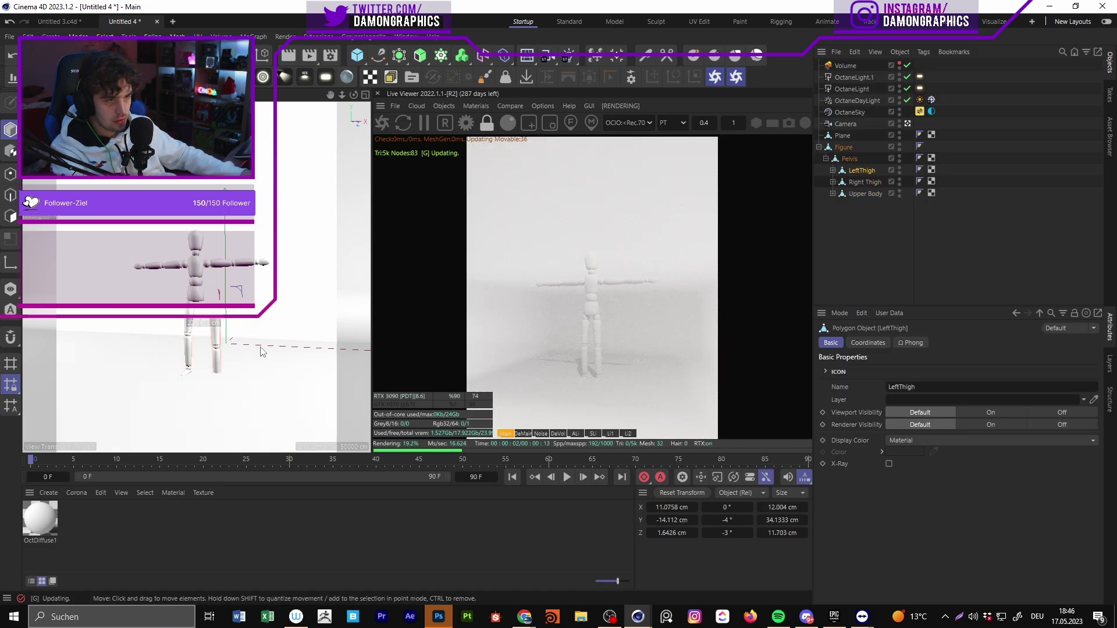
{"action": "key", "text": "ctrl+z"}
{"action": "left_click_drag", "start_coordinate": [200, 322], "coordinate": [201, 323]}
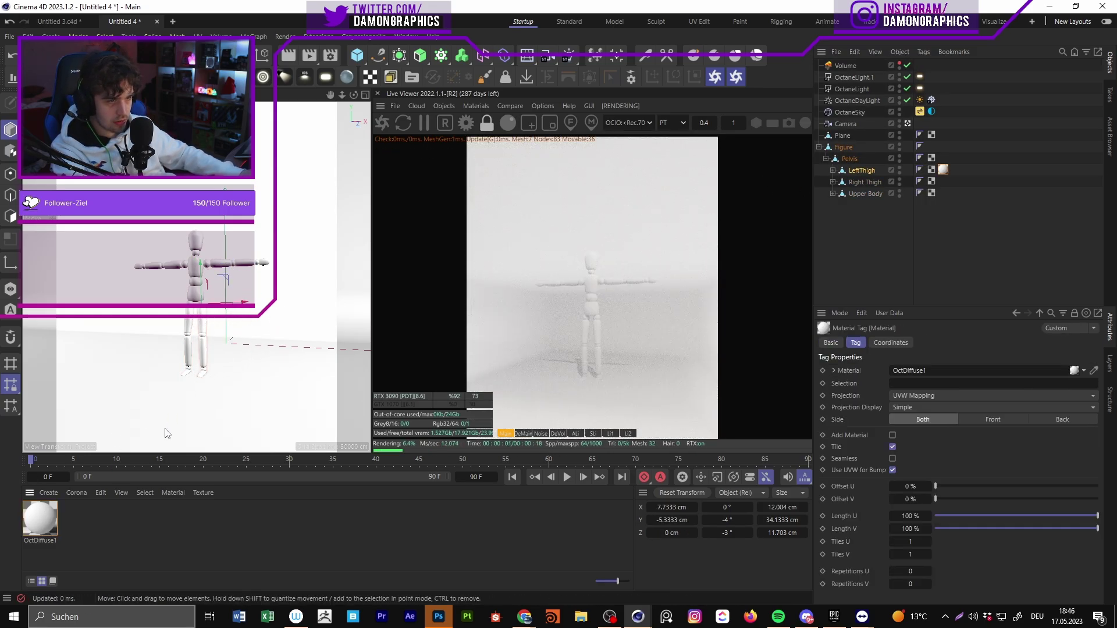
Step: Give the diffuse material a blackbody emission with Surface brightness enabled and a temperature of about 1785
{"action": "double_click", "coordinate": [36, 516]}
{"action": "left_click", "coordinate": [61, 421]}
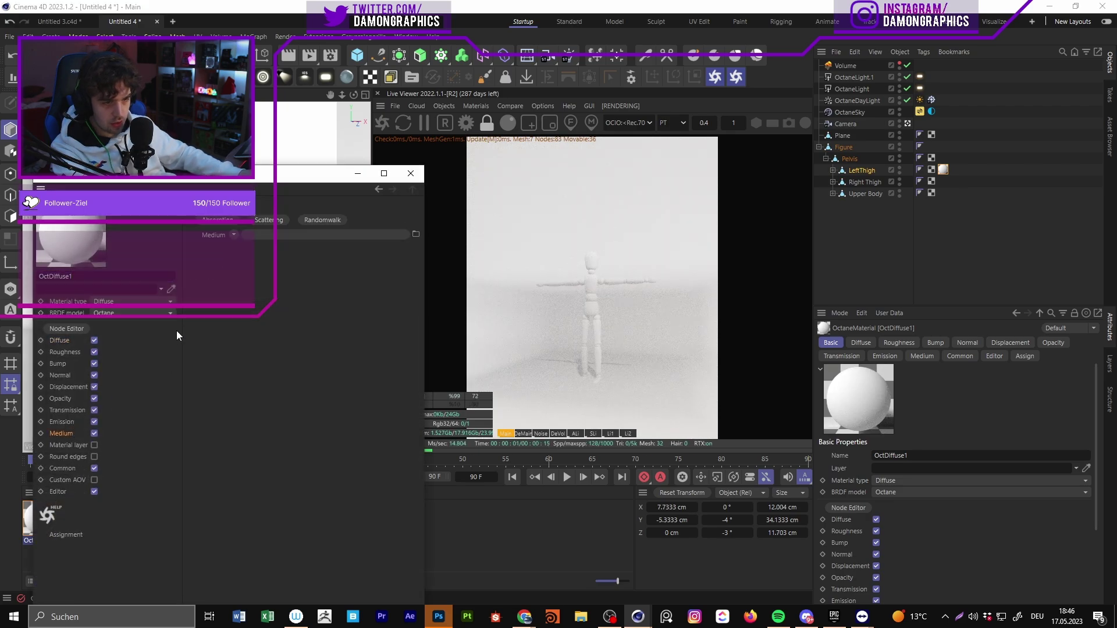
{"action": "left_click", "coordinate": [229, 220]}
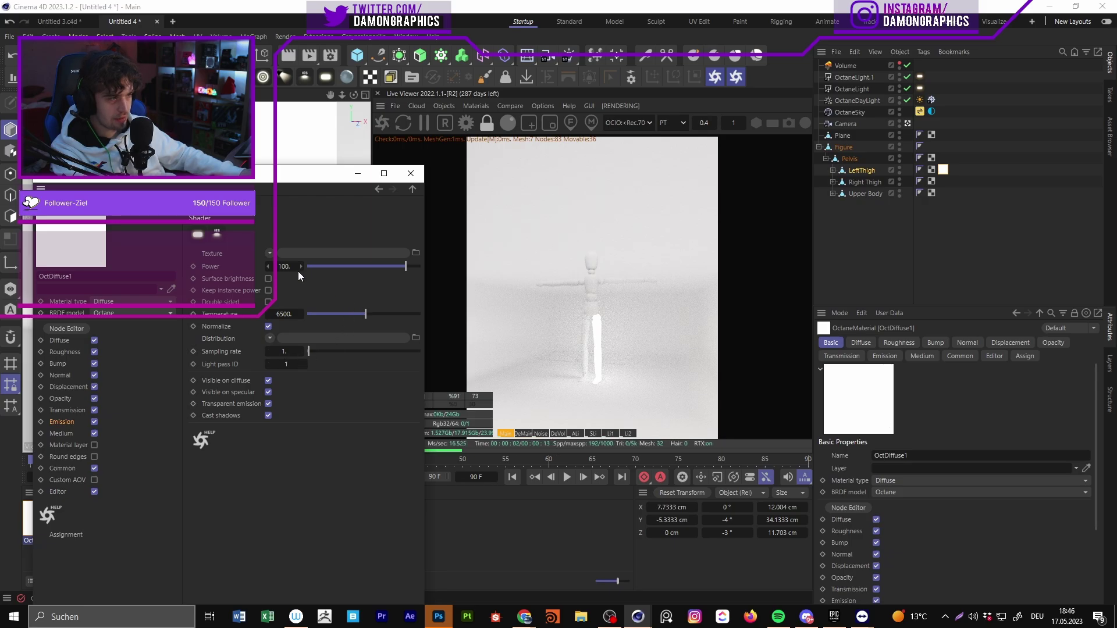
{"action": "left_click", "coordinate": [268, 278]}
{"action": "left_click_drag", "start_coordinate": [366, 314], "coordinate": [320, 314]}
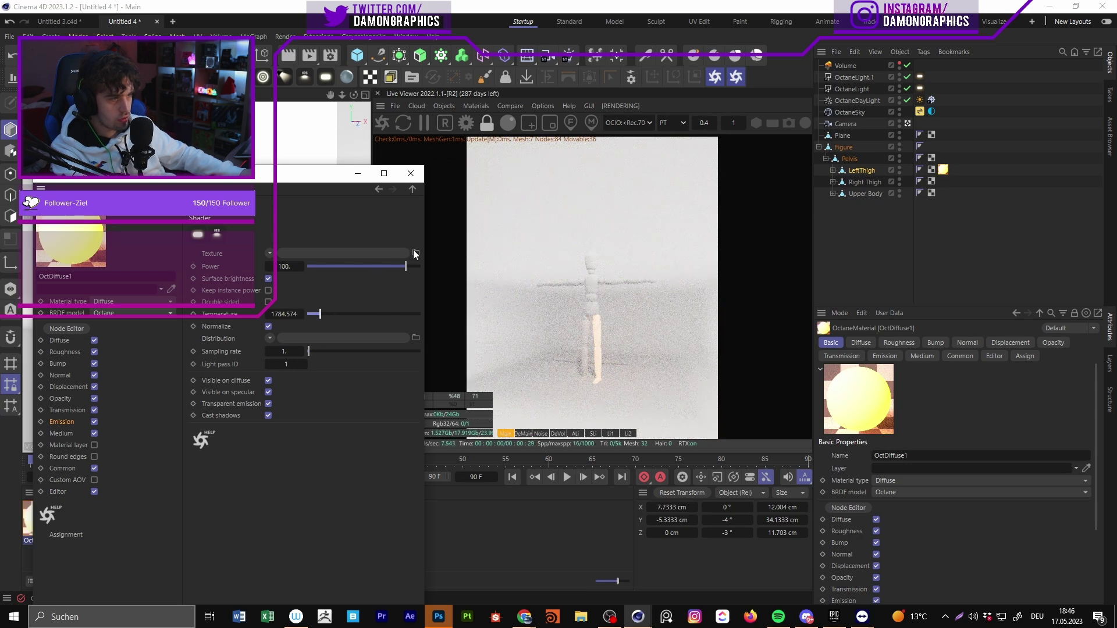
{"action": "left_click", "coordinate": [411, 174]}
{"action": "left_click", "coordinate": [940, 196]}
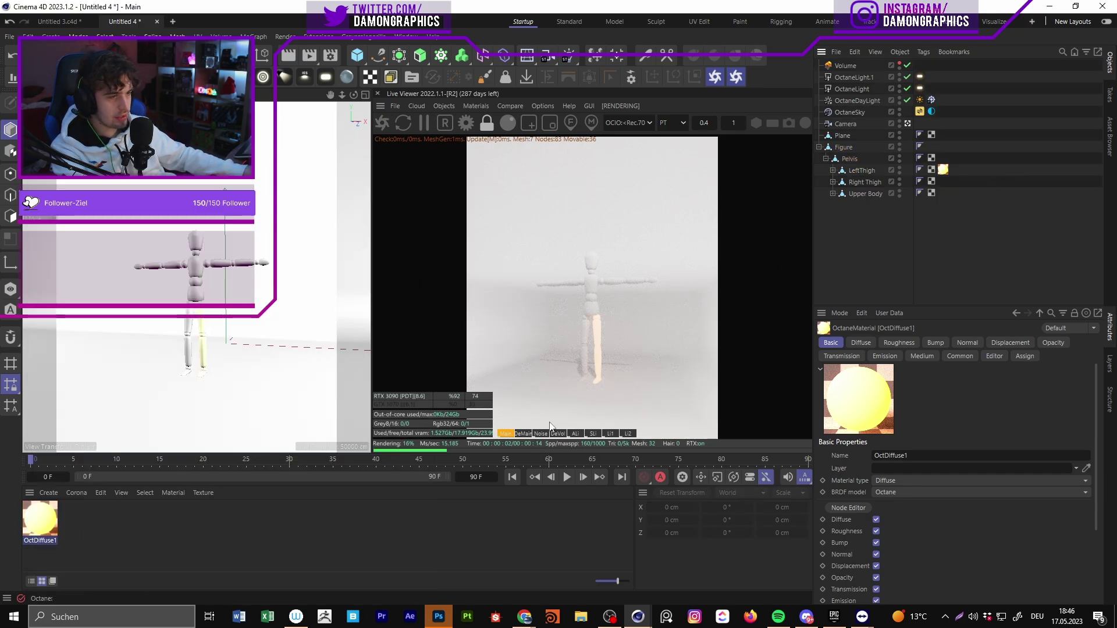
Step: Undock the Live Viewer and maximise its window
{"action": "left_click", "coordinate": [381, 106]}
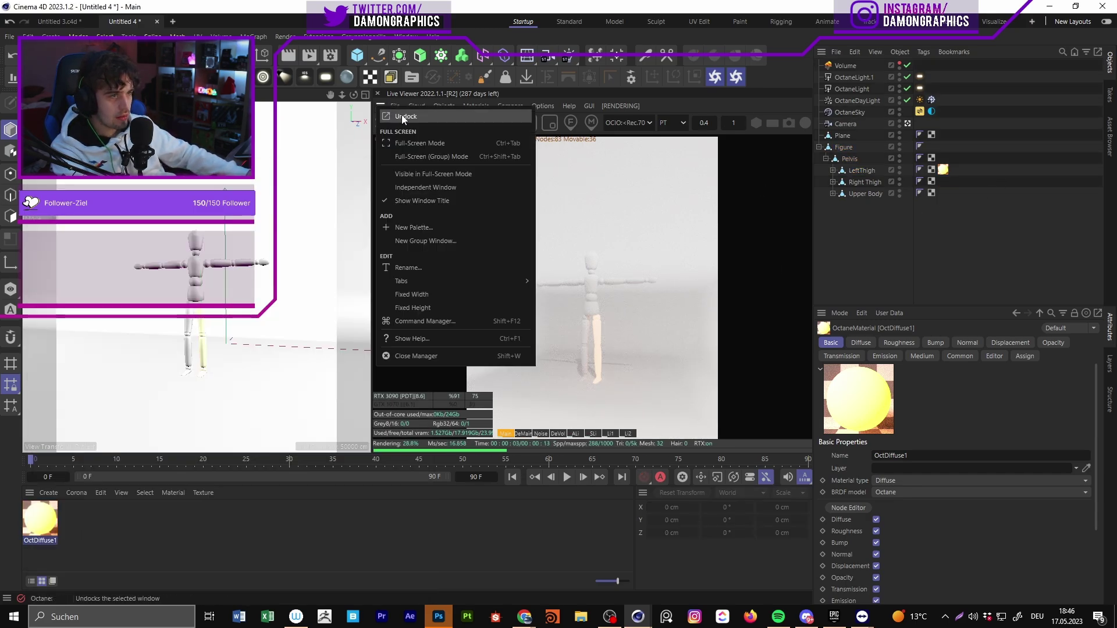
{"action": "left_click", "coordinate": [402, 115]}
{"action": "double_click", "coordinate": [492, 79]}
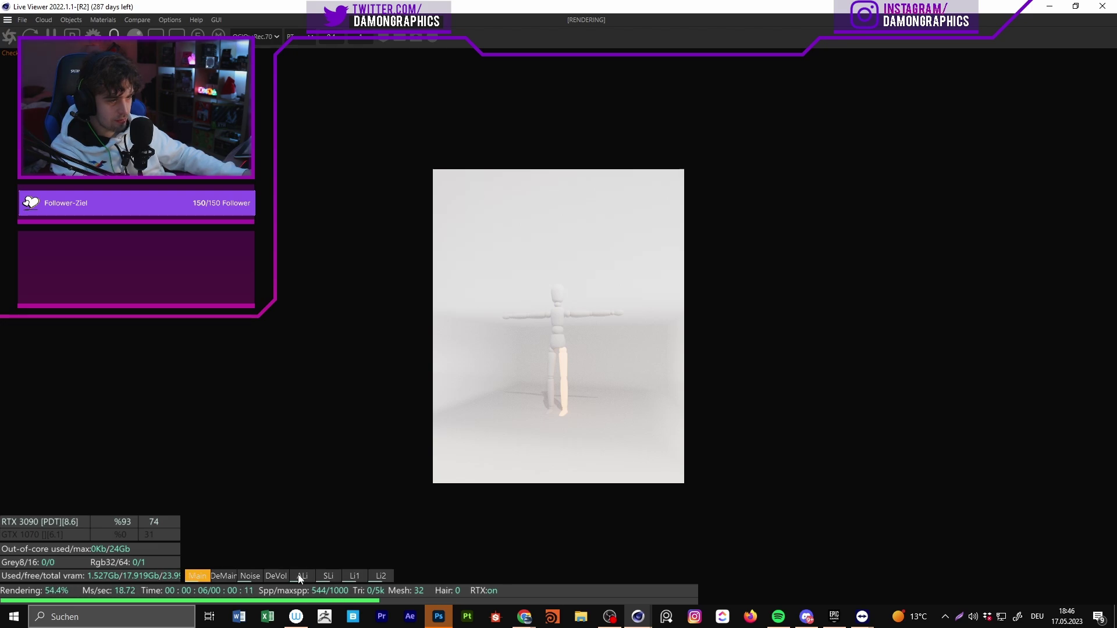
Step: Examine the light, sunlight, ambient and denoiser passes in the Live Viewer, and return to the Main pass
{"action": "left_click", "coordinate": [380, 577]}
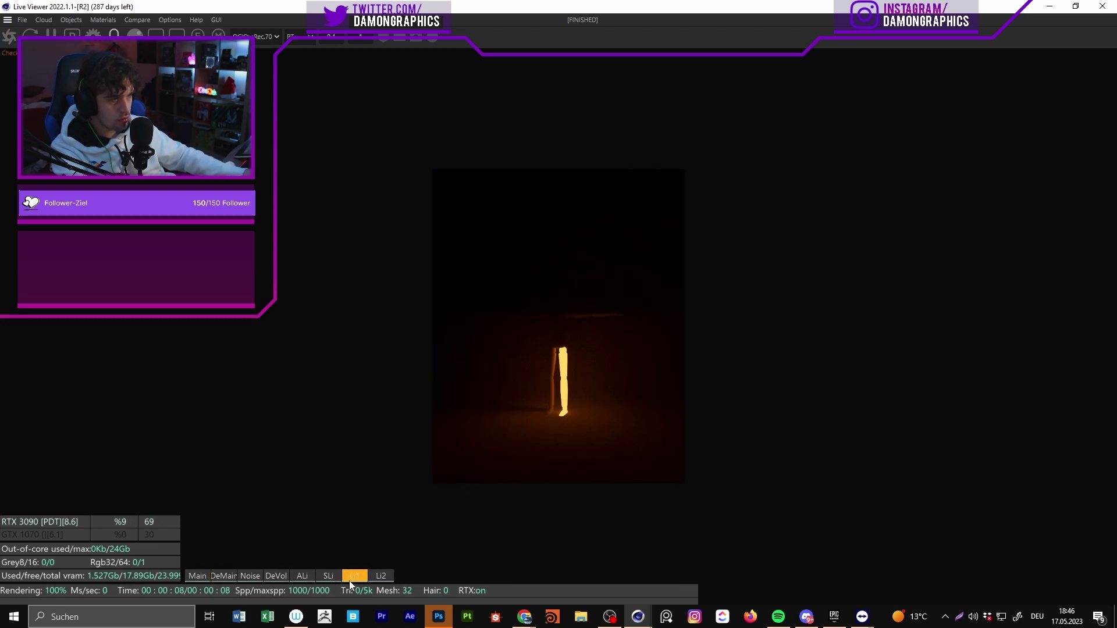
{"action": "left_click", "coordinate": [329, 576]}
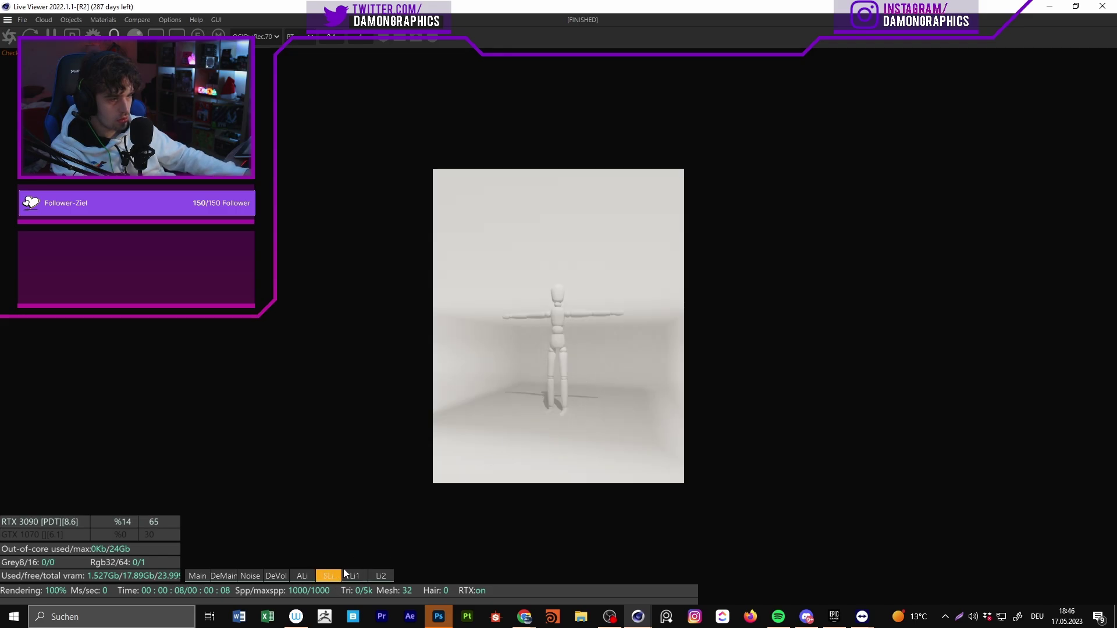
{"action": "left_click", "coordinate": [308, 577]}
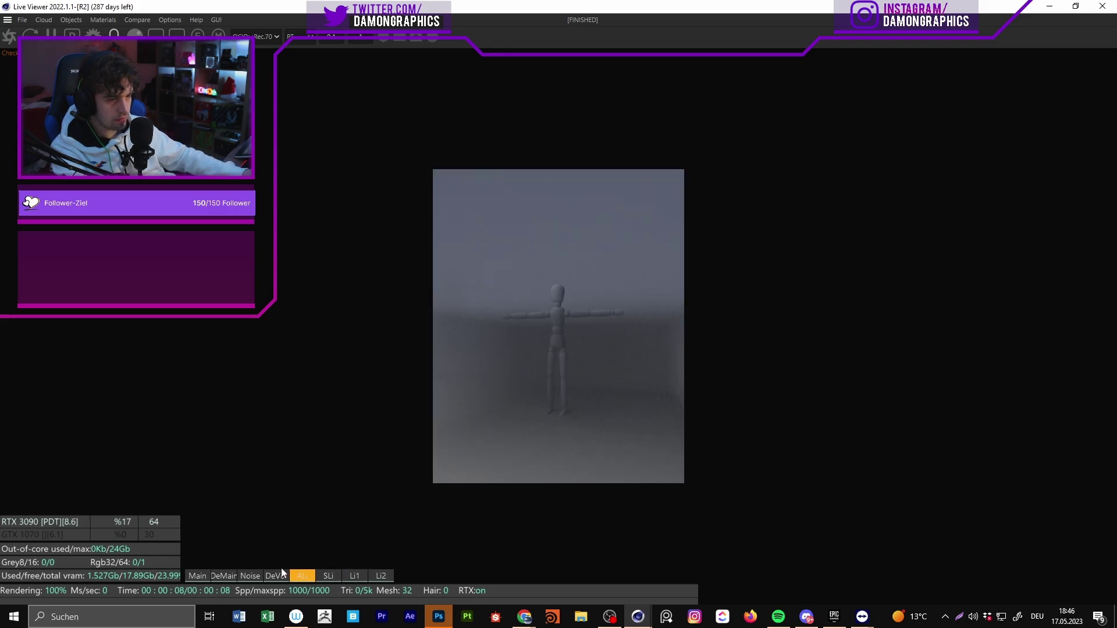
{"action": "double_click", "coordinate": [621, 5]}
{"action": "double_click", "coordinate": [518, 182]}
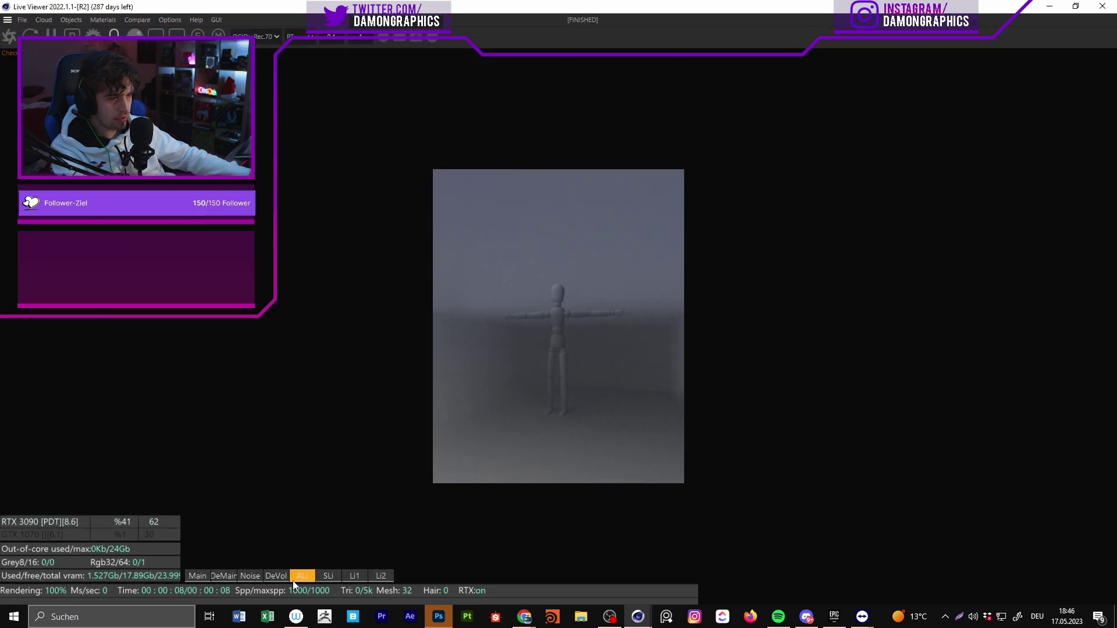
{"action": "left_click", "coordinate": [278, 578]}
{"action": "left_click", "coordinate": [226, 578]}
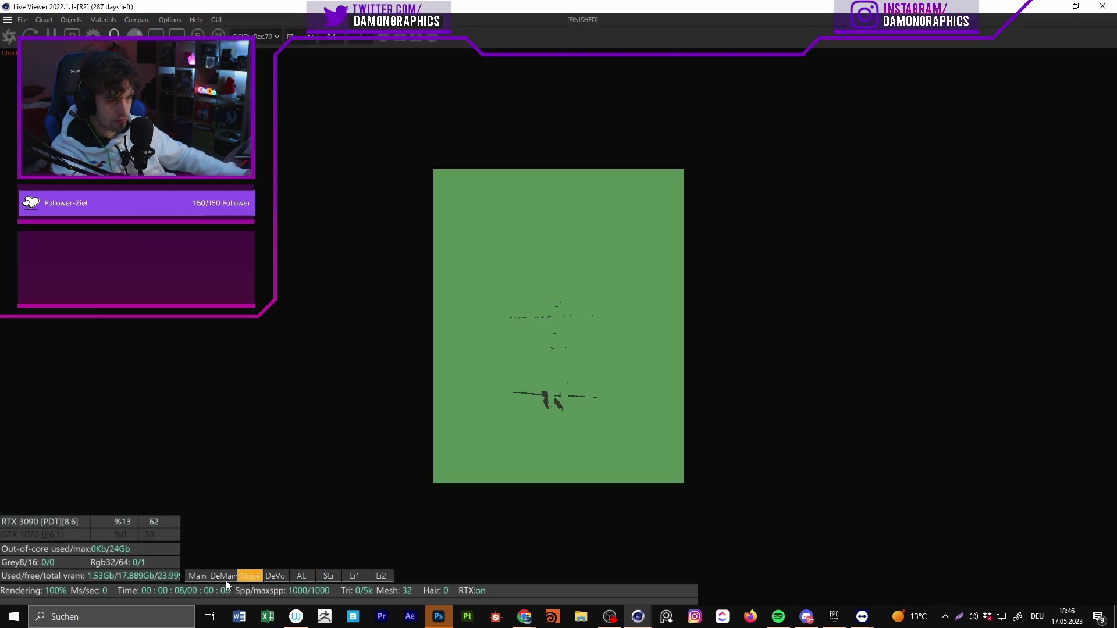
{"action": "left_click", "coordinate": [197, 576]}
{"action": "left_click", "coordinate": [302, 576]}
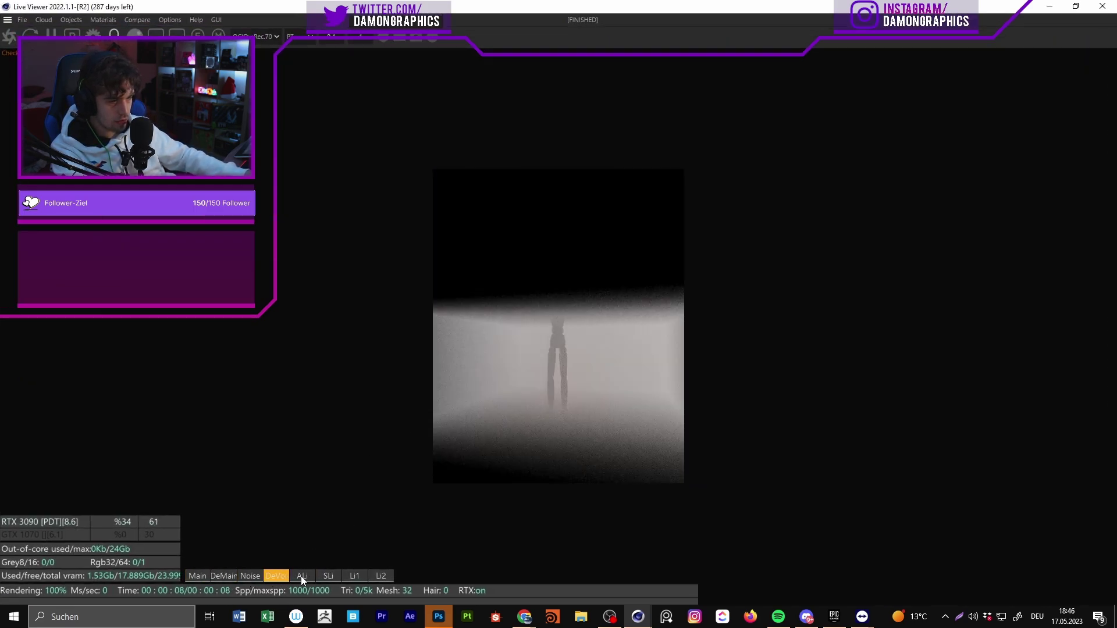
{"action": "left_click", "coordinate": [328, 576]}
{"action": "left_click", "coordinate": [381, 576]}
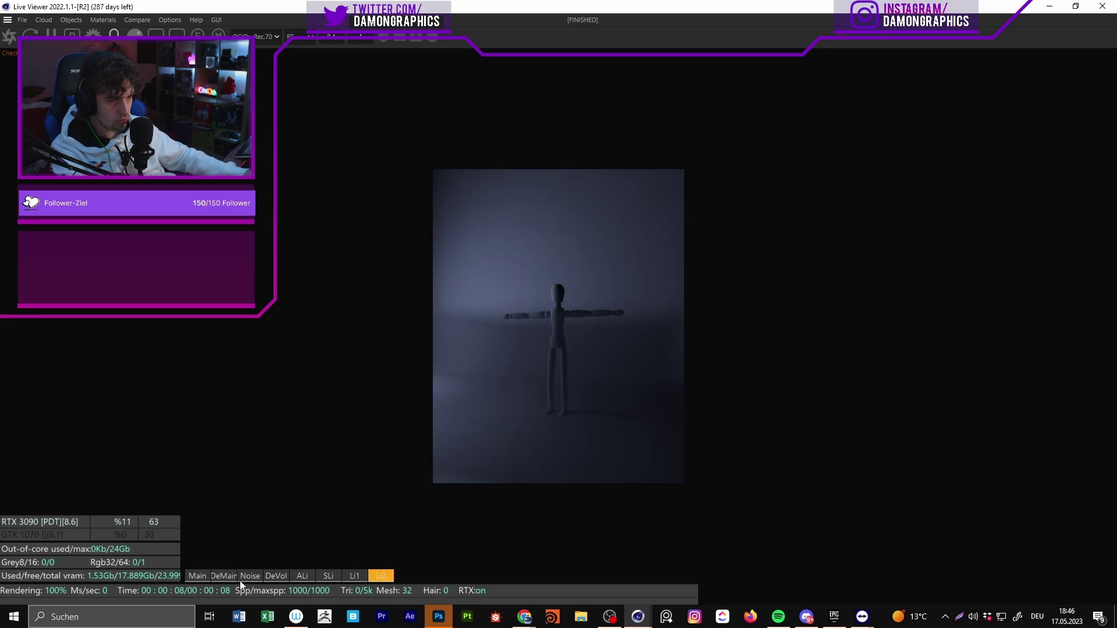
{"action": "left_click", "coordinate": [197, 577]}
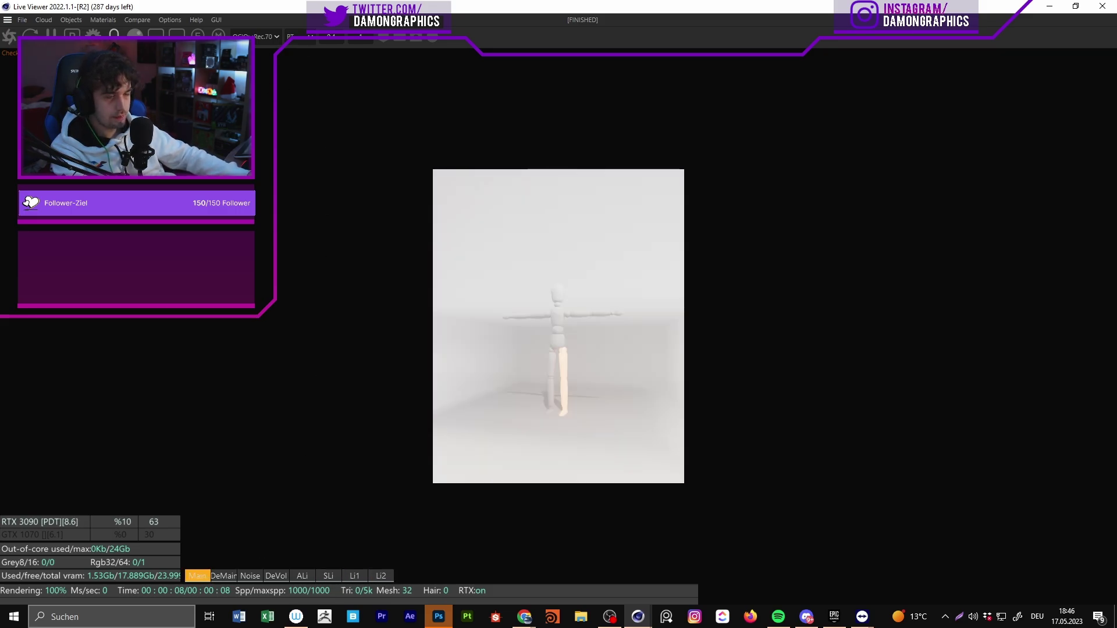
Step: Reopen the Render AOV Manager from the render settings, search for "z" and add a Z-depth AOV
{"action": "left_click_drag", "start_coordinate": [573, 7], "coordinate": [733, 180]}
{"action": "left_click", "coordinate": [330, 55]}
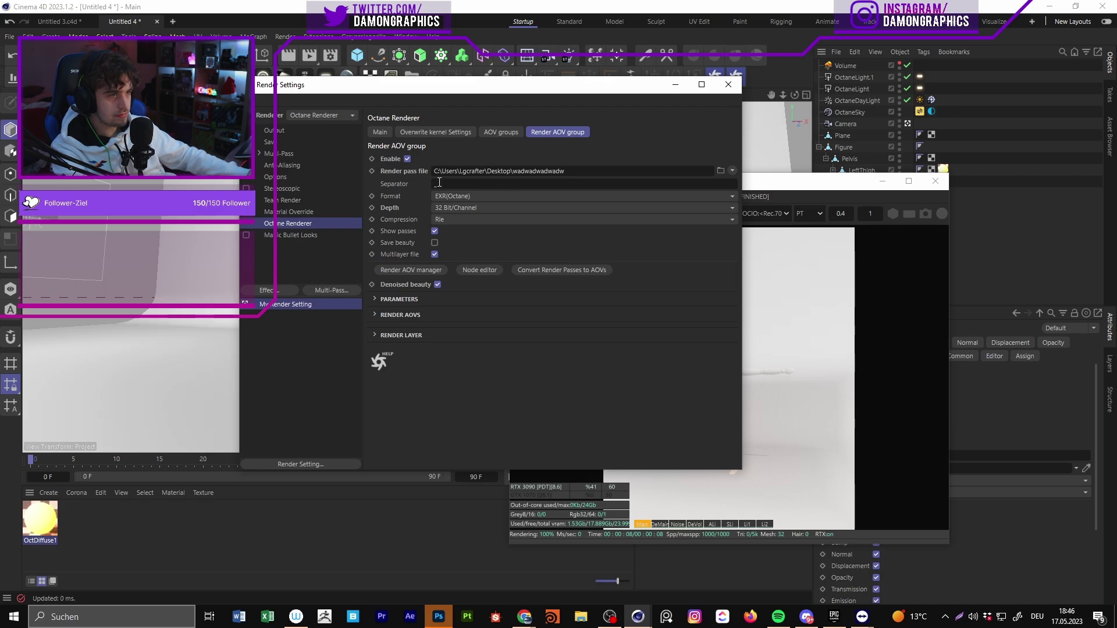
{"action": "left_click", "coordinate": [414, 271]}
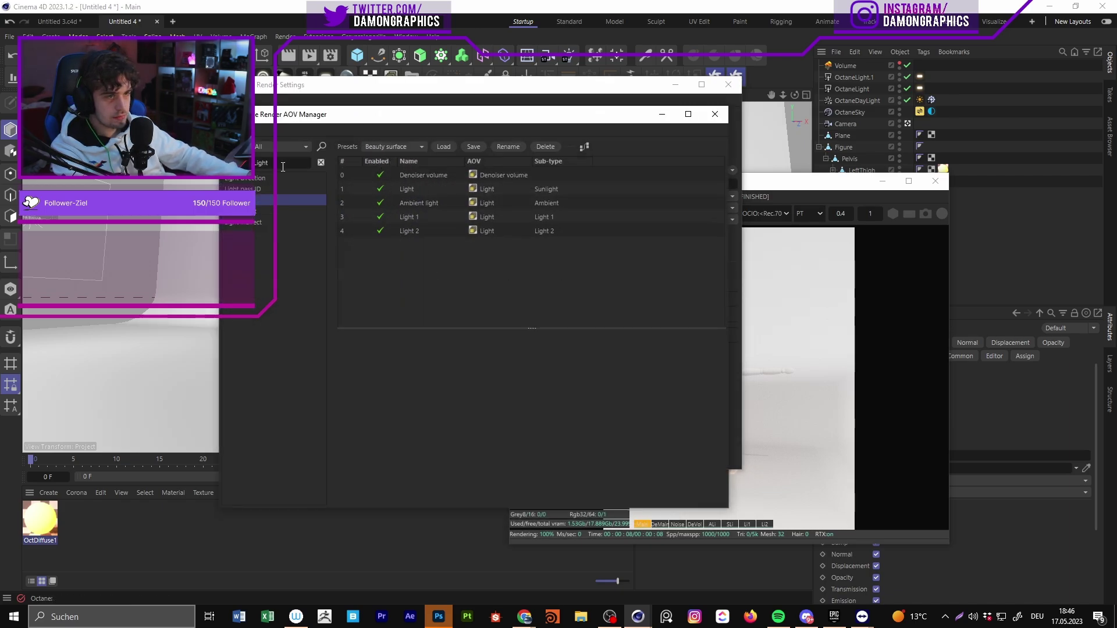
{"action": "left_click_drag", "start_coordinate": [283, 167], "coordinate": [217, 167]}
{"action": "key", "text": "BackSpace"}
{"action": "type", "text": "z"}
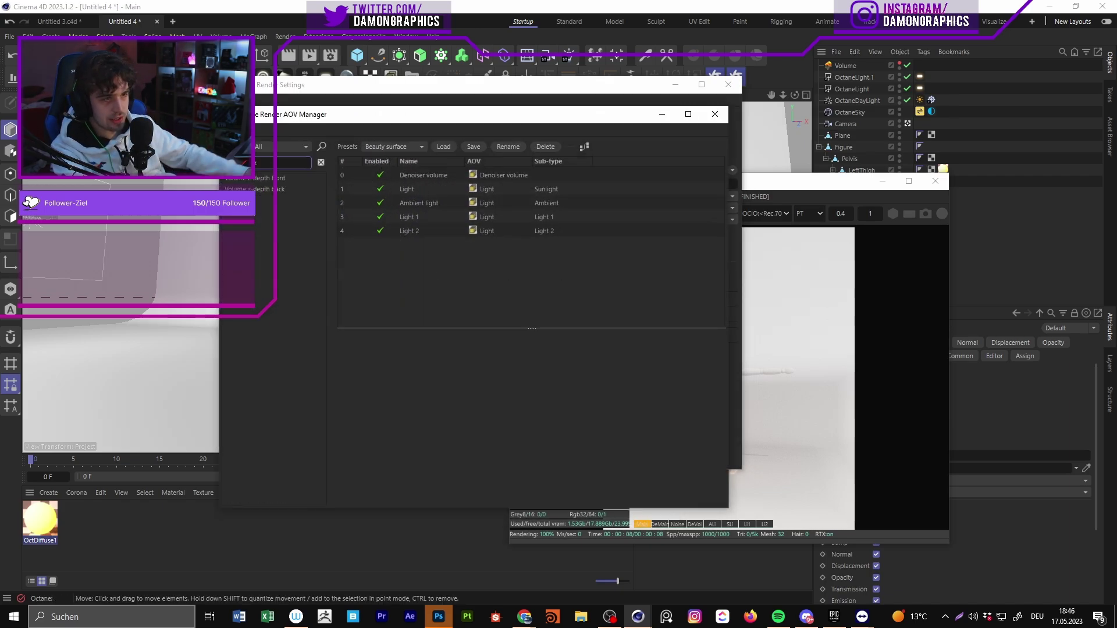
{"action": "double_click", "coordinate": [235, 201]}
Step: View the Z-depth pass in the maximised Live Viewer
{"action": "left_click_drag", "start_coordinate": [505, 112], "coordinate": [269, 111]}
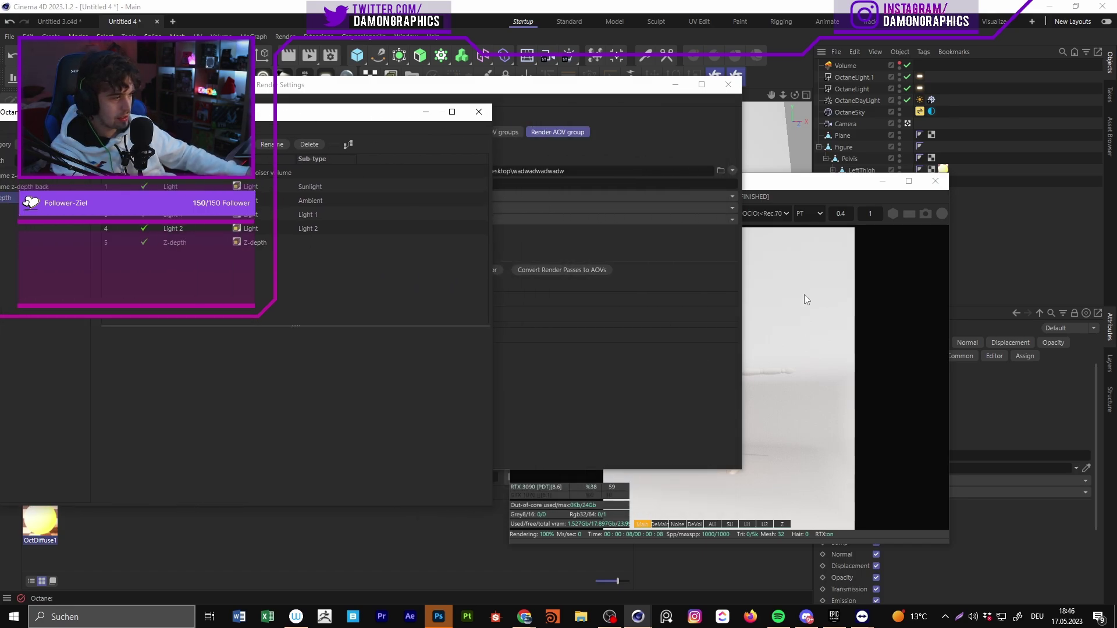
{"action": "double_click", "coordinate": [806, 181]}
{"action": "left_click", "coordinate": [407, 576]}
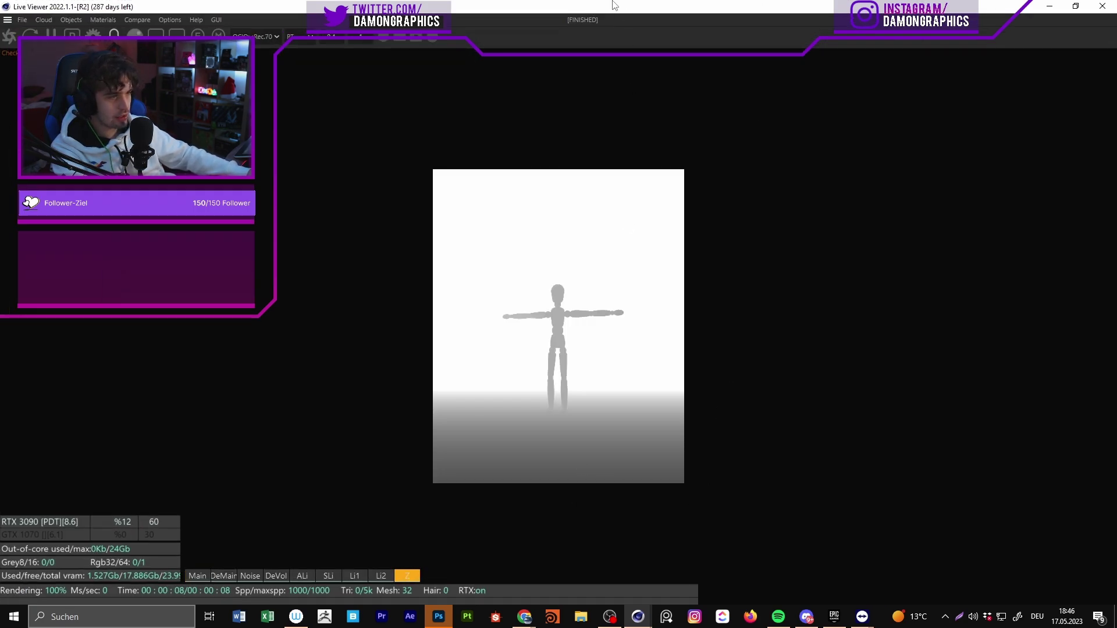
{"action": "mouse_move", "coordinate": [613, 1]}
{"action": "left_mouse_down"}
{"action": "mouse_move", "coordinate": [629, 64]}
{"action": "mouse_move", "coordinate": [623, 0]}
{"action": "left_mouse_up"}
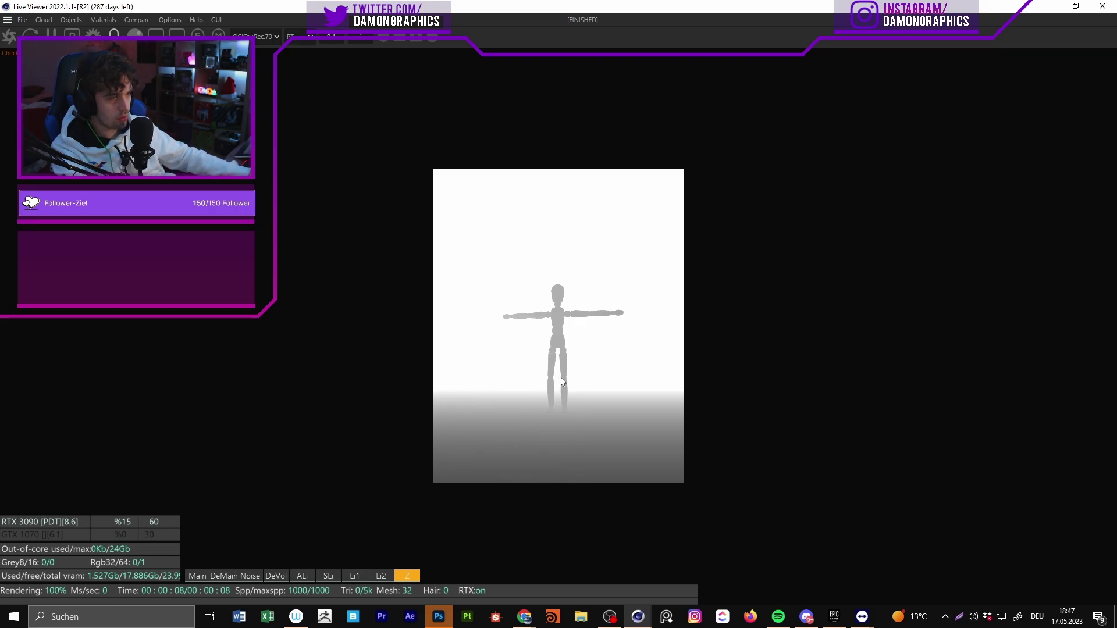
Step: Place the Live Viewer window beside the AOV manager and expand the Z-depth AOV's settings
{"action": "left_click_drag", "start_coordinate": [596, 7], "coordinate": [812, 65]}
{"action": "left_click", "coordinate": [265, 281]}
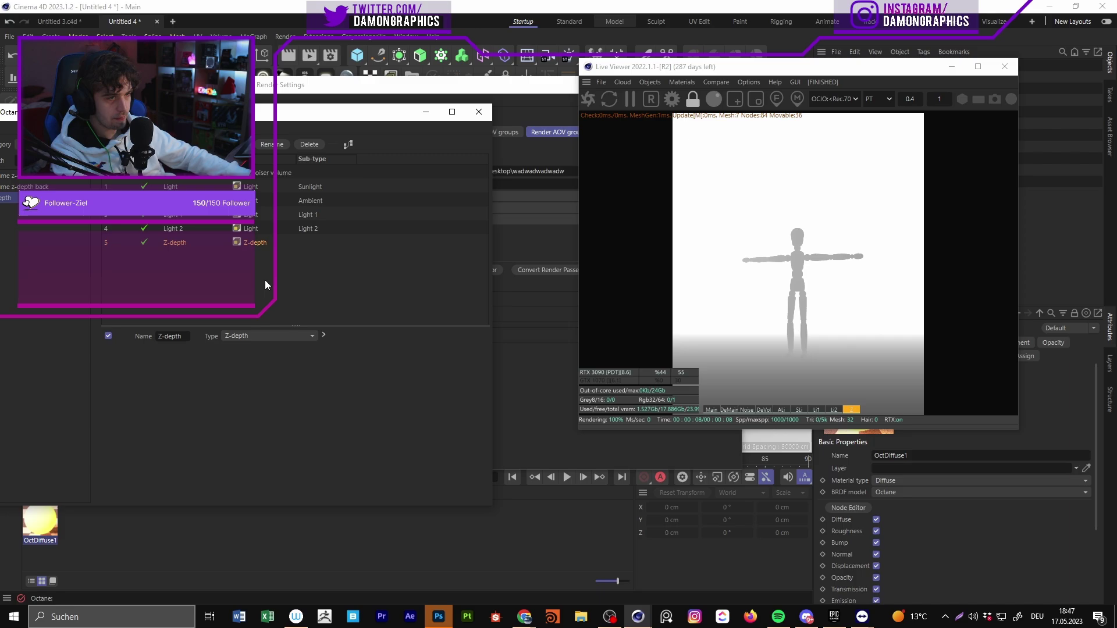
{"action": "left_click", "coordinate": [323, 336]}
Step: Try 200 for both Z-depth max and Environment depth, and then a Z-depth max of 2
{"action": "double_click", "coordinate": [194, 351]}
{"action": "type", "text": "200"}
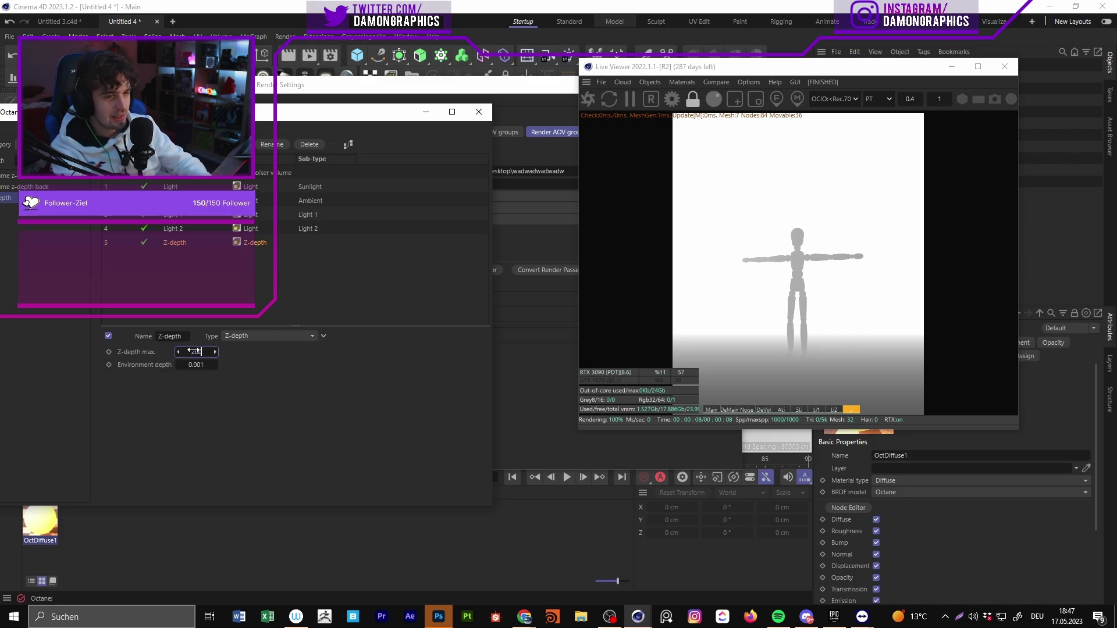
{"action": "key", "text": "Return"}
{"action": "double_click", "coordinate": [198, 365]}
{"action": "type", "text": "200"}
{"action": "double_click", "coordinate": [192, 352]}
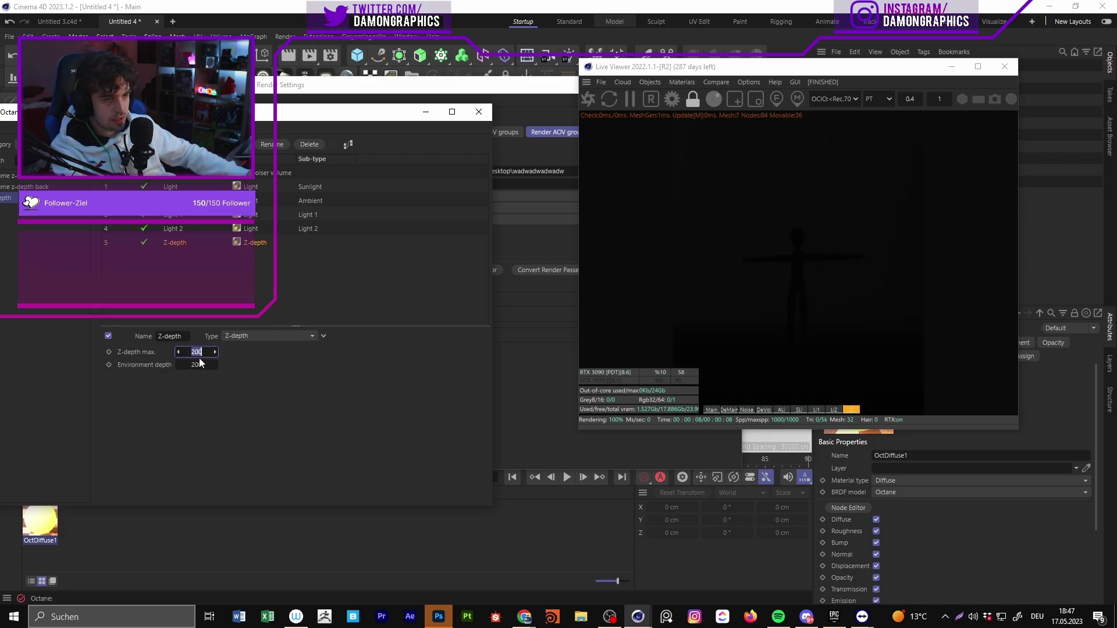
{"action": "type", "text": "2"}
{"action": "key", "text": "Tab"}
Step: Set the Z-depth AOV's Z-depth max to 20 and its Environment depth to 20
{"action": "double_click", "coordinate": [191, 352]}
{"action": "type", "text": "20"}
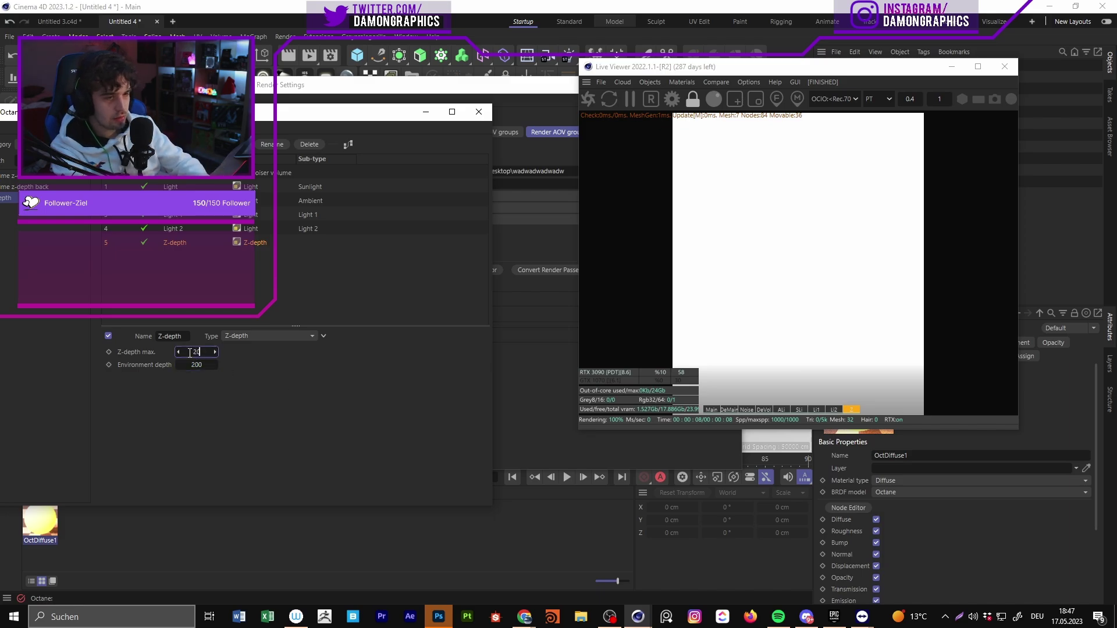
{"action": "key", "text": "Return"}
{"action": "double_click", "coordinate": [198, 365]}
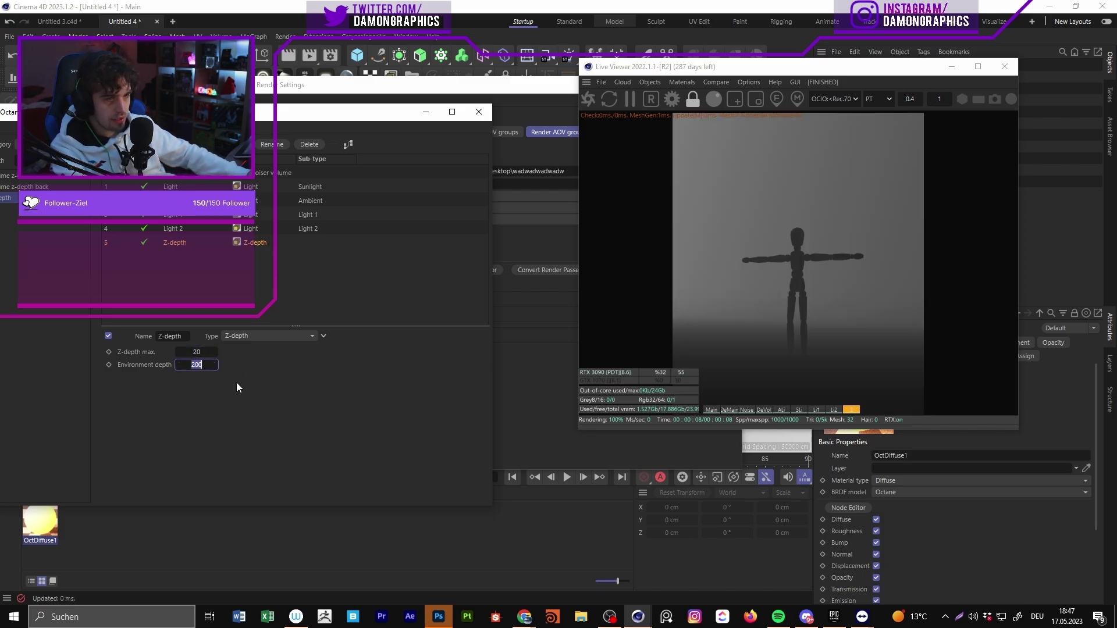
{"action": "type", "text": "20"}
{"action": "key", "text": "Return"}
Step: Move the backdrop plane to about X 422 cm, Y -436 cm and Z 220 cm
{"action": "left_click_drag", "start_coordinate": [326, 114], "coordinate": [690, 116]}
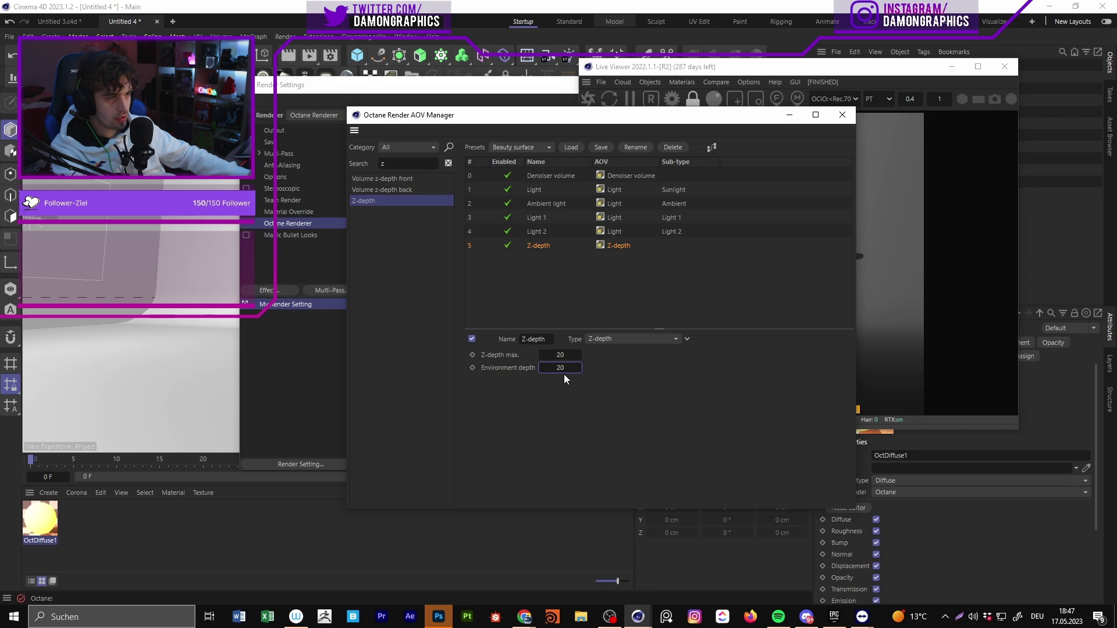
{"action": "left_click", "coordinate": [89, 275]}
{"action": "key", "text": "ctrl+h"}
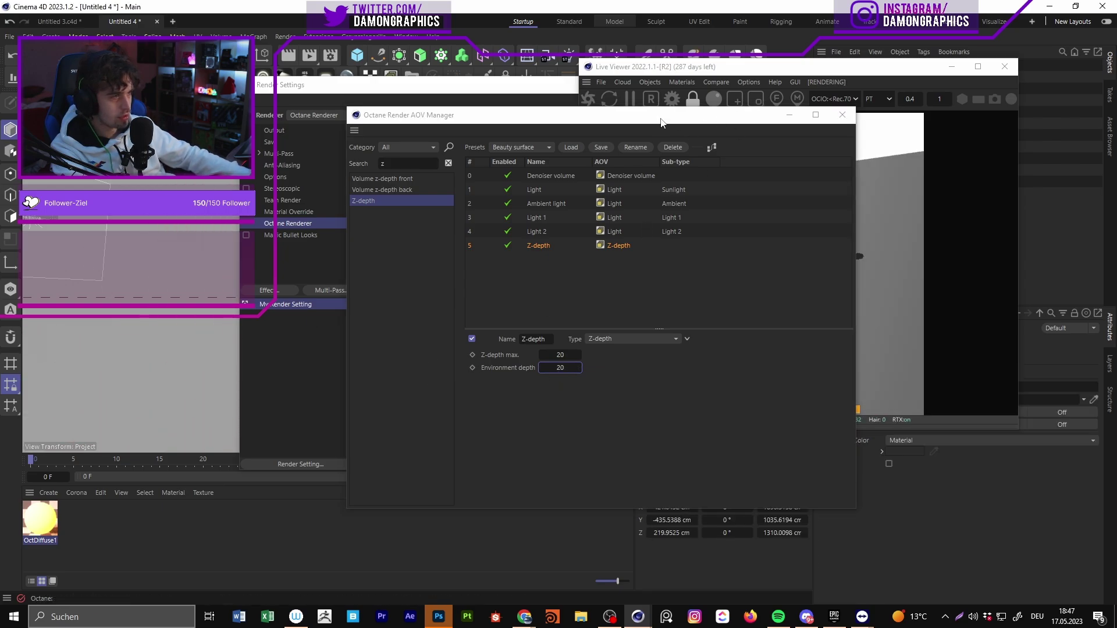
Step: Set the Z-depth AOV's Environment depth to 1
{"action": "left_click_drag", "start_coordinate": [552, 114], "coordinate": [252, 40]}
{"action": "type", "text": "1"}
{"action": "key", "text": "Return"}
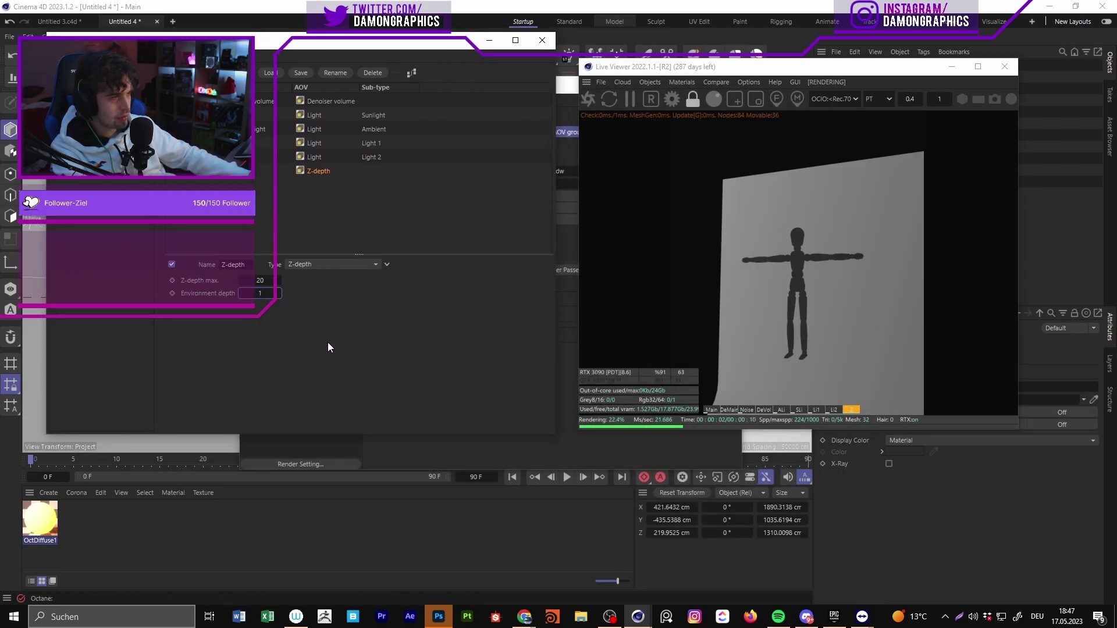
Step: Try several lower Environment depth values for the Z-depth AOV, and end with Environment depth at 20
{"action": "left_click_drag", "start_coordinate": [266, 292], "coordinate": [259, 294]}
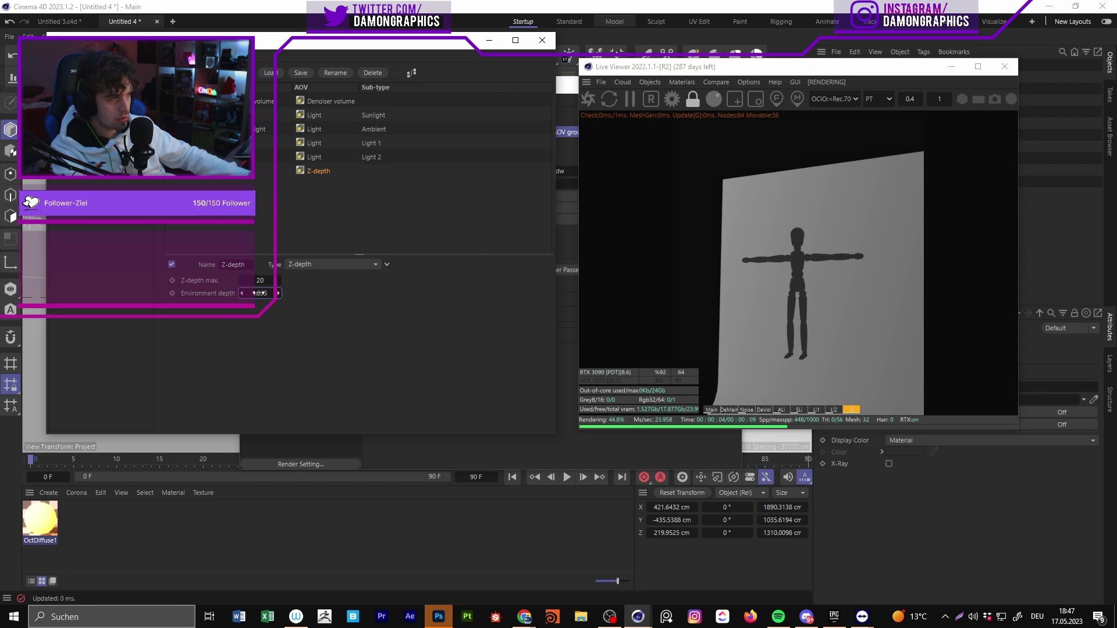
{"action": "double_click", "coordinate": [261, 293]}
{"action": "type", "text": "3"}
{"action": "key", "text": "Return"}
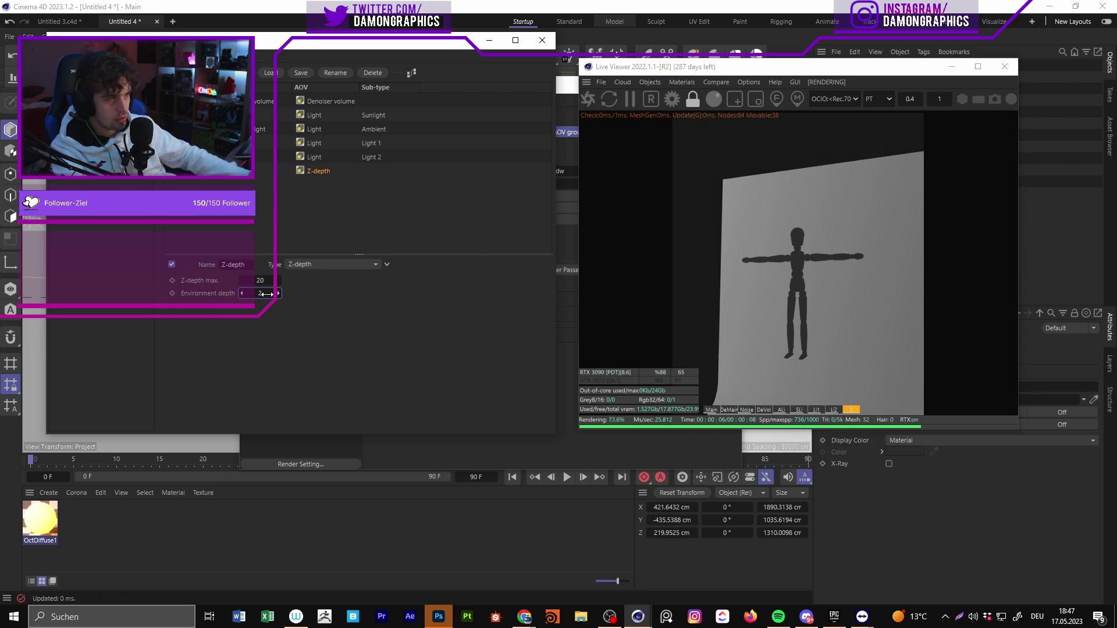
{"action": "double_click", "coordinate": [265, 293]}
{"action": "type", "text": "7"}
{"action": "key", "text": "Return"}
{"action": "type", "text": "20"}
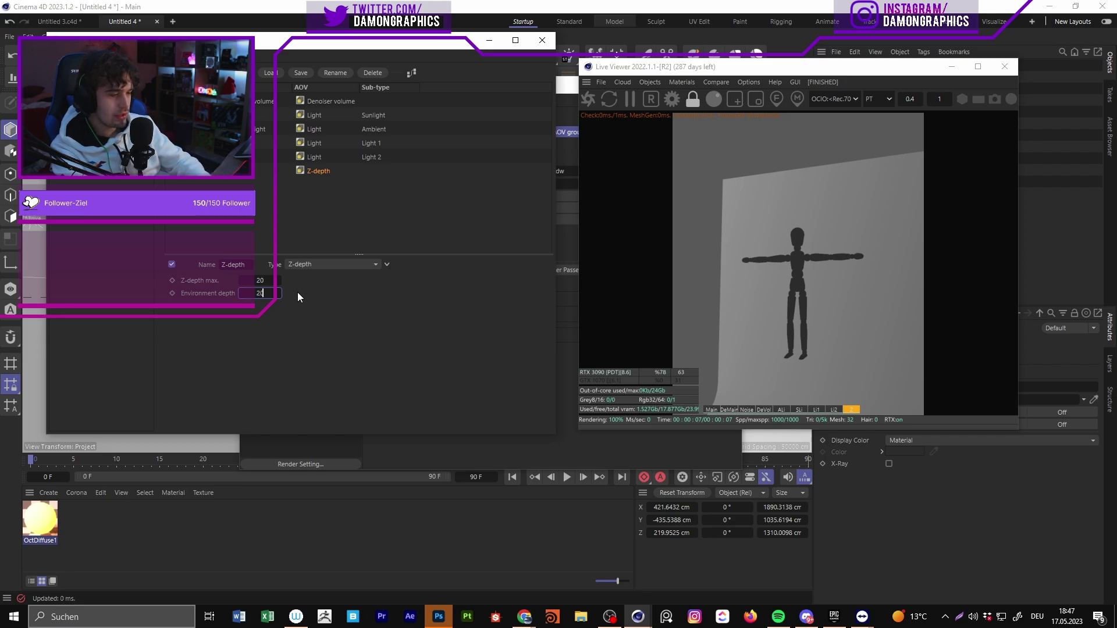
{"action": "key", "text": "Return"}
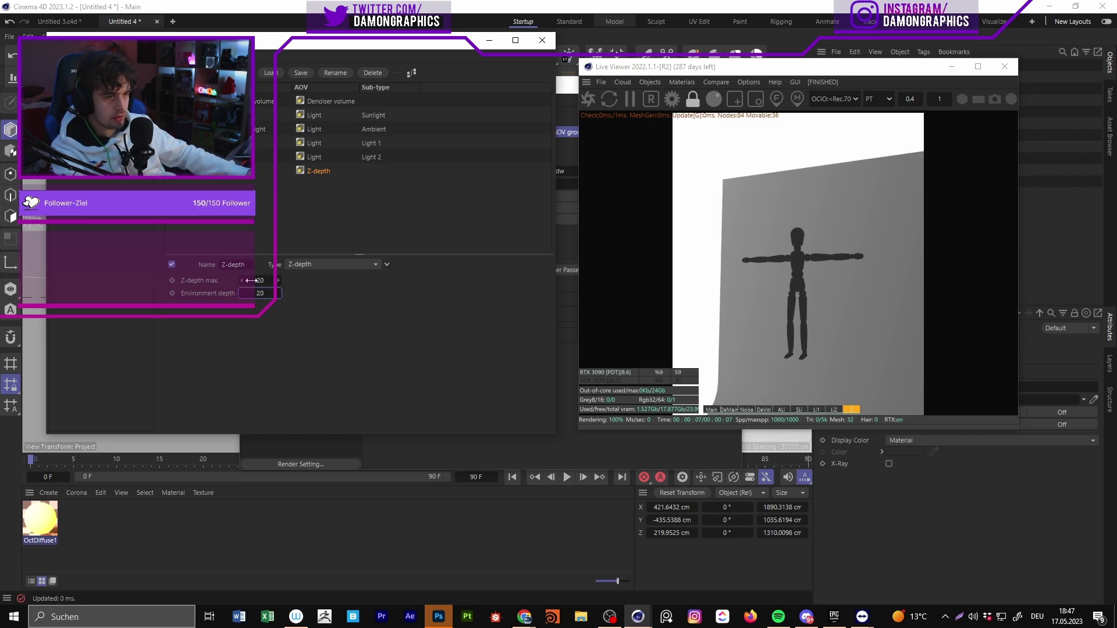
Step: Undo the backdrop plane's last move
{"action": "left_click_drag", "start_coordinate": [373, 40], "coordinate": [543, 153]}
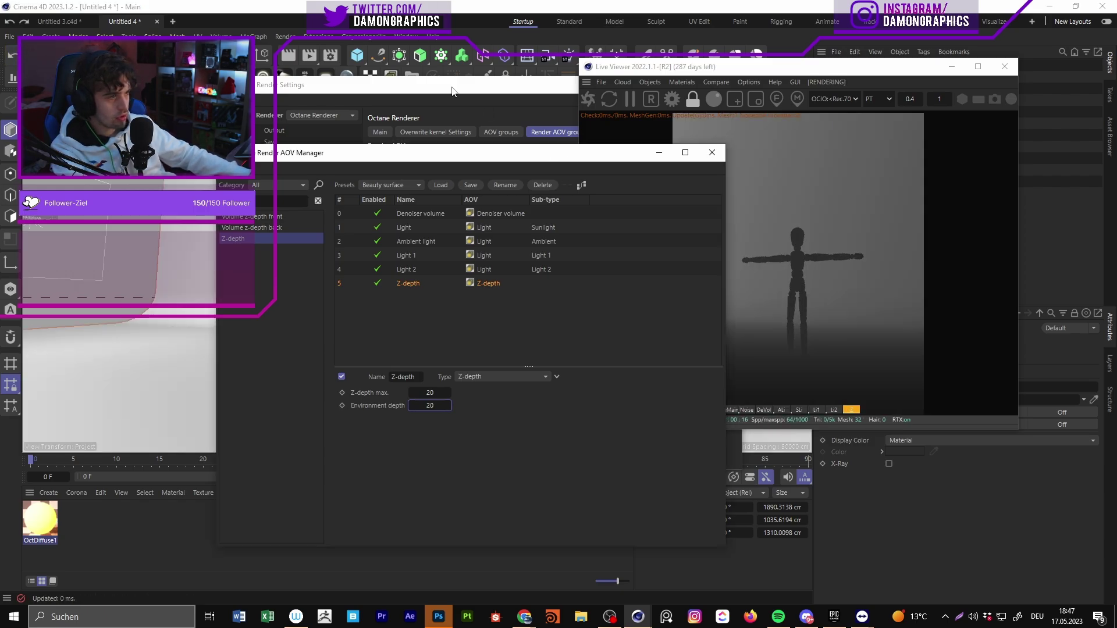
{"action": "left_click_drag", "start_coordinate": [520, 155], "coordinate": [363, 52]}
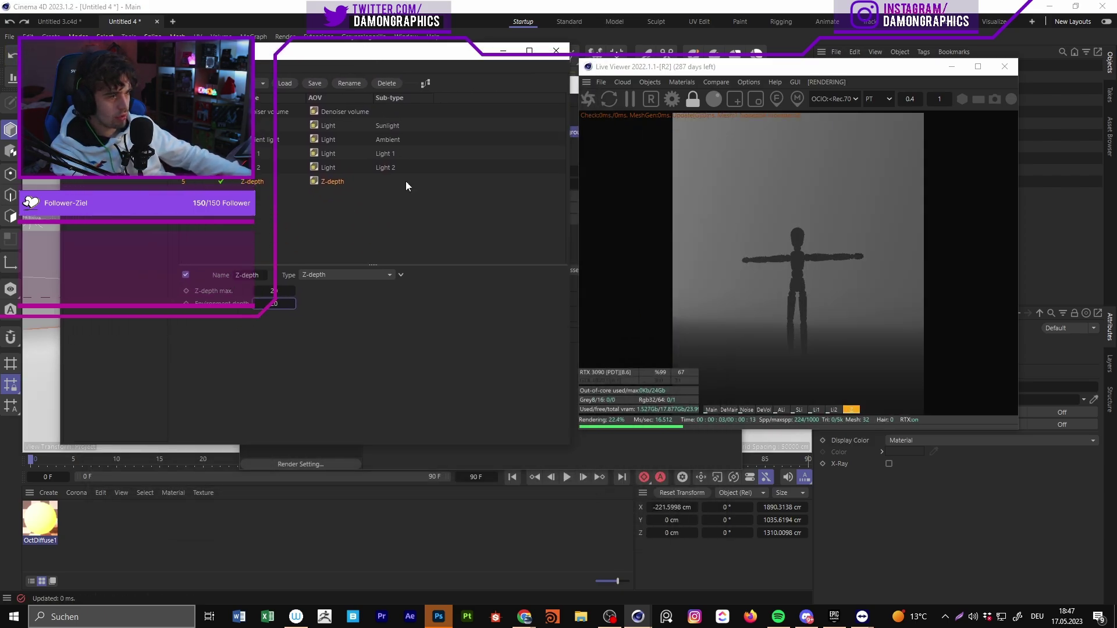
{"action": "left_click", "coordinate": [280, 303]}
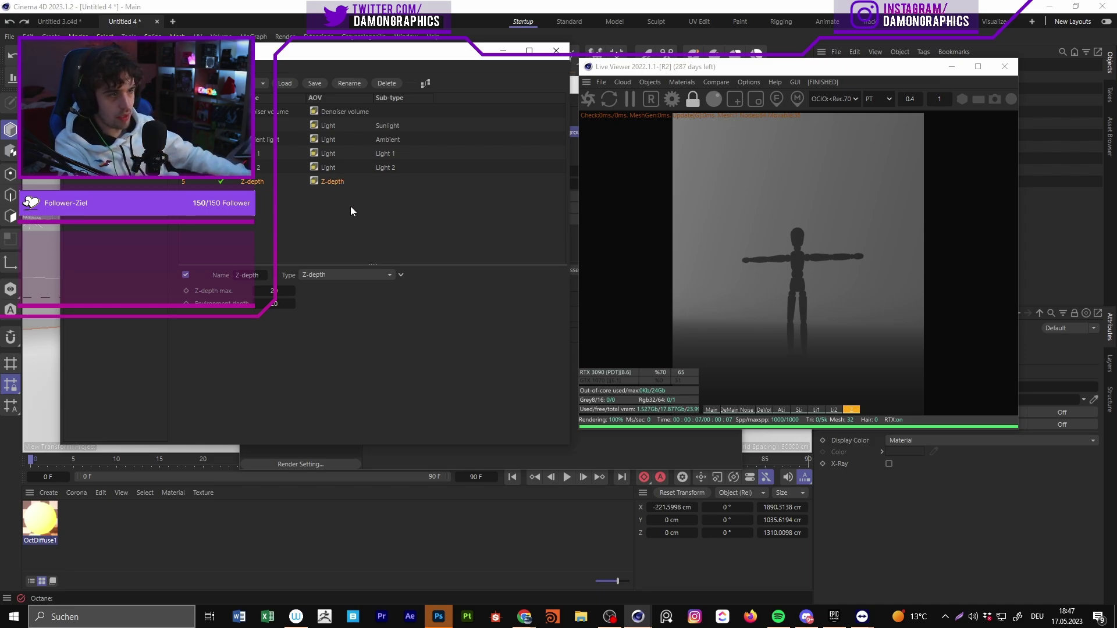
Step: Delete the Z-depth AOV, clear the AOV search filter and look through the full list of AOV types
{"action": "left_click_drag", "start_coordinate": [373, 227], "coordinate": [423, 242]}
{"action": "left_click", "coordinate": [338, 183]}
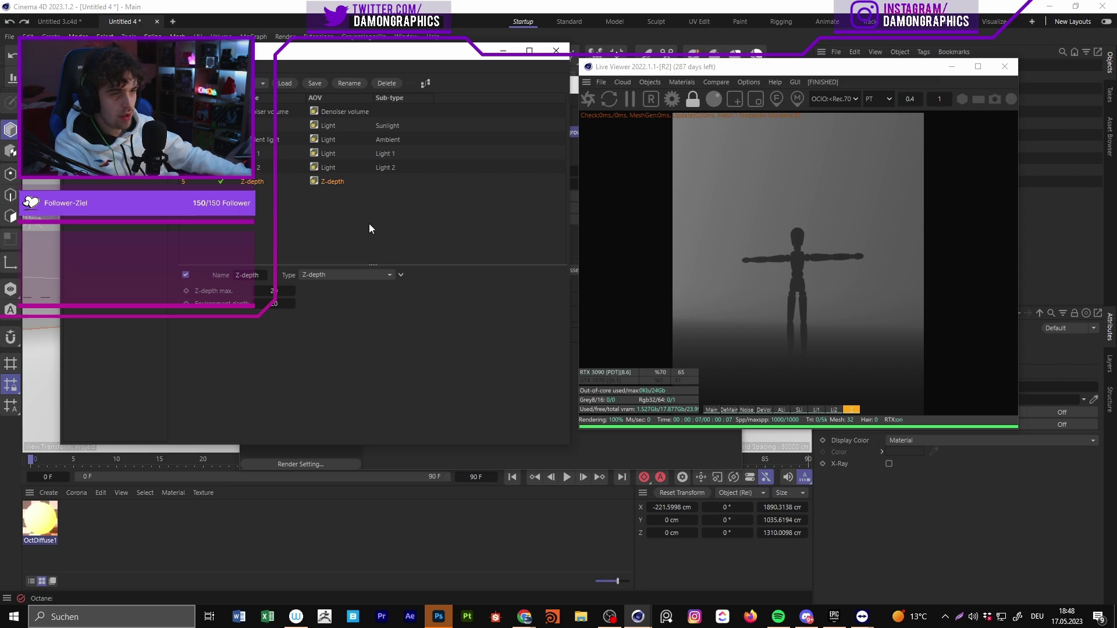
{"action": "key", "text": "Delete"}
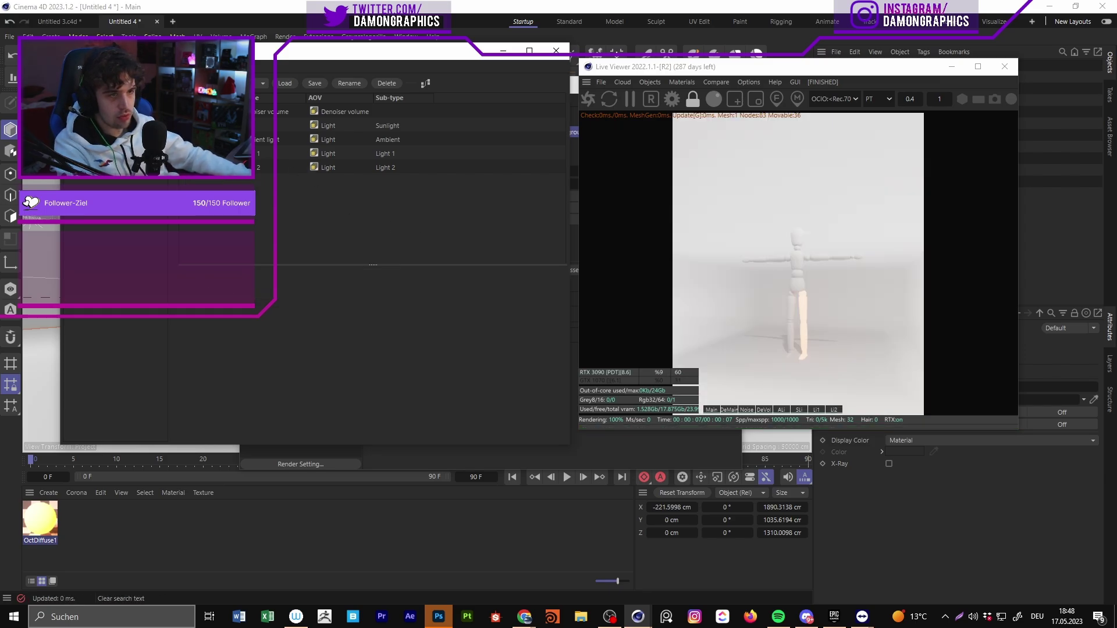
{"action": "left_click", "coordinate": [162, 84]}
{"action": "scroll", "coordinate": [102, 251], "scroll_direction": "down", "scroll_amount": 5}
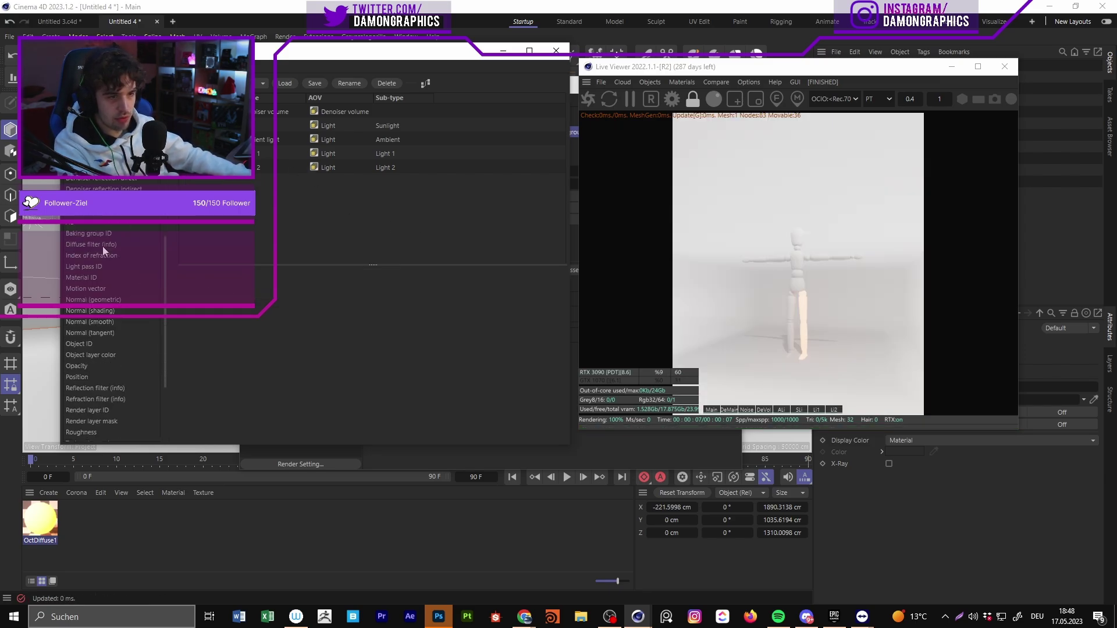
{"action": "scroll", "coordinate": [103, 273], "scroll_direction": "down", "scroll_amount": 3}
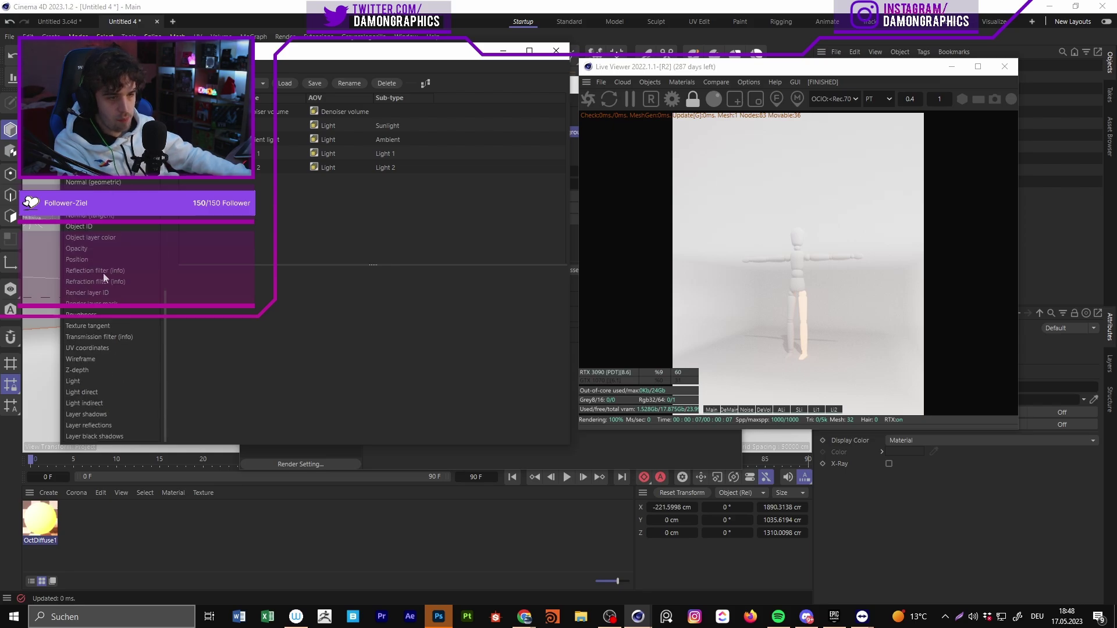
{"action": "scroll", "coordinate": [103, 274], "scroll_direction": "up", "scroll_amount": 6}
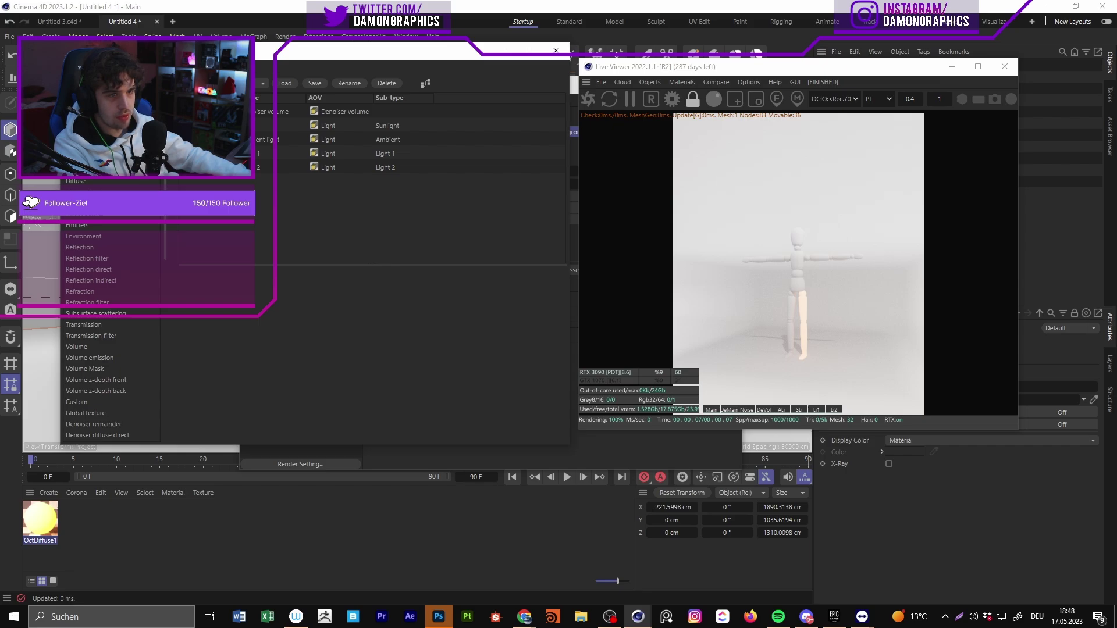
{"action": "left_click_drag", "start_coordinate": [87, 159], "coordinate": [277, 213]}
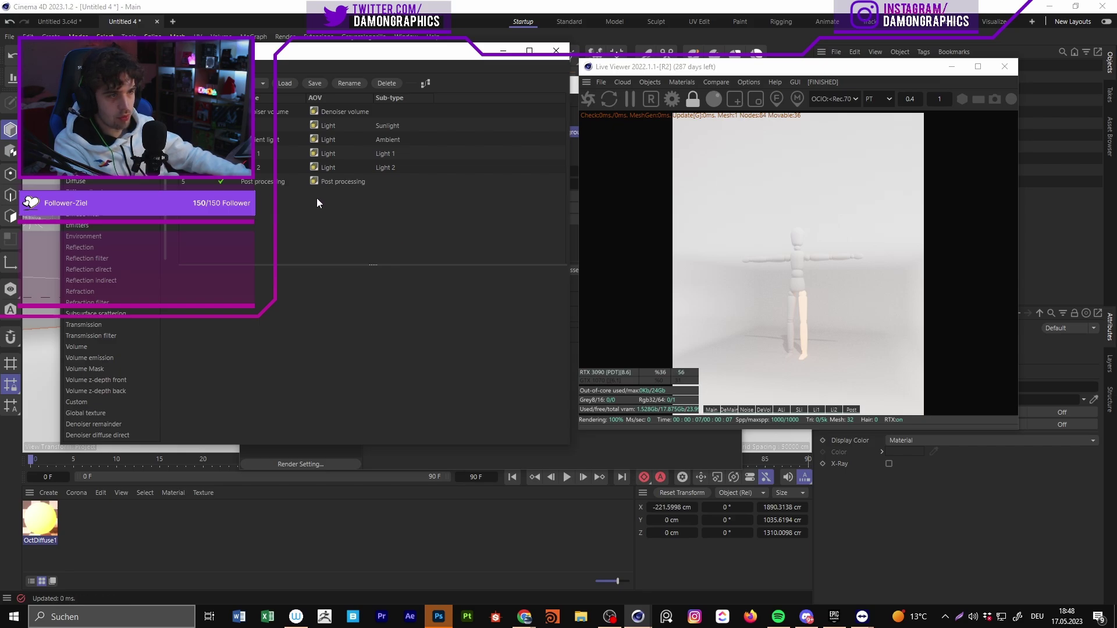
{"action": "left_click", "coordinate": [262, 186]}
{"action": "key", "text": "Delete"}
Step: Add an Octane Camera tag to the Camera object
{"action": "left_click_drag", "start_coordinate": [771, 72], "coordinate": [380, 86]}
{"action": "right_click", "coordinate": [844, 124]}
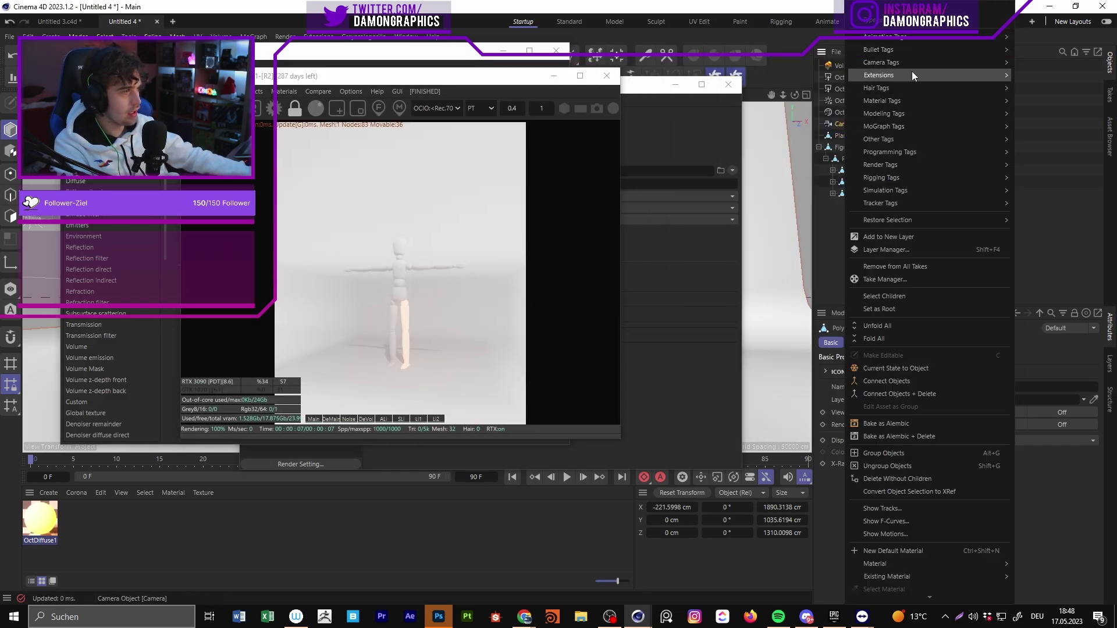
{"action": "mouse_move", "coordinate": [912, 71]}
{"action": "mouse_move", "coordinate": [1035, 79]}
{"action": "left_click", "coordinate": [978, 138]}
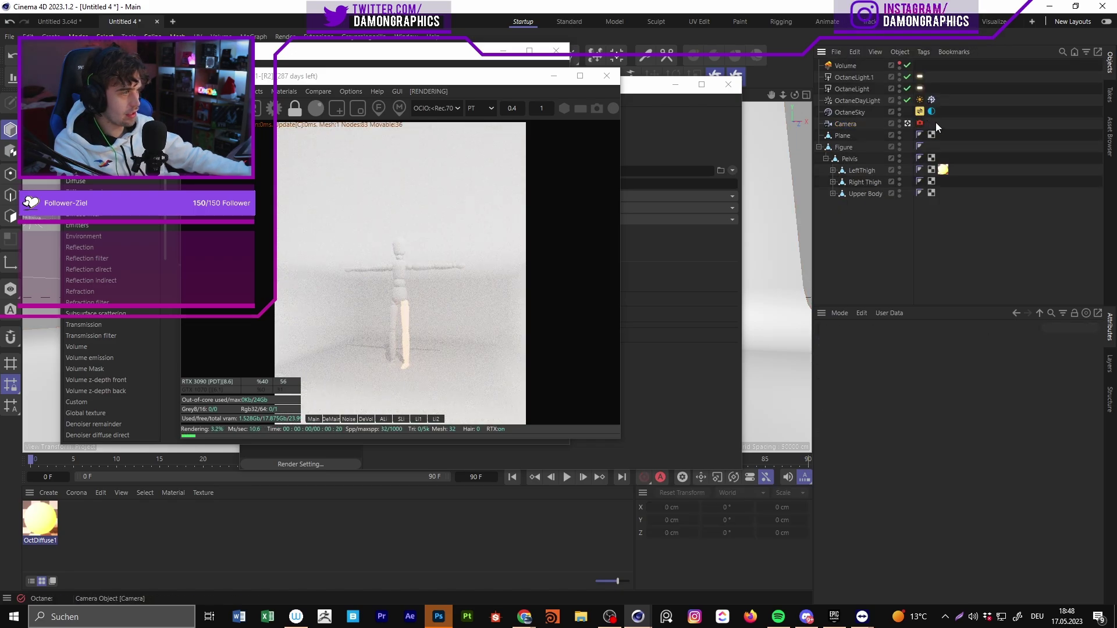
Step: Enable post processing in the Octane Camera tag and raise Bloom power to about 492
{"action": "left_click", "coordinate": [919, 123]}
{"action": "left_click", "coordinate": [857, 382]}
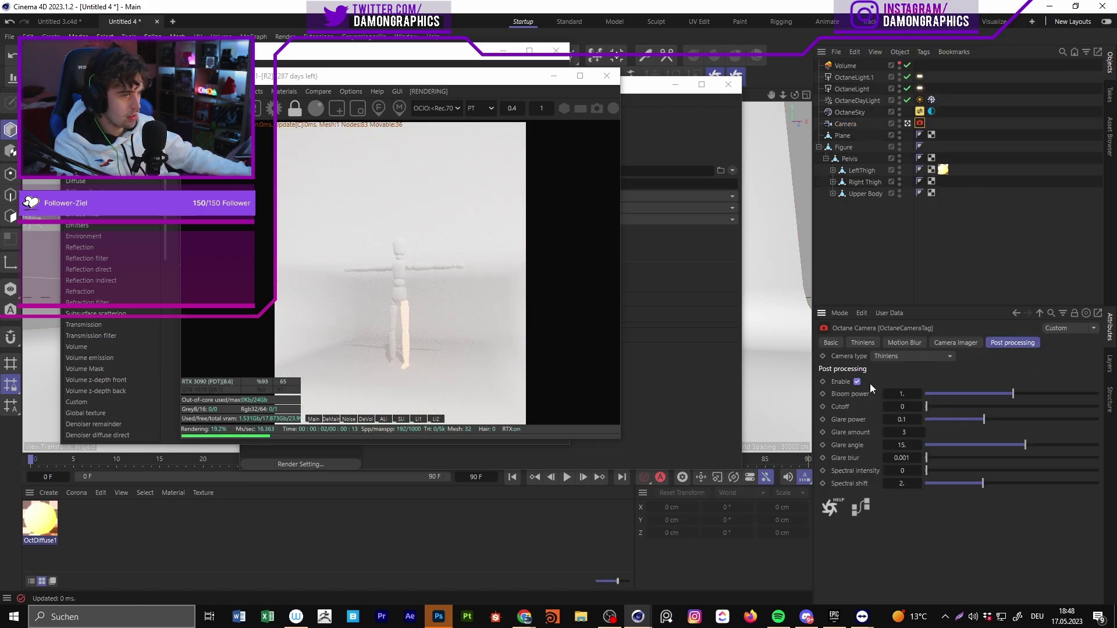
{"action": "left_click_drag", "start_coordinate": [1024, 396], "coordinate": [1091, 394]}
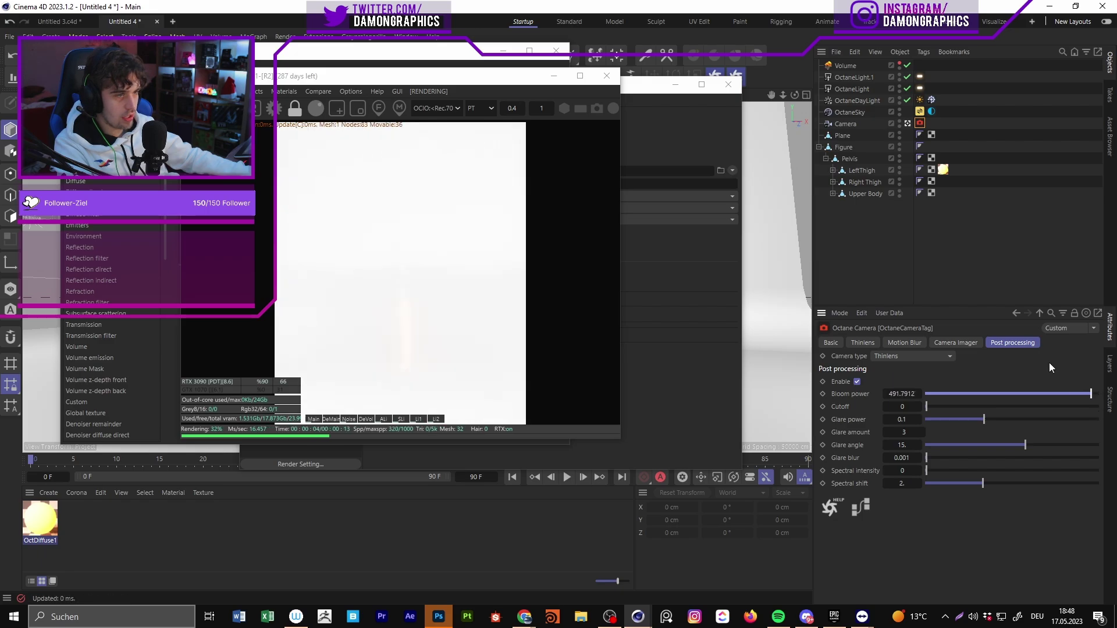
Step: Add a Post processing render AOV and compare its pass with the main render in the Live Viewer
{"action": "left_click_drag", "start_coordinate": [496, 79], "coordinate": [896, 100]}
{"action": "double_click", "coordinate": [81, 159]}
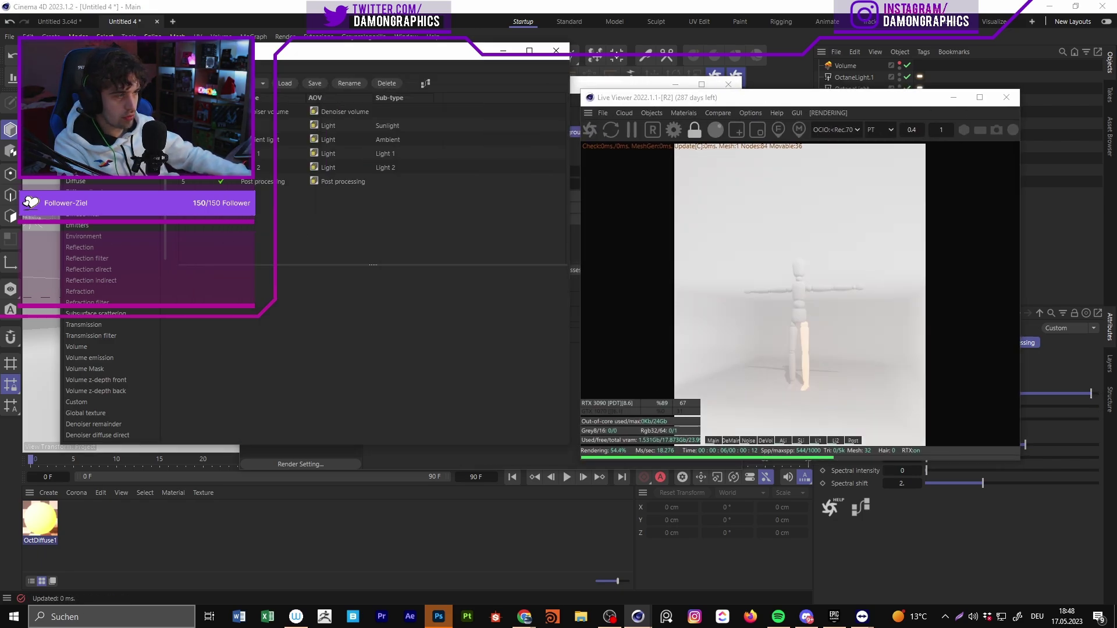
{"action": "left_click", "coordinate": [849, 442]}
{"action": "left_click", "coordinate": [712, 443]}
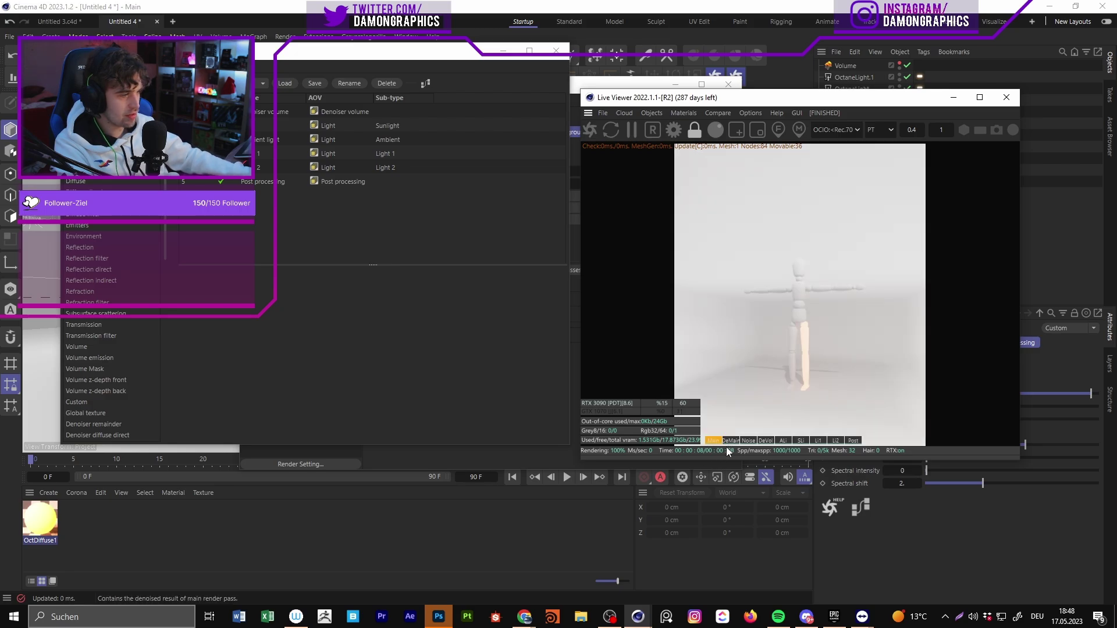
{"action": "left_click", "coordinate": [853, 442]}
{"action": "left_click", "coordinate": [717, 441]}
{"action": "left_click_drag", "start_coordinate": [805, 99], "coordinate": [580, 95]}
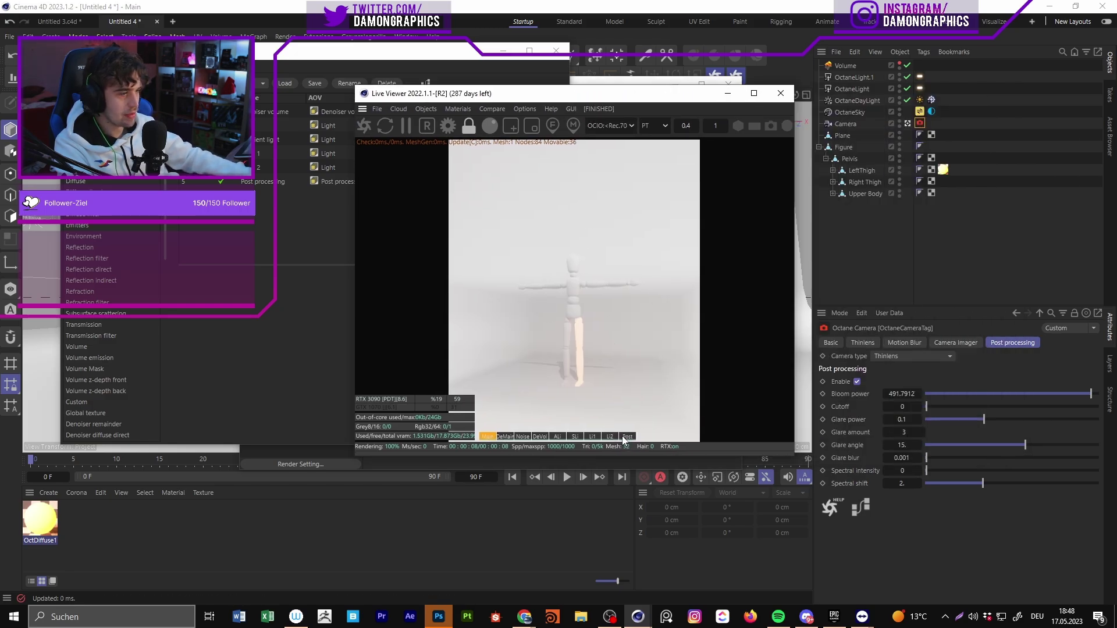
{"action": "left_click", "coordinate": [627, 436]}
Step: Set the camera tag's Bloom power to about 4.33 and compare the post processing pass with the main pass
{"action": "mouse_move", "coordinate": [1058, 394]}
{"action": "left_mouse_down"}
{"action": "mouse_move", "coordinate": [1028, 391]}
{"action": "mouse_move", "coordinate": [1037, 394]}
{"action": "left_mouse_up"}
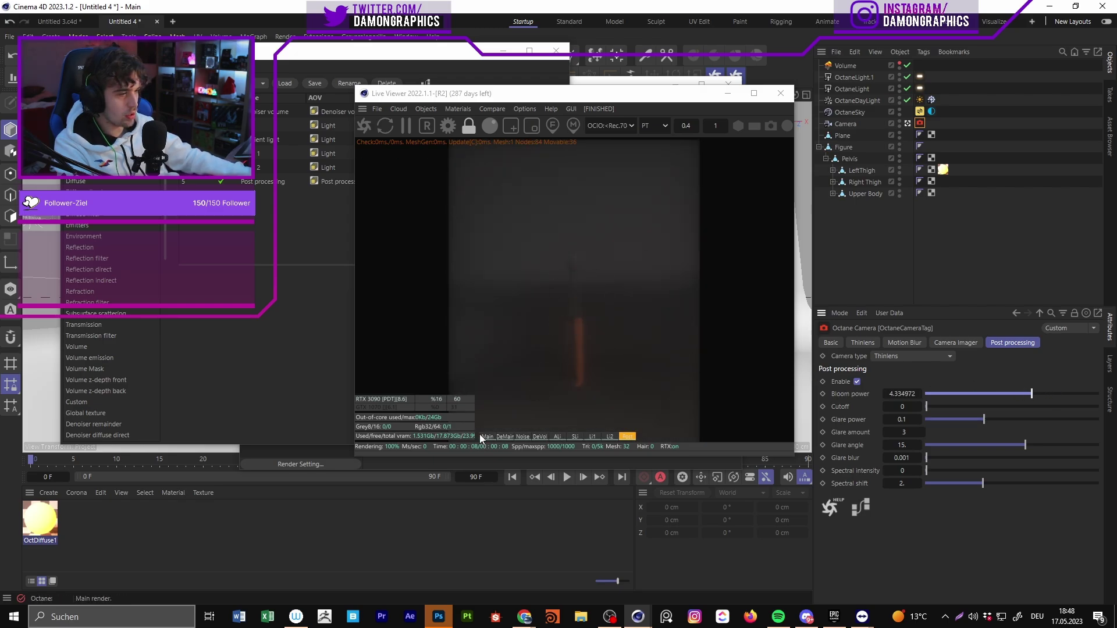
{"action": "left_click", "coordinate": [486, 436]}
{"action": "left_click", "coordinate": [631, 437]}
{"action": "left_click", "coordinate": [493, 437]}
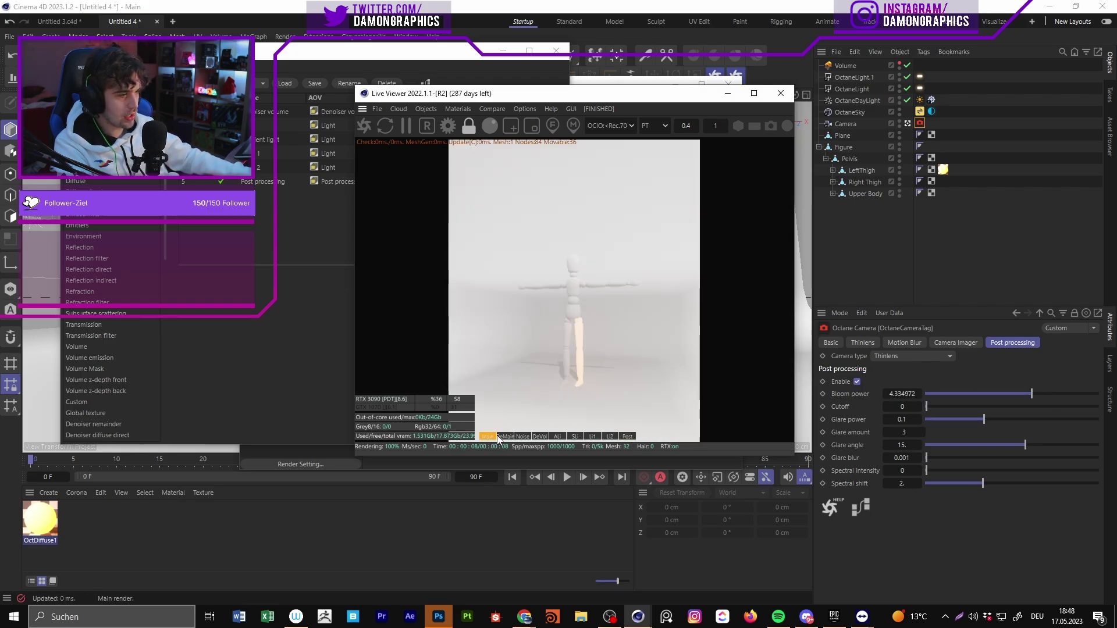
Step: Close the Render AOV Manager and the Render Settings
{"action": "left_click_drag", "start_coordinate": [553, 94], "coordinate": [609, 102]}
{"action": "left_click", "coordinate": [557, 50]}
{"action": "left_click", "coordinate": [729, 82]}
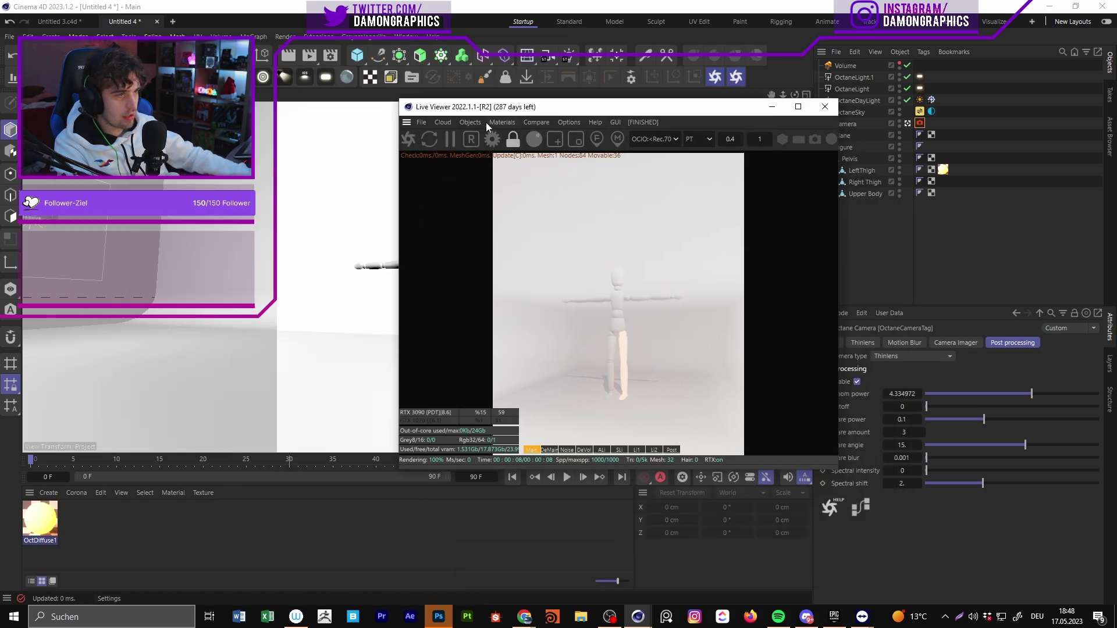
Step: Create an Octane glossy material and apply it to the backdrop plane
{"action": "left_click", "coordinate": [483, 124]}
{"action": "left_click", "coordinate": [481, 122]}
{"action": "left_click", "coordinate": [480, 122]}
{"action": "mouse_move", "coordinate": [497, 124]}
{"action": "mouse_move", "coordinate": [529, 181]}
{"action": "left_click", "coordinate": [625, 198]}
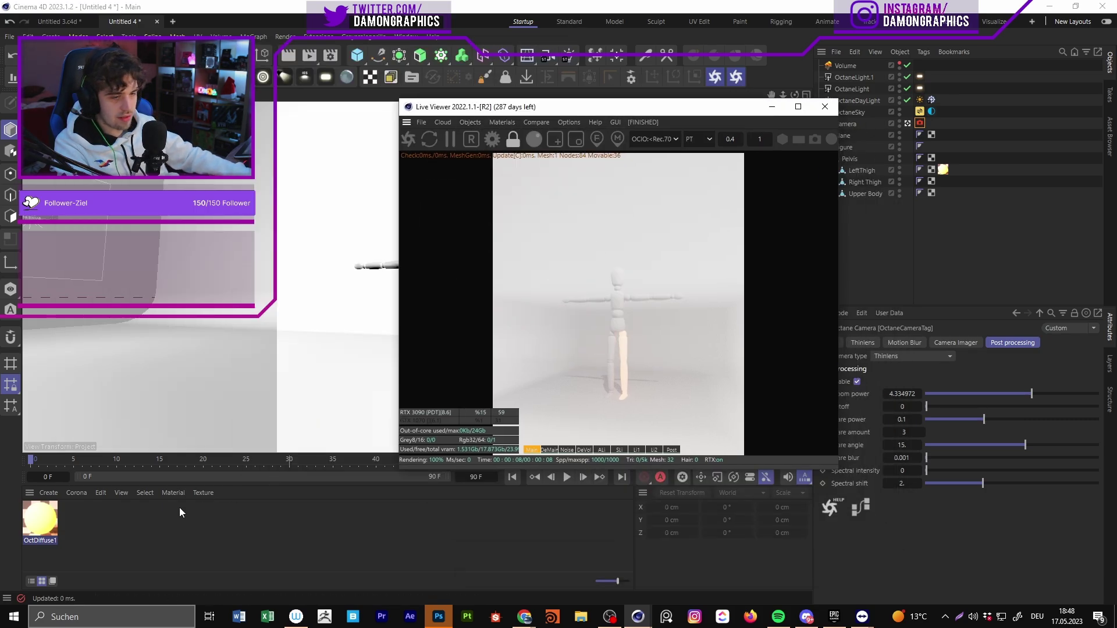
Step: Give the glossy material a near-black diffuse color of about 0.009 per channel and a roughness of about 0.27
{"action": "double_click", "coordinate": [34, 522]}
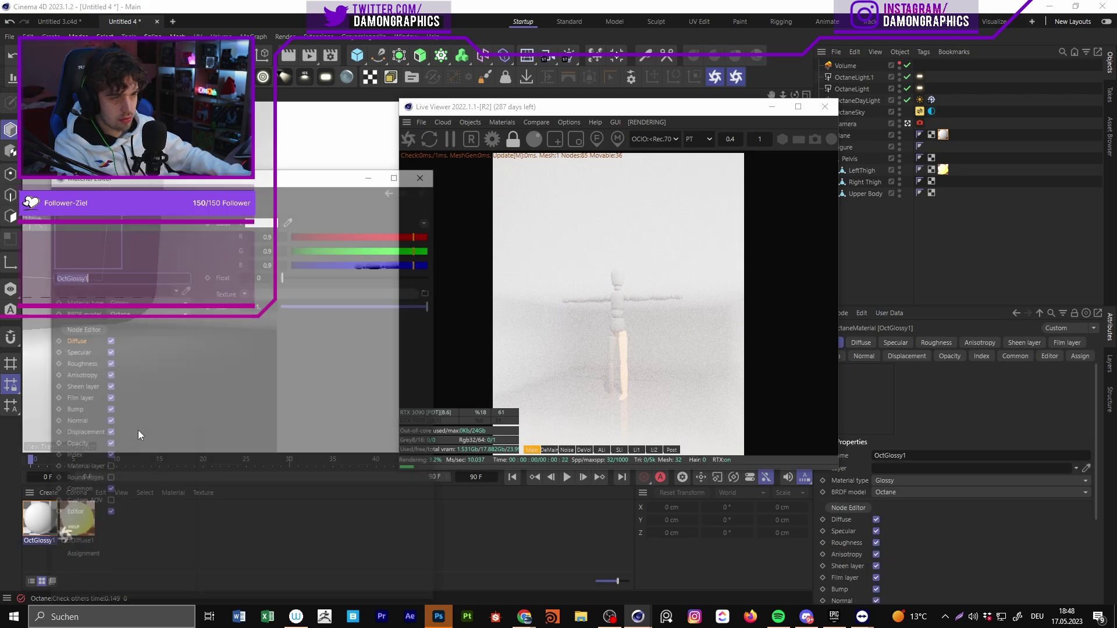
{"action": "left_click", "coordinate": [78, 364]}
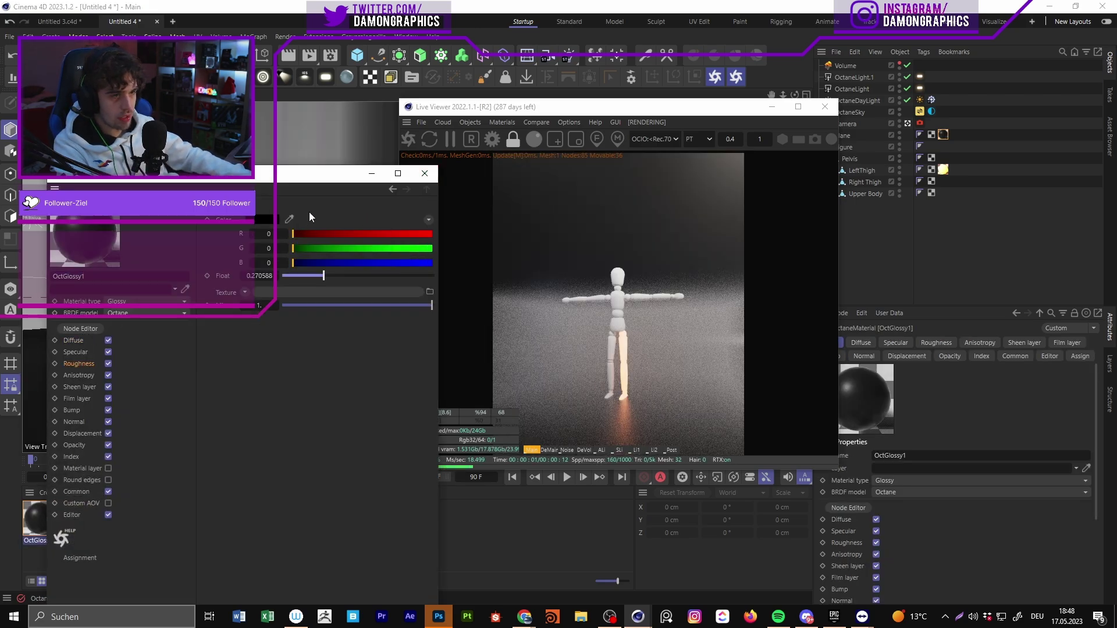
{"action": "left_click", "coordinate": [265, 220]}
{"action": "left_click", "coordinate": [229, 298]}
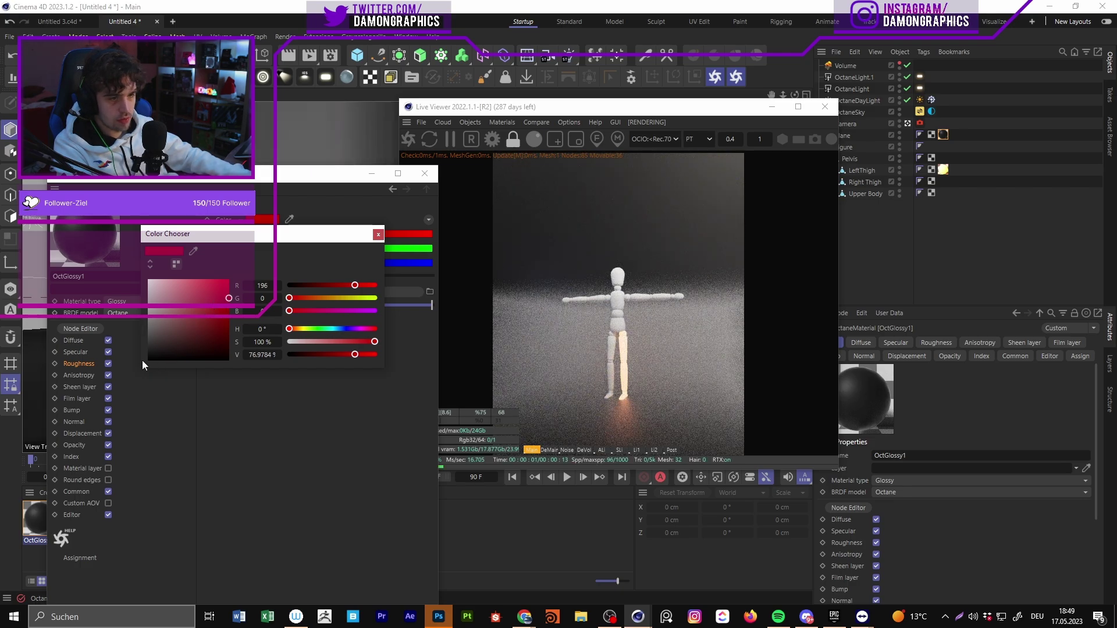
{"action": "key", "text": "ctrl+z"}
{"action": "key", "text": "ctrl+z"}
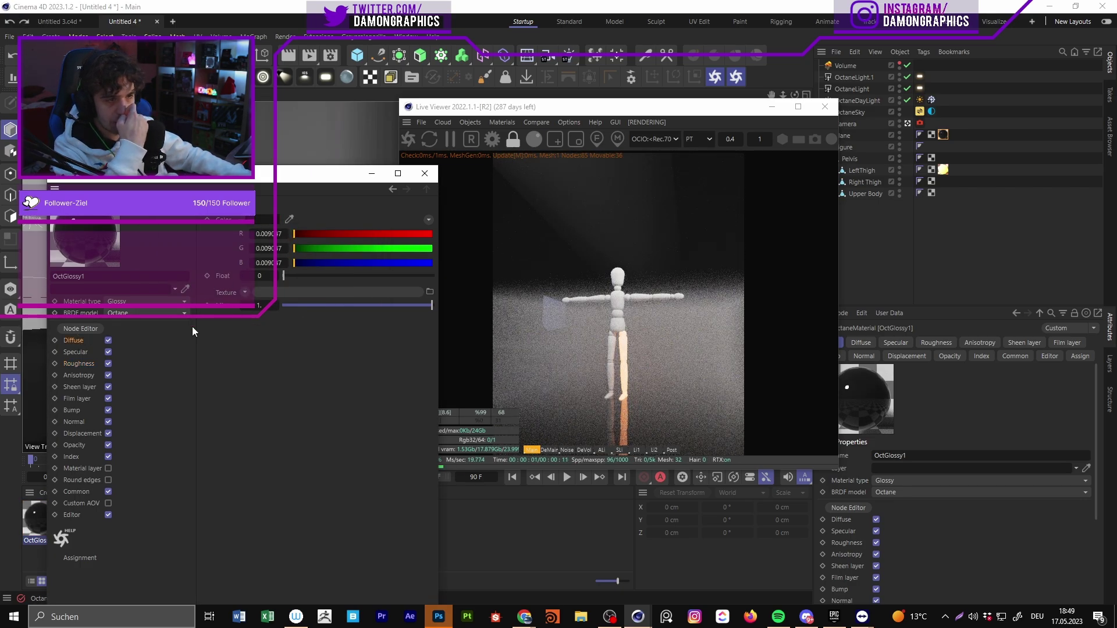
Step: Set the glossy material's diffuse color to dark red, R about 0.034, G 0 and B 0, and close its editor
{"action": "left_click", "coordinate": [77, 341]}
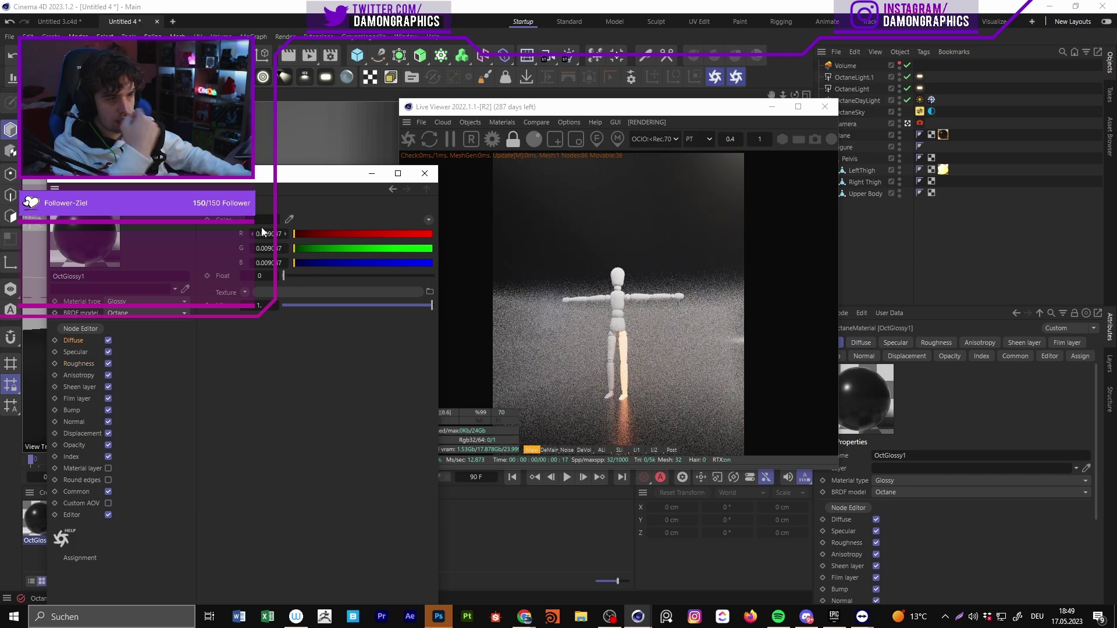
{"action": "left_click", "coordinate": [260, 219]}
{"action": "left_click", "coordinate": [228, 342]}
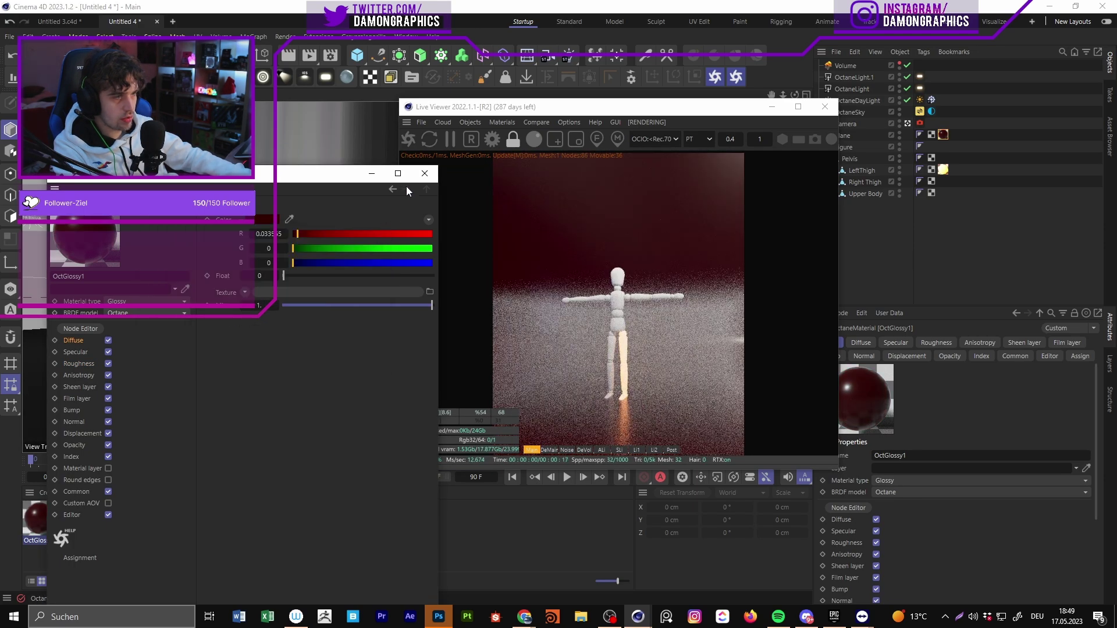
{"action": "left_click", "coordinate": [425, 173]}
Step: Add an Octane Object tag to the backdrop plane
{"action": "left_click_drag", "start_coordinate": [694, 118], "coordinate": [460, 89]}
{"action": "right_click", "coordinate": [838, 135]}
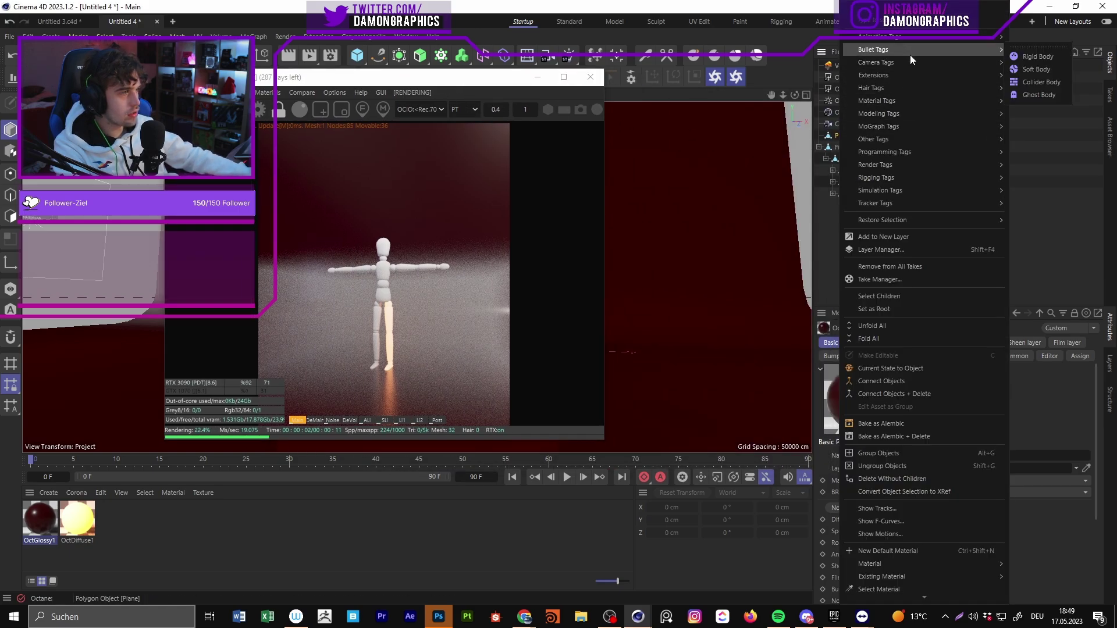
{"action": "mouse_move", "coordinate": [908, 75]}
{"action": "mouse_move", "coordinate": [1035, 77]}
{"action": "left_click", "coordinate": [961, 124]}
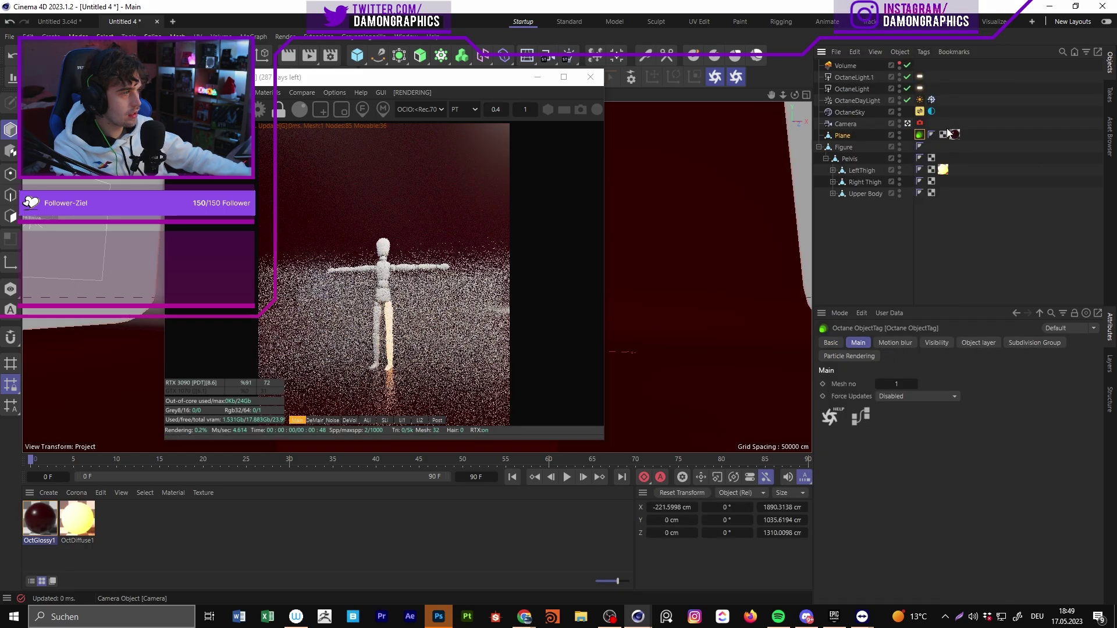
Step: In the plane's Octane Object tag, set the object layer's Layer ID to 3 and Bake ID to 3
{"action": "left_click", "coordinate": [937, 344]}
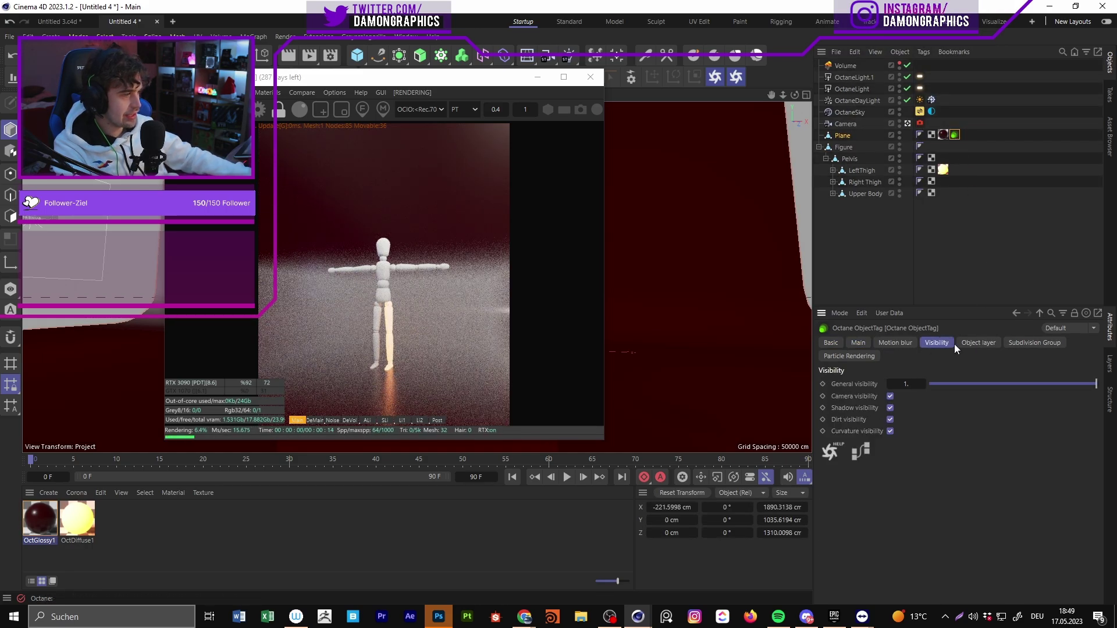
{"action": "left_click", "coordinate": [979, 344]}
{"action": "double_click", "coordinate": [889, 397]}
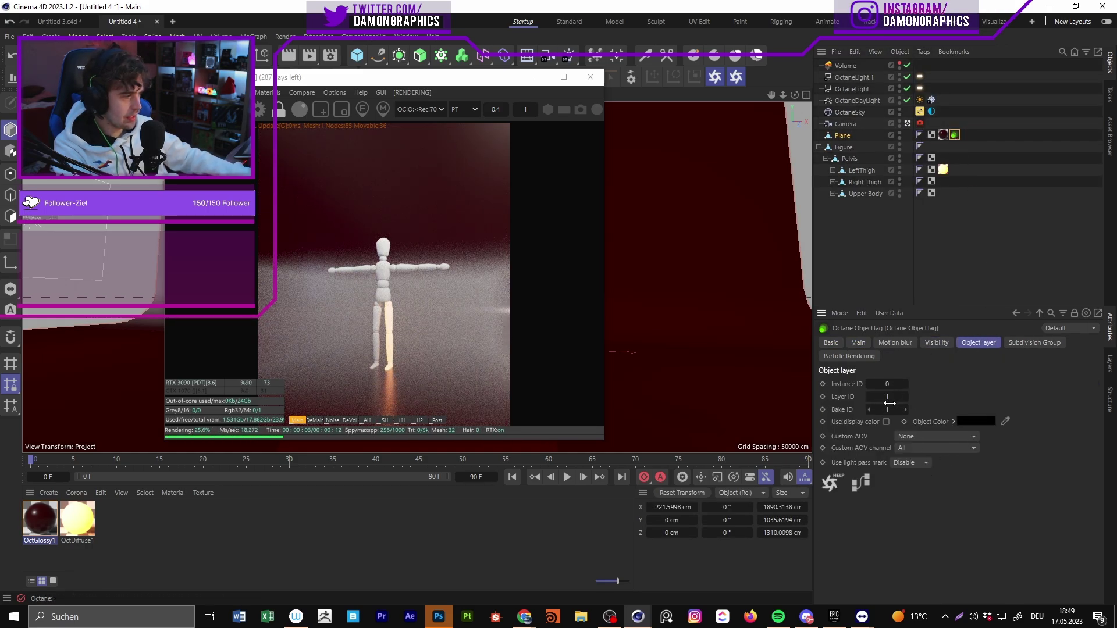
{"action": "type", "text": "3"}
{"action": "key", "text": "Return"}
{"action": "double_click", "coordinate": [889, 410]}
{"action": "type", "text": "3"}
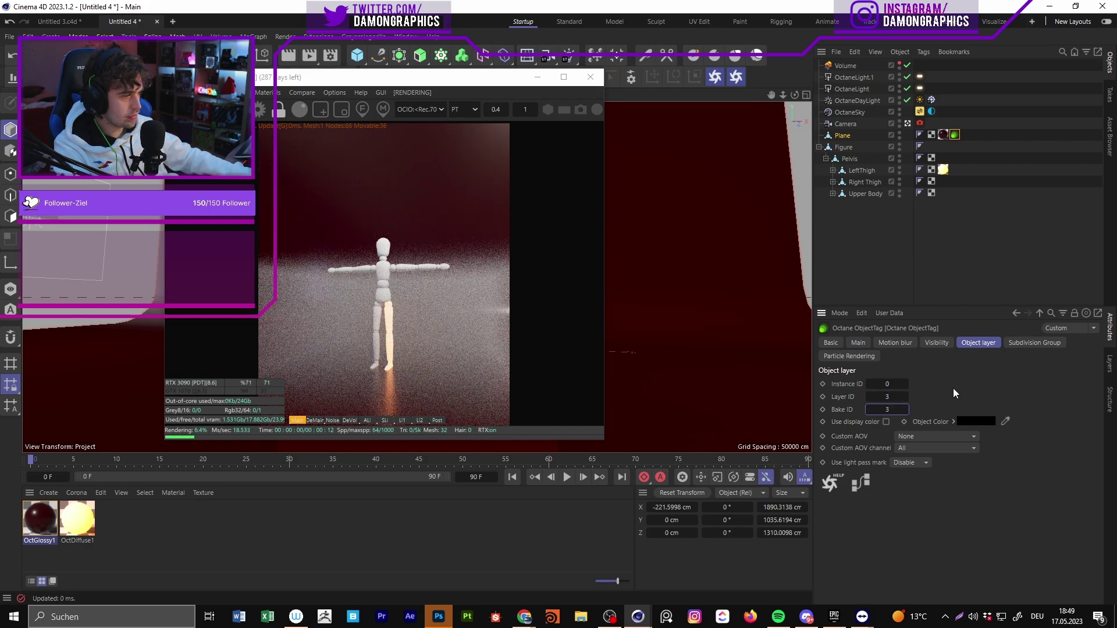
Step: Search the Octane render AOV manager for "Render", add a Render layer ID AOV, and close the manager
{"action": "key", "text": "Return"}
{"action": "left_click", "coordinate": [331, 55]}
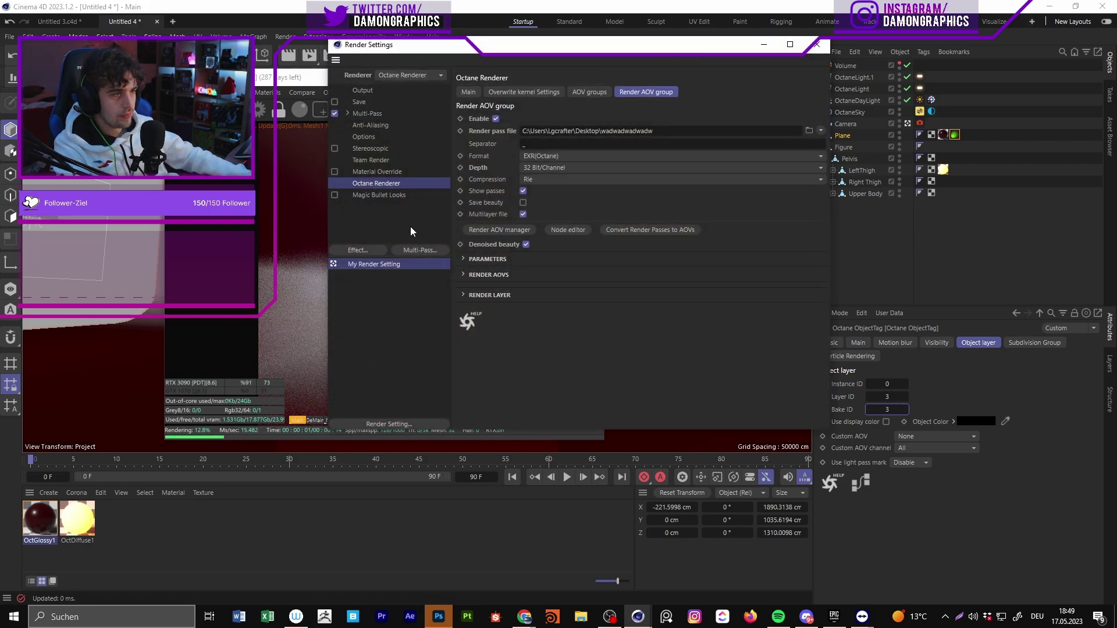
{"action": "left_click", "coordinate": [489, 230]}
{"action": "left_click", "coordinate": [616, 243]}
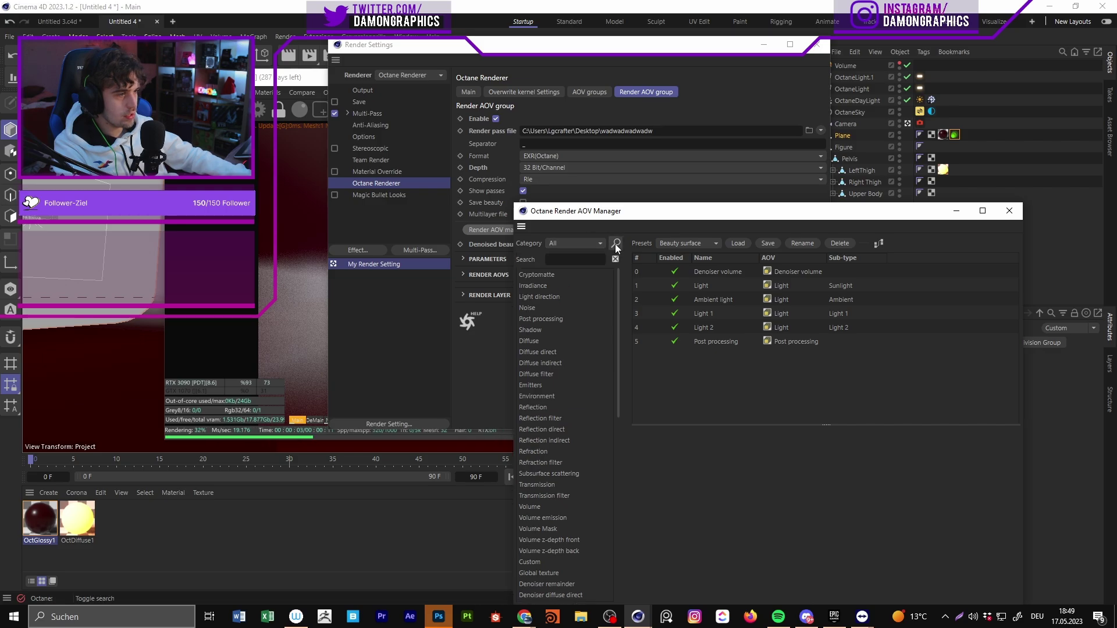
{"action": "left_click", "coordinate": [576, 260]}
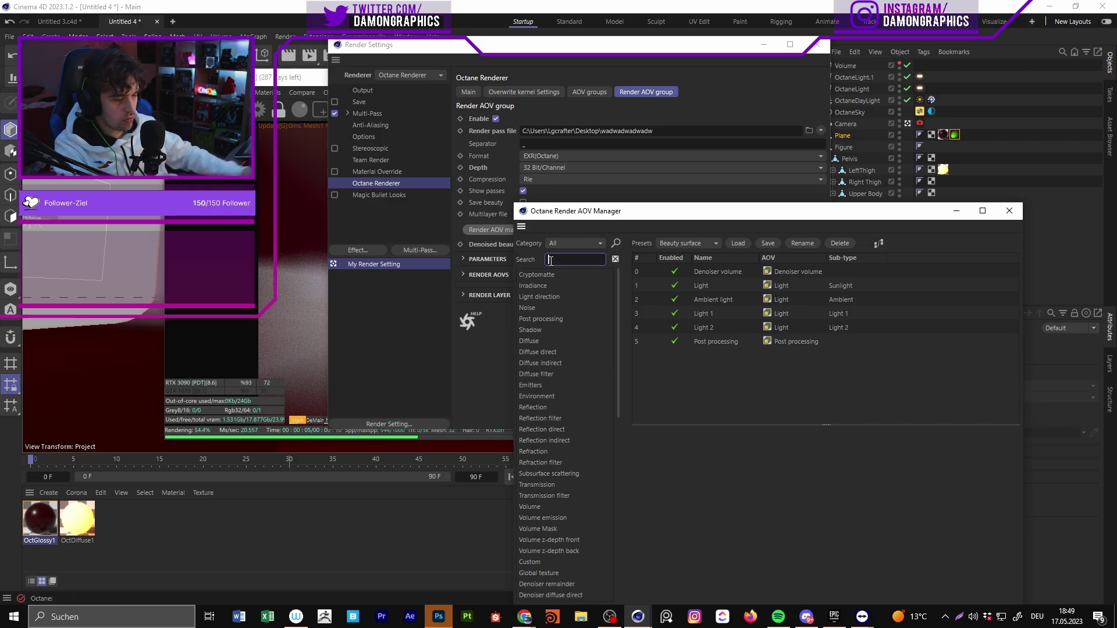
{"action": "type", "text": "Render"}
{"action": "double_click", "coordinate": [574, 276]}
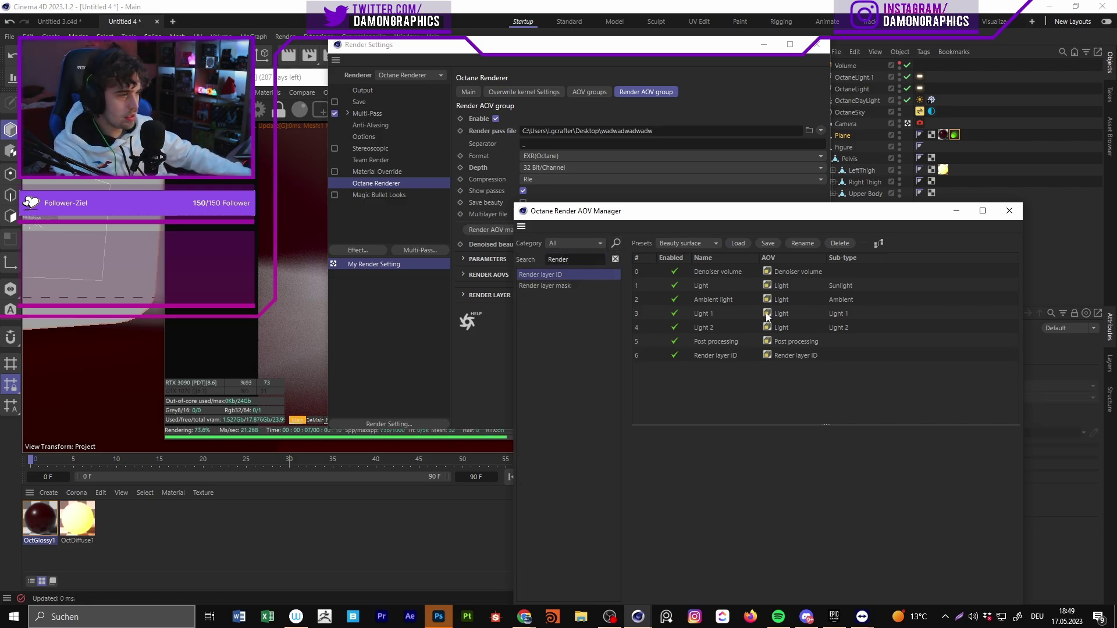
{"action": "left_click", "coordinate": [808, 355]}
{"action": "left_click_drag", "start_coordinate": [855, 215], "coordinate": [373, 171]}
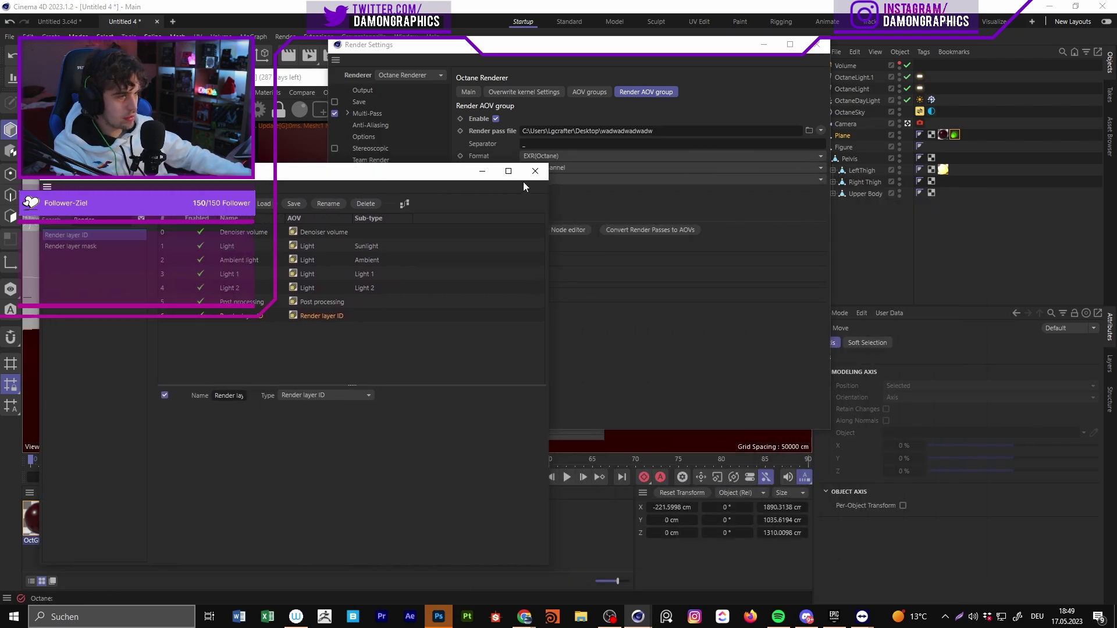
{"action": "left_click", "coordinate": [534, 169]}
Step: Check the render layer ID pass in the Live Viewer, return to the main pass and close the render settings
{"action": "left_click_drag", "start_coordinate": [559, 44], "coordinate": [778, 40]}
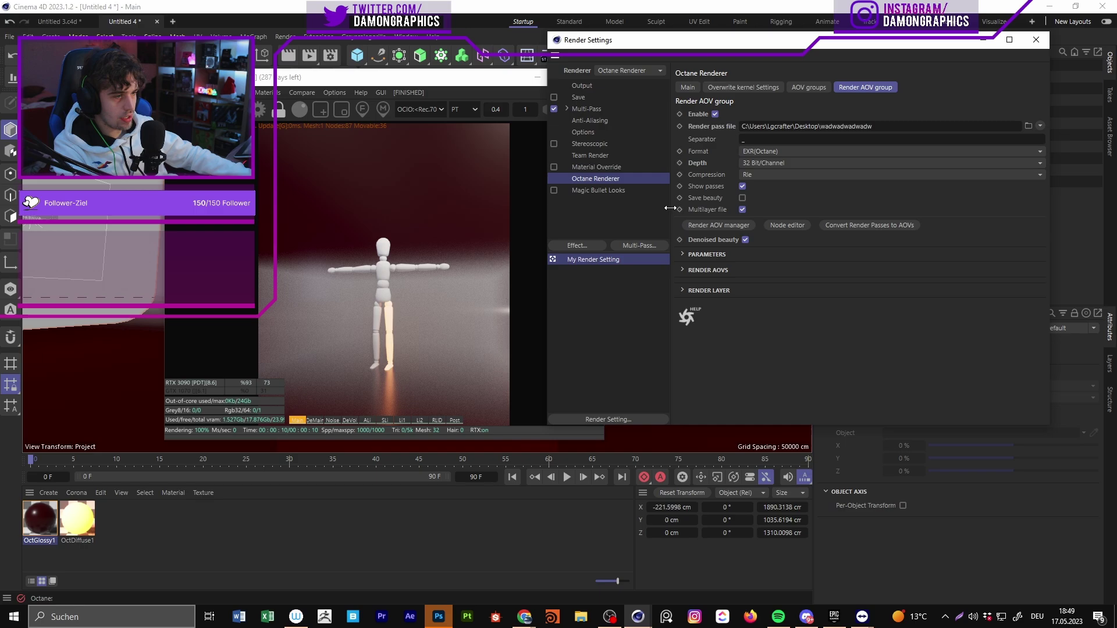
{"action": "left_click", "coordinate": [438, 420]}
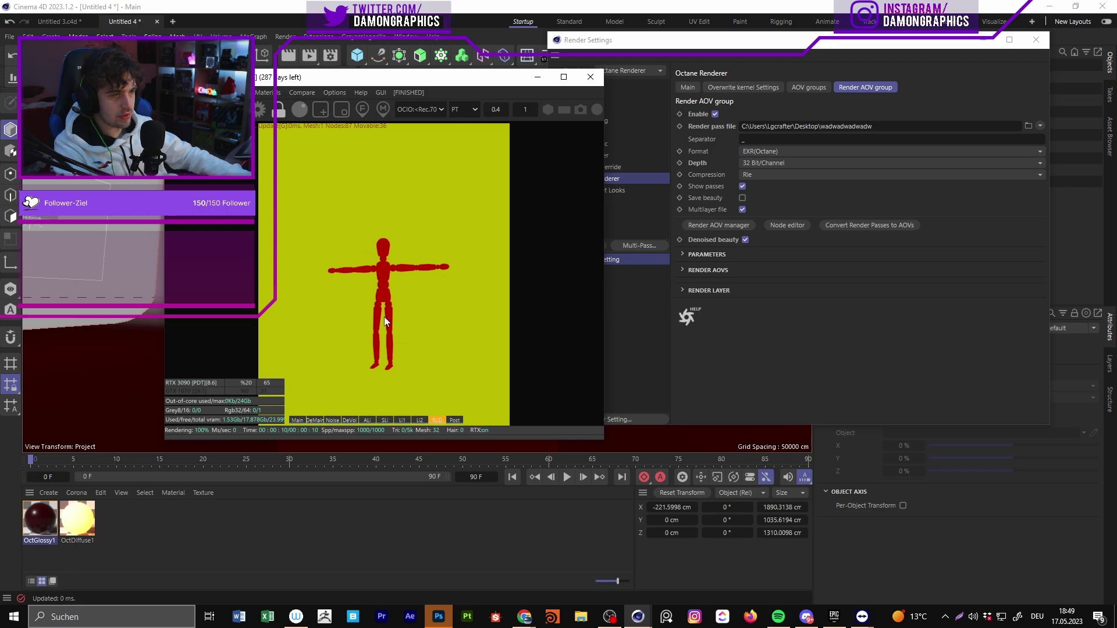
{"action": "left_click", "coordinate": [298, 421]}
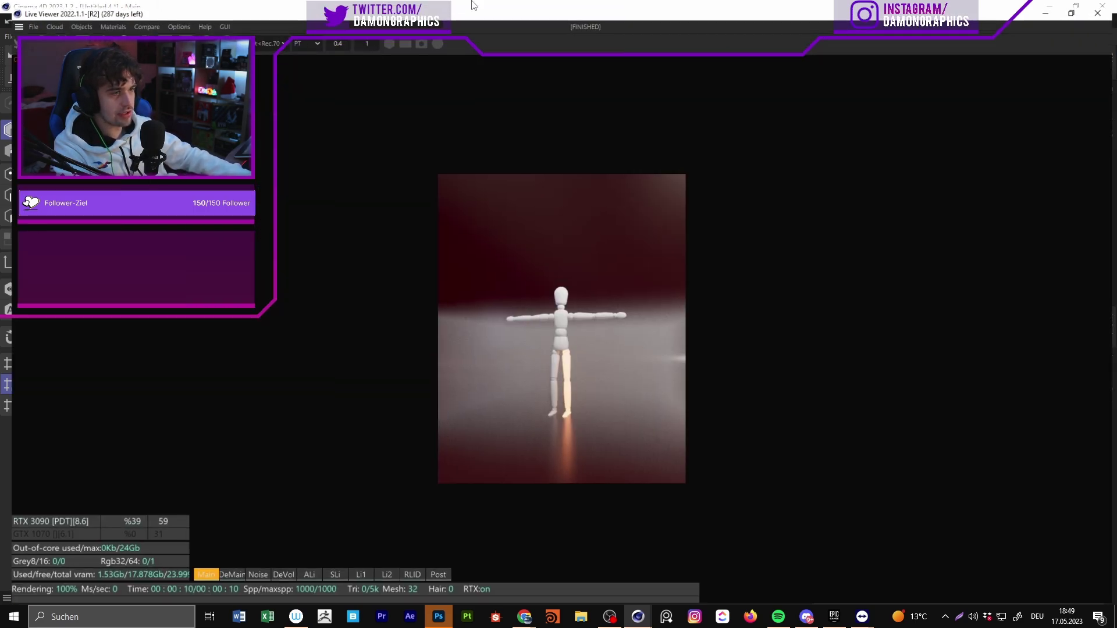
{"action": "left_click_drag", "start_coordinate": [465, 77], "coordinate": [649, 4]}
{"action": "double_click", "coordinate": [649, 5]}
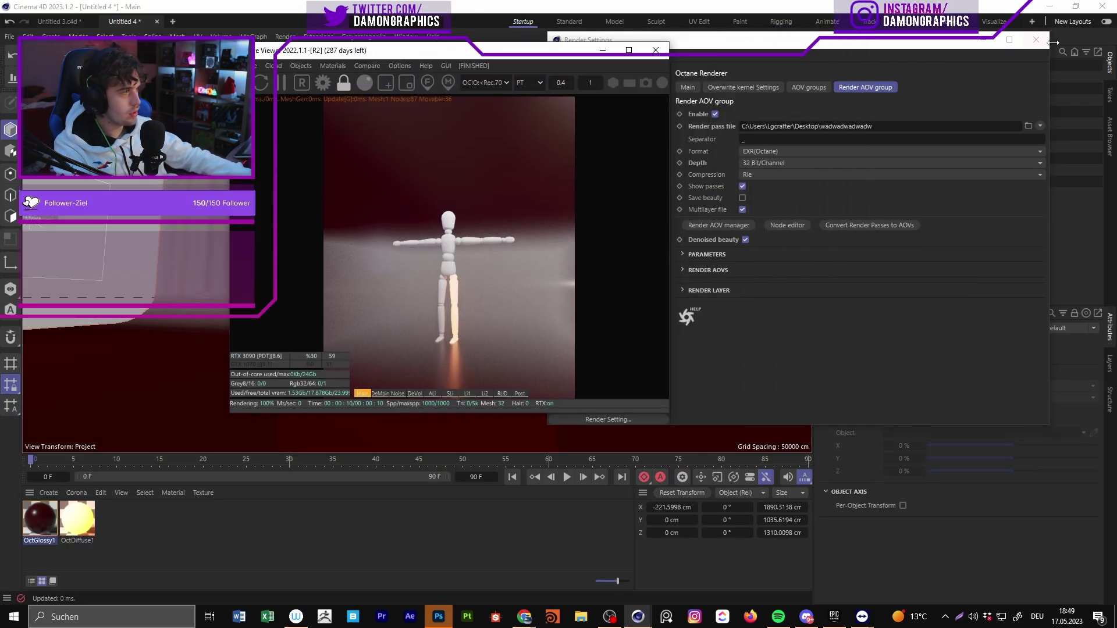
{"action": "left_click_drag", "start_coordinate": [508, 50], "coordinate": [561, 132]}
{"action": "left_click", "coordinate": [333, 57]}
{"action": "left_click", "coordinate": [822, 47]}
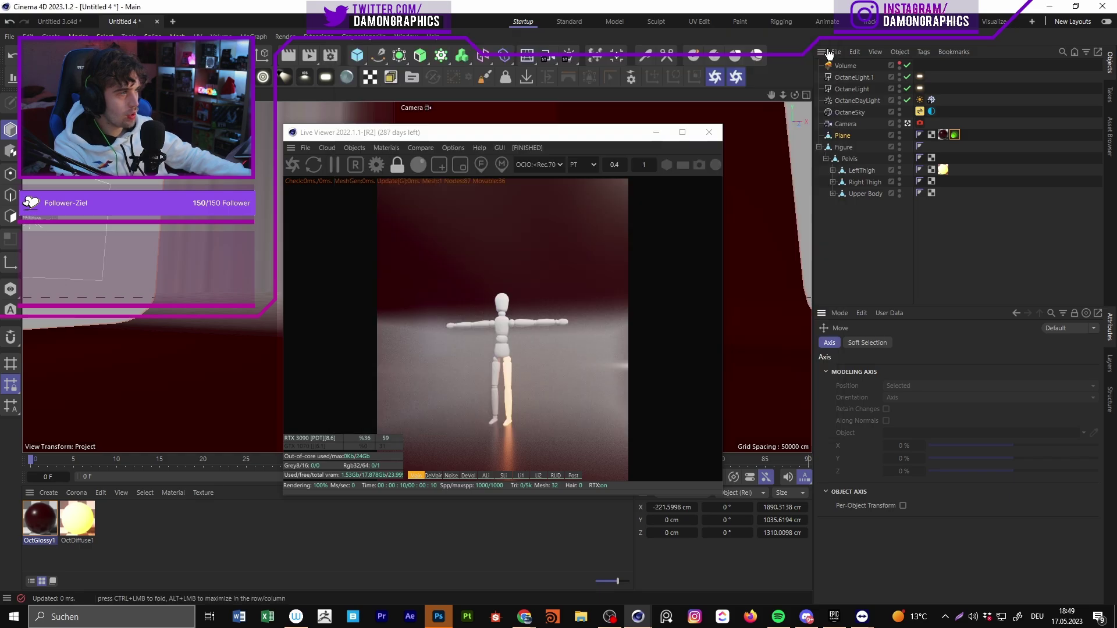
Step: Enlarge the Live Viewer and compare the ambient light, sunlight, Light 1 and Light 2 passes, ending on the main pass
{"action": "left_click", "coordinate": [486, 476]}
{"action": "double_click", "coordinate": [512, 133]}
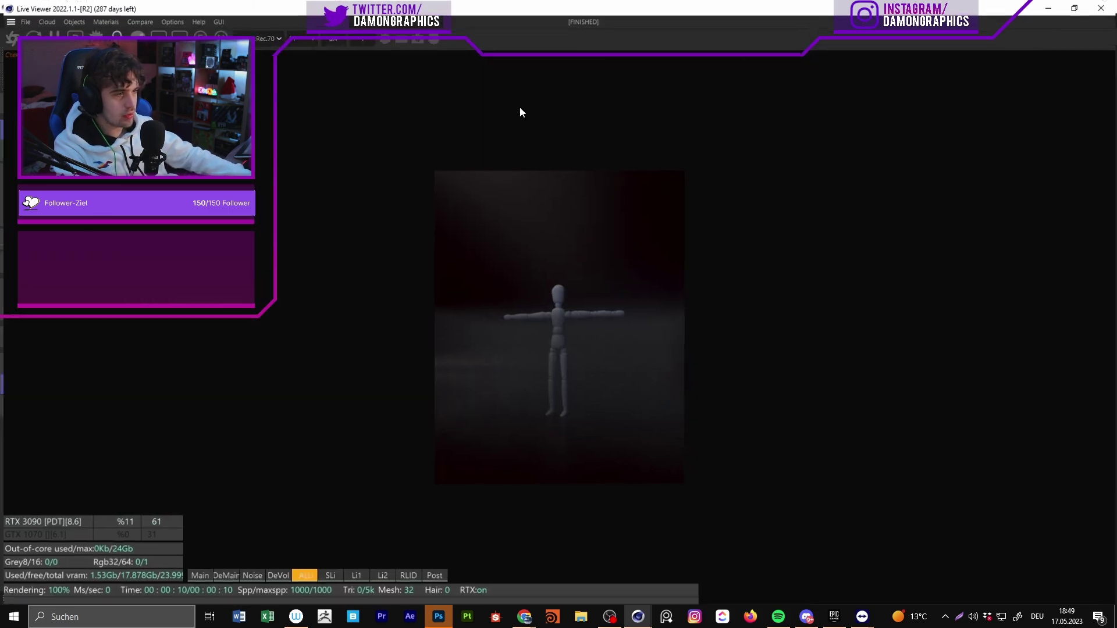
{"action": "left_click", "coordinate": [327, 578]}
{"action": "left_click", "coordinate": [351, 579]}
{"action": "left_click", "coordinate": [380, 577]}
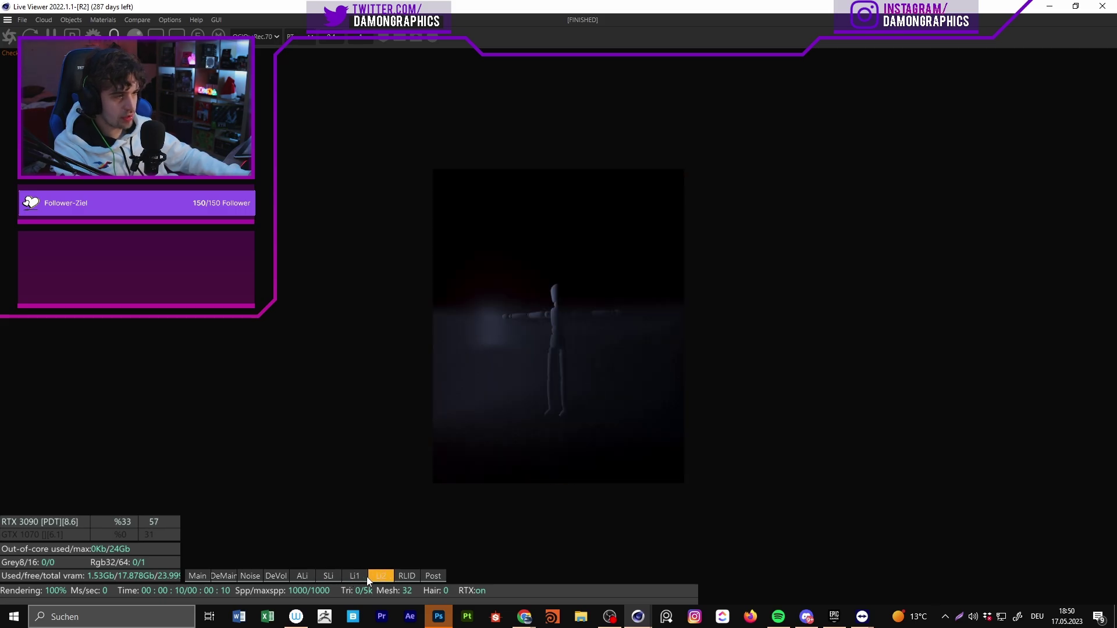
{"action": "left_click", "coordinate": [352, 577]}
{"action": "left_click", "coordinate": [315, 578]}
{"action": "left_click", "coordinate": [328, 577]}
{"action": "left_click", "coordinate": [353, 579]}
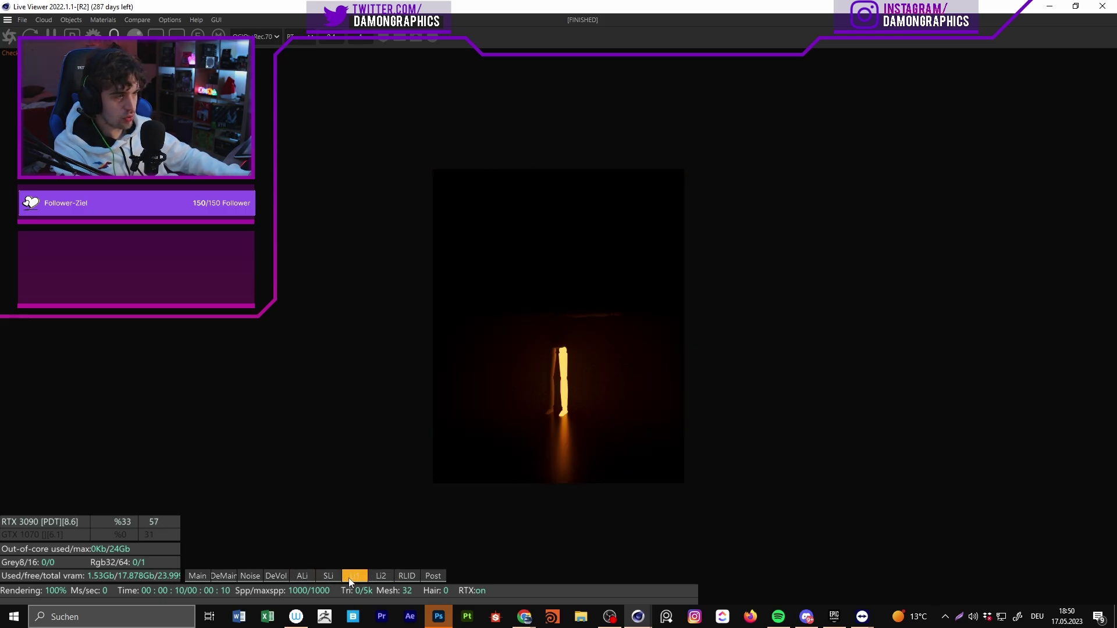
{"action": "left_click", "coordinate": [380, 578]}
{"action": "left_click", "coordinate": [405, 577]}
{"action": "left_click", "coordinate": [350, 576]}
{"action": "left_click", "coordinate": [328, 576]}
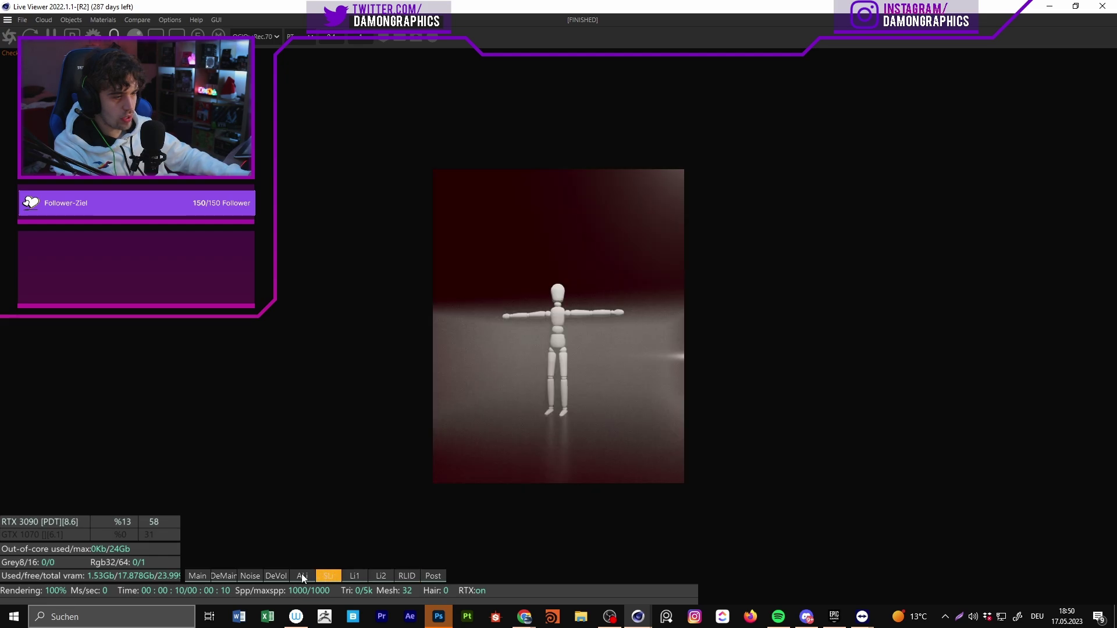
{"action": "left_click", "coordinate": [301, 576]}
{"action": "left_click", "coordinate": [276, 577]}
{"action": "left_click", "coordinate": [304, 577]}
{"action": "left_click", "coordinate": [198, 576]}
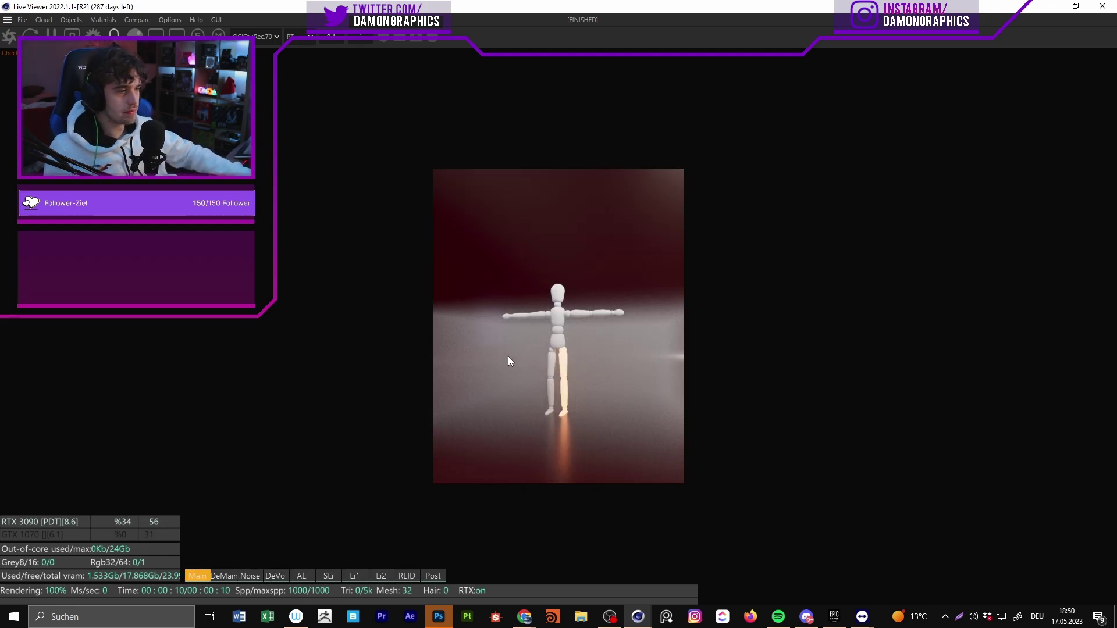
Step: Examine how each light contributes by switching between the sunlight, Light 1, Light 2 and ambient light passes
{"action": "left_click", "coordinate": [93, 36]}
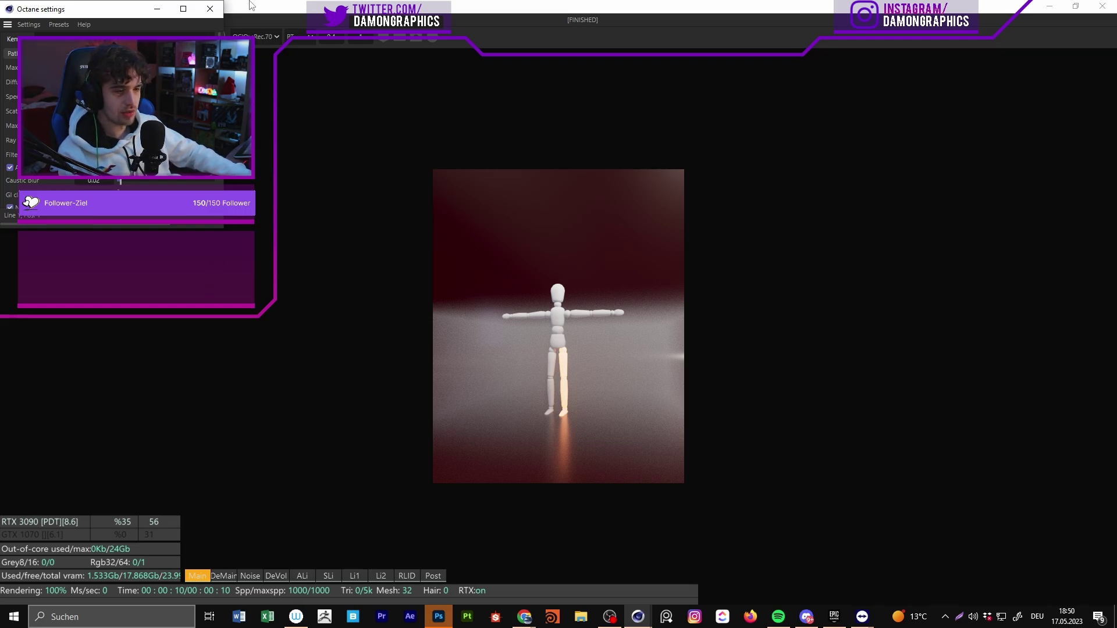
{"action": "left_click", "coordinate": [212, 9]}
{"action": "left_click", "coordinate": [328, 576]}
{"action": "left_click", "coordinate": [355, 576]}
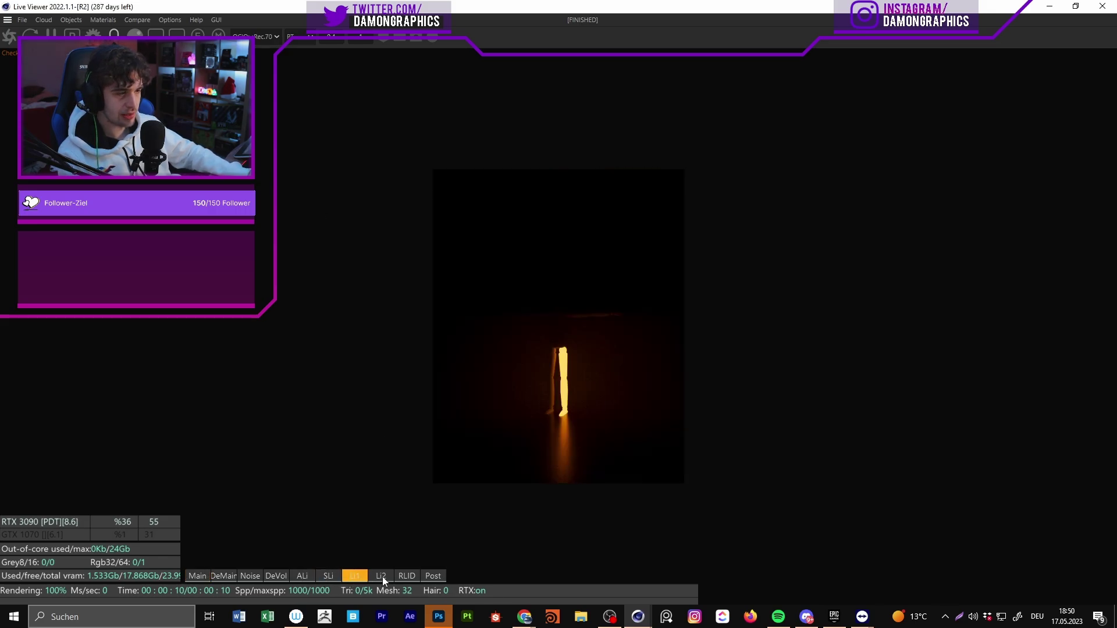
{"action": "left_click", "coordinate": [383, 576]}
{"action": "left_click", "coordinate": [351, 576]}
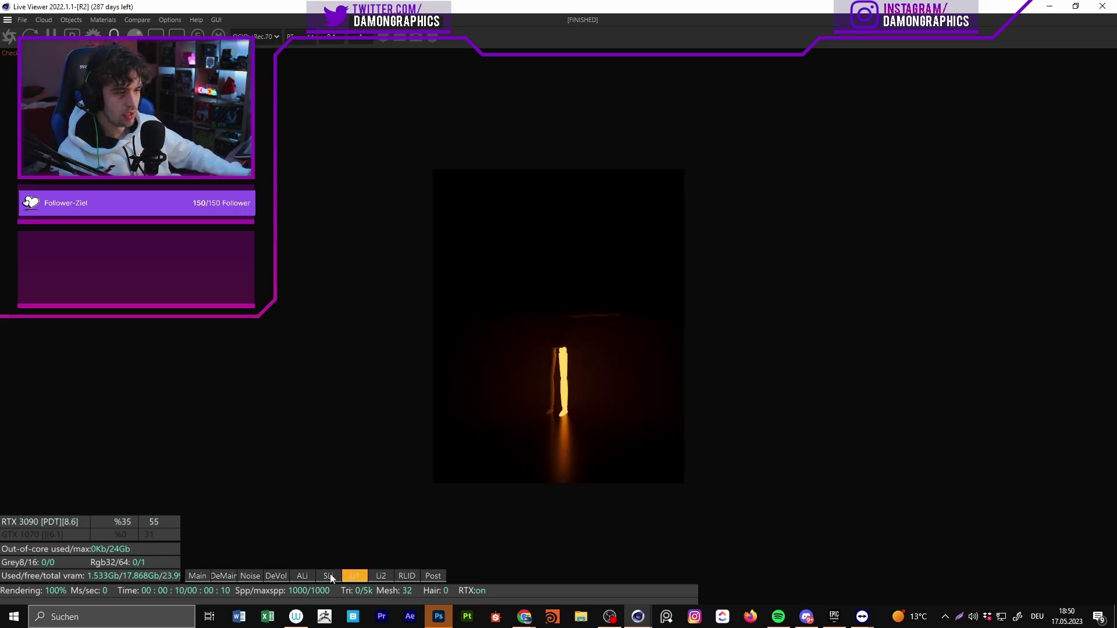
{"action": "left_click", "coordinate": [329, 576]}
{"action": "left_click", "coordinate": [308, 576]}
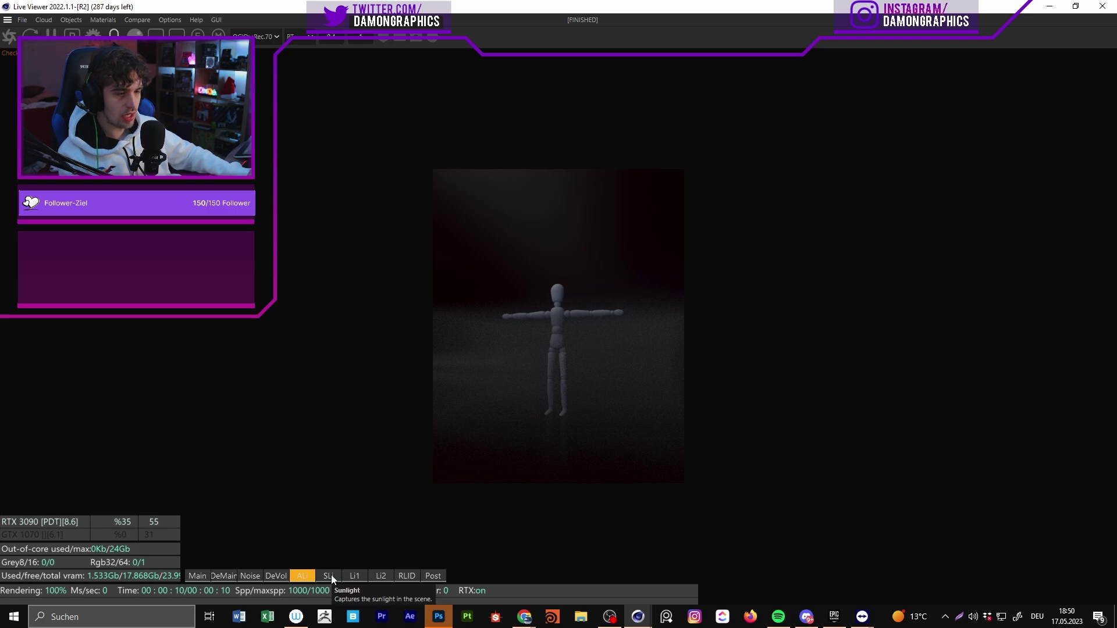
{"action": "left_click", "coordinate": [330, 575]}
{"action": "left_click", "coordinate": [355, 576]}
{"action": "left_click", "coordinate": [381, 576]}
{"action": "left_click", "coordinate": [354, 576]}
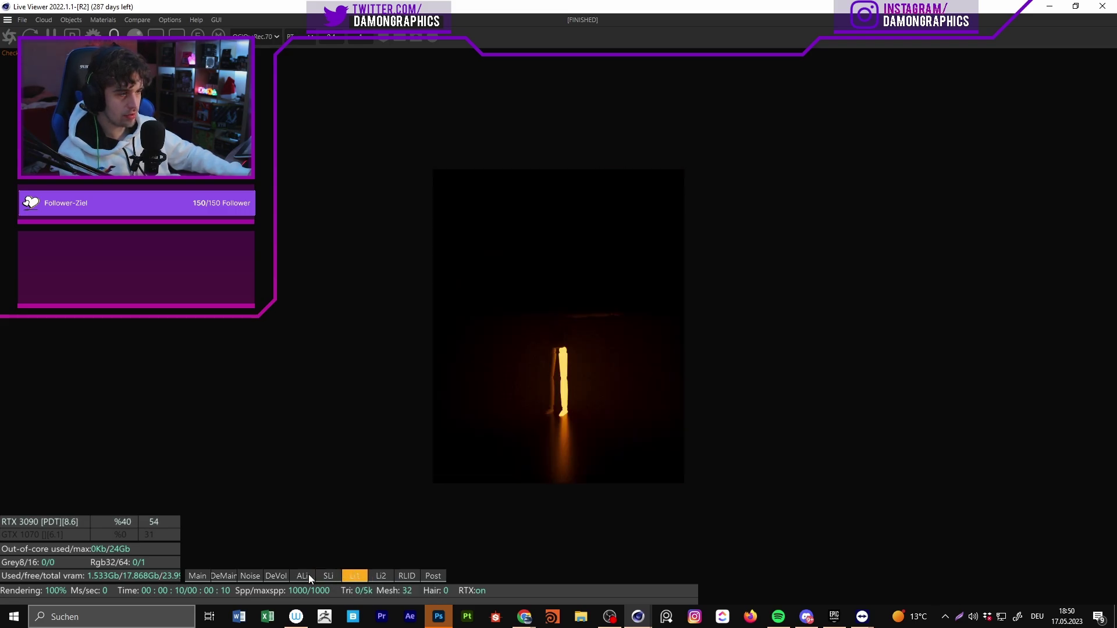
{"action": "left_click", "coordinate": [302, 576]}
{"action": "left_click_drag", "start_coordinate": [524, 6], "coordinate": [533, 205]}
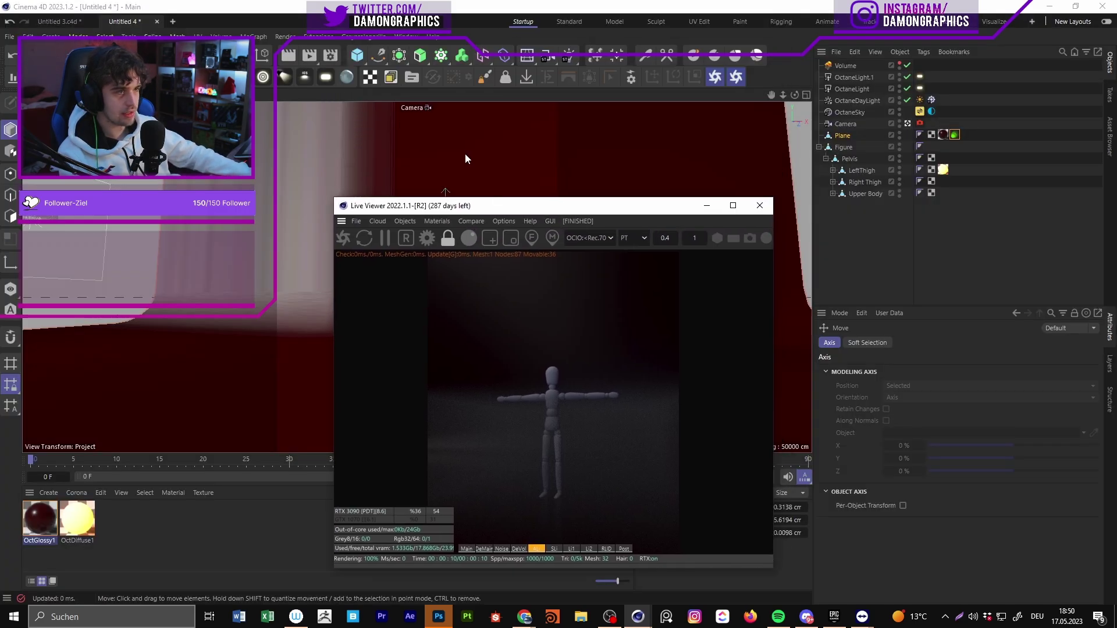
{"action": "left_click", "coordinate": [331, 55]}
{"action": "left_click", "coordinate": [827, 45]}
{"action": "key", "text": "super+Up"}
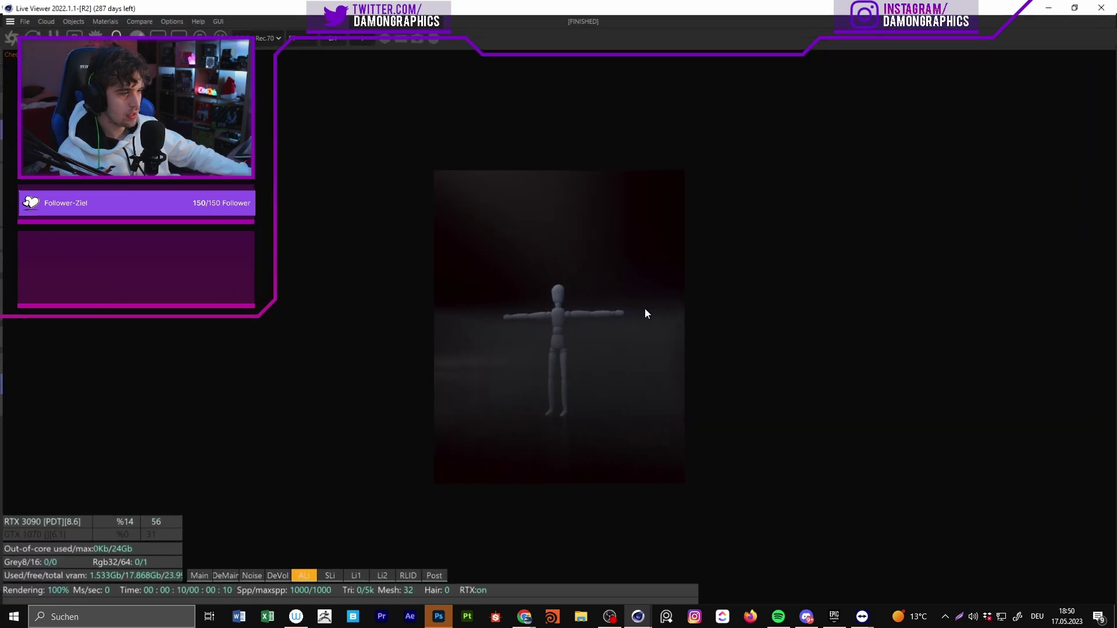
Step: Examine the denoiser volume pass and compare it with the ambient light, sunlight, Light 1 and Light 2 passes
{"action": "left_click", "coordinate": [282, 577]}
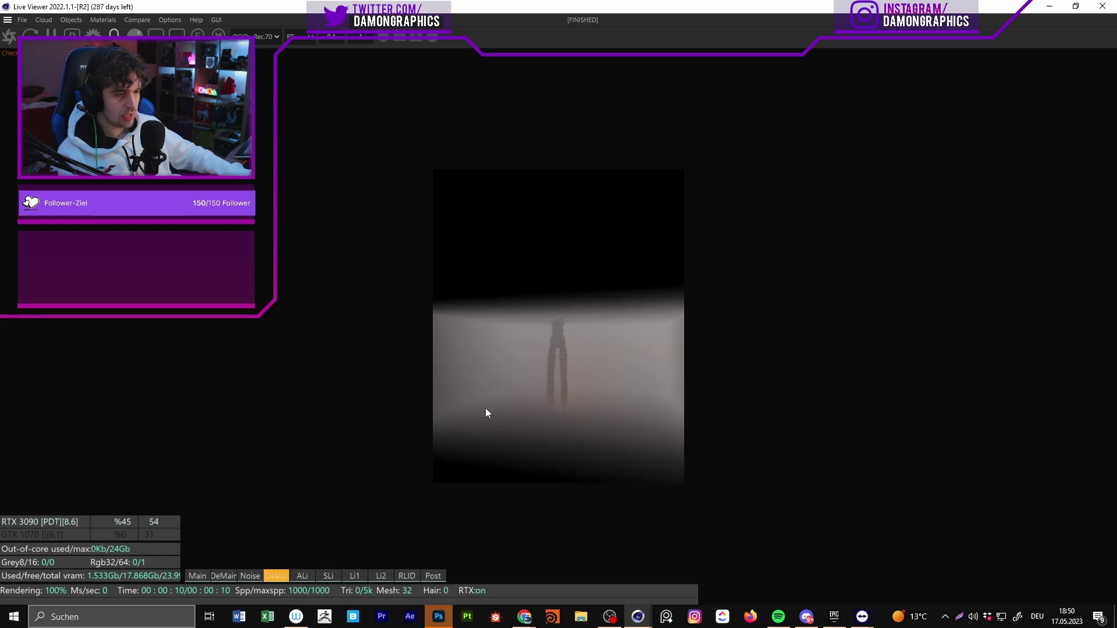
{"action": "left_click", "coordinate": [302, 576]}
{"action": "left_click", "coordinate": [354, 576]}
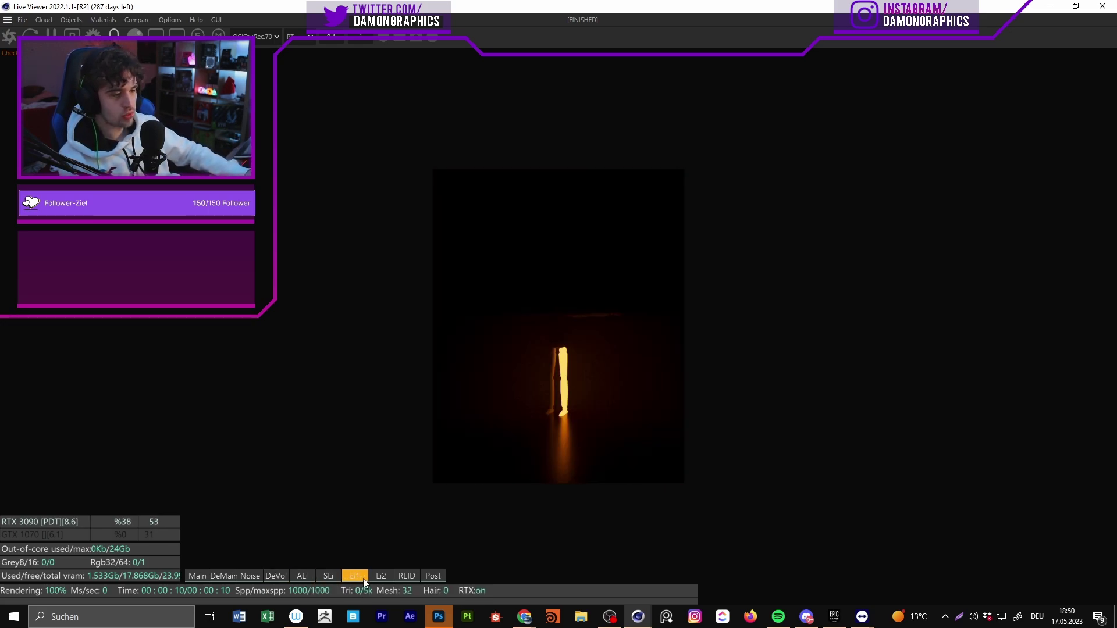
{"action": "left_click", "coordinate": [381, 576]}
{"action": "left_click", "coordinate": [328, 576]}
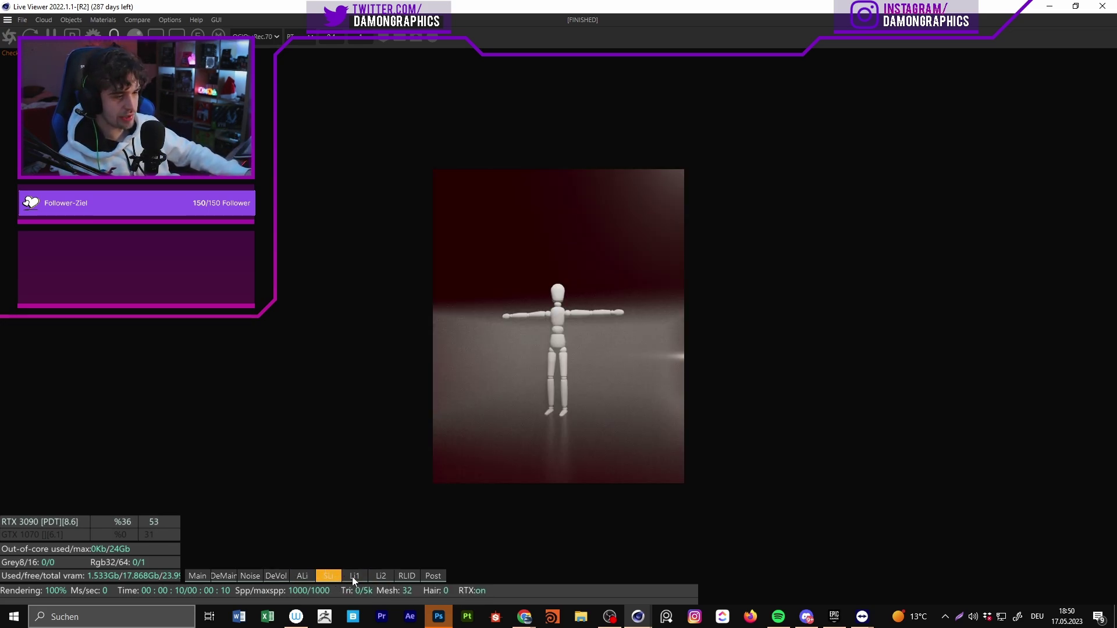
{"action": "left_click", "coordinate": [354, 576]}
{"action": "left_click", "coordinate": [382, 576]}
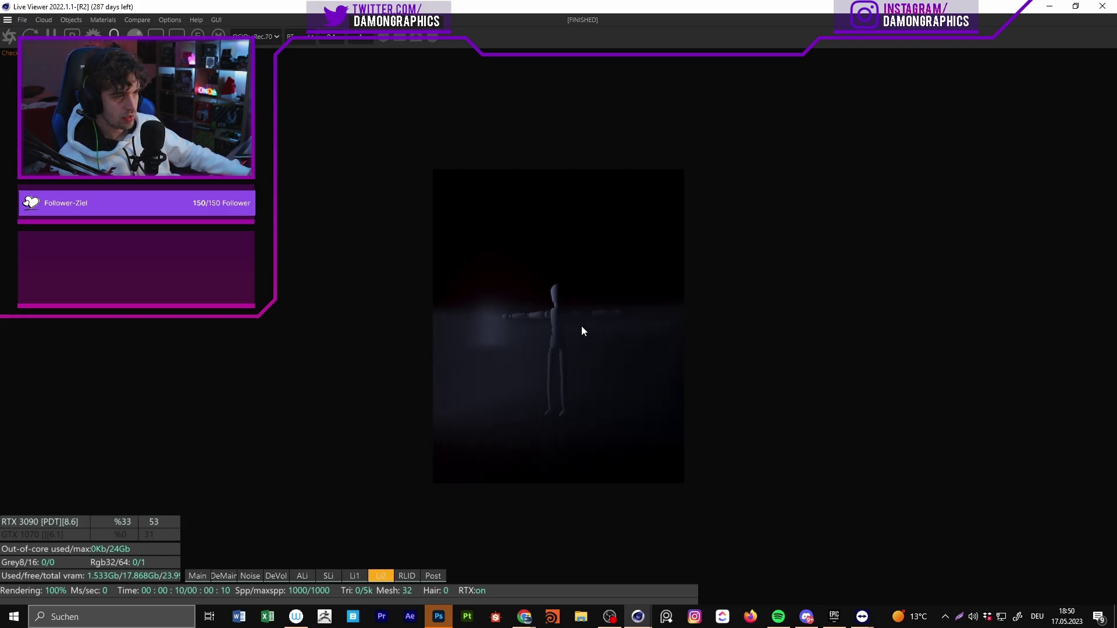
Step: Review the ambient light, sunlight, Light 1 and Light 2 passes once more in the full-size Live Viewer
{"action": "double_click", "coordinate": [311, 3]}
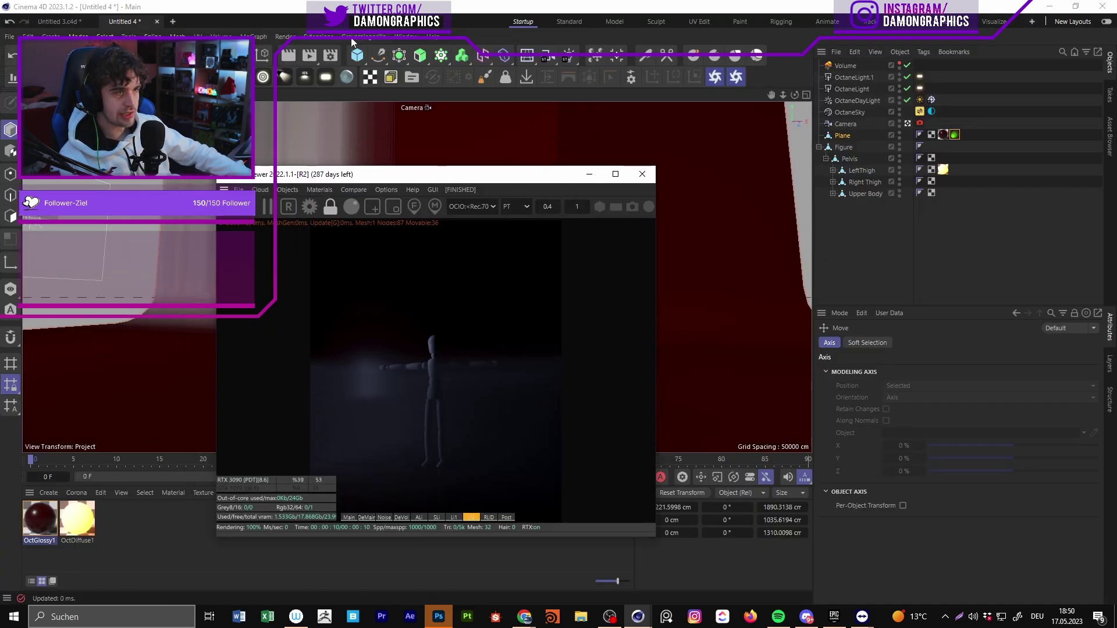
{"action": "double_click", "coordinate": [462, 175]}
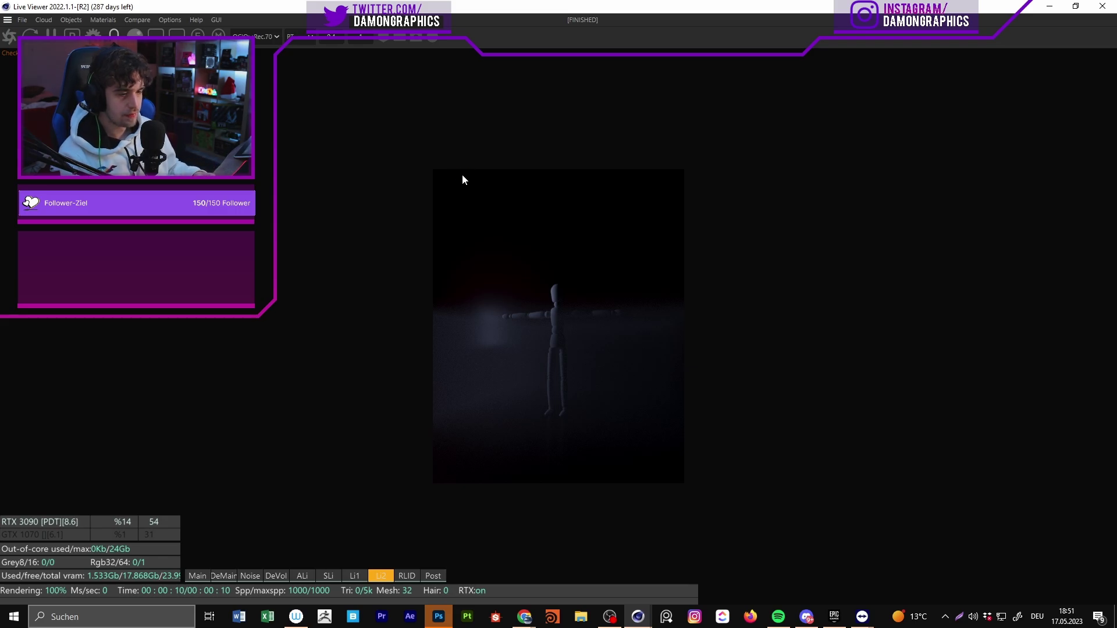
{"action": "left_click", "coordinate": [304, 577]}
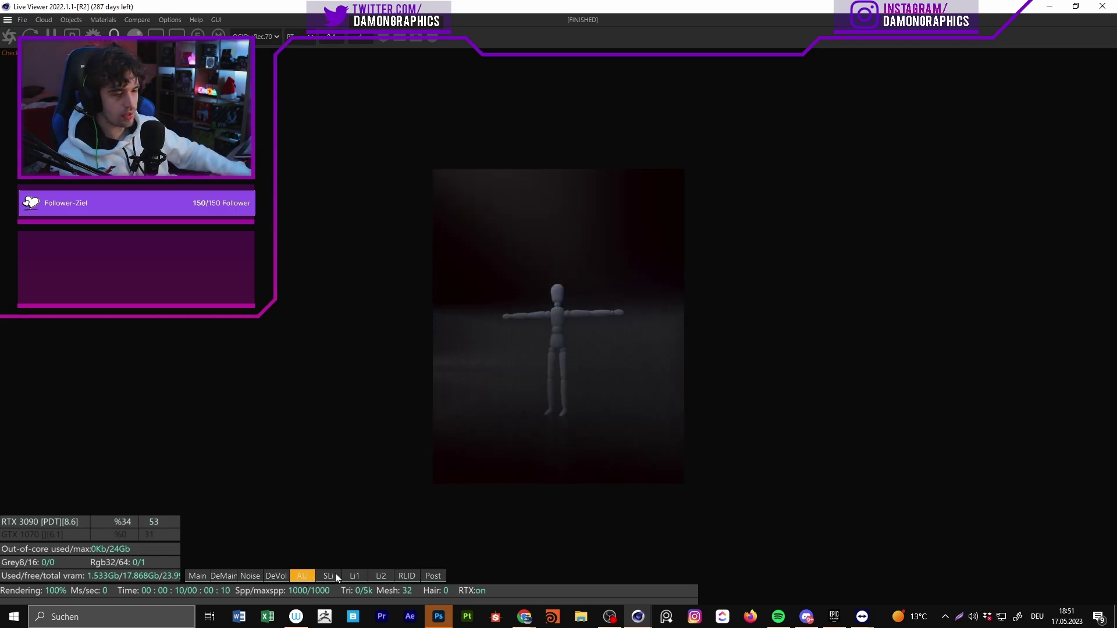
{"action": "left_click", "coordinate": [330, 576]}
{"action": "left_click", "coordinate": [356, 575]}
{"action": "left_click", "coordinate": [379, 575]}
Step: Check the output section of the render settings, close them and render the project to the Picture Viewer
{"action": "double_click", "coordinate": [524, 6]}
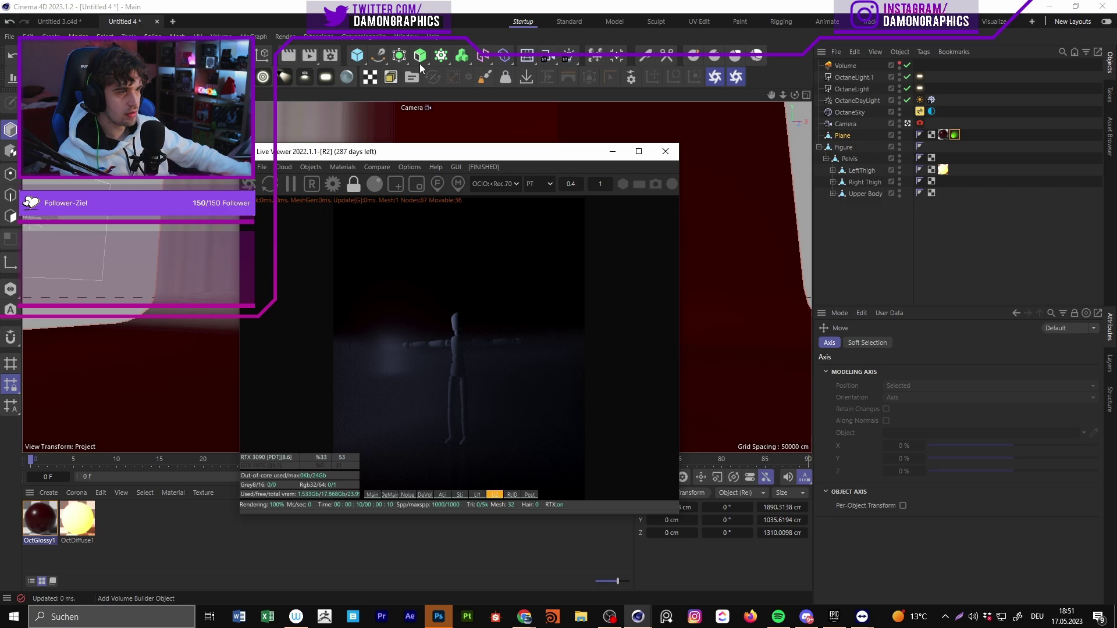
{"action": "left_click", "coordinate": [331, 55]}
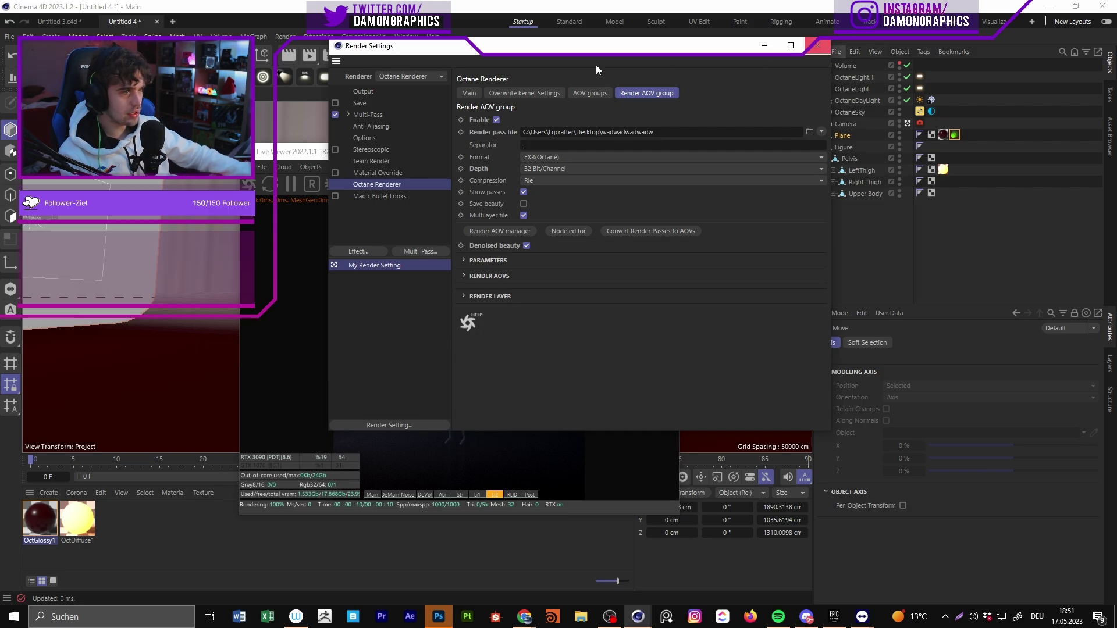
{"action": "left_click", "coordinate": [366, 92]}
{"action": "left_click", "coordinate": [825, 50]}
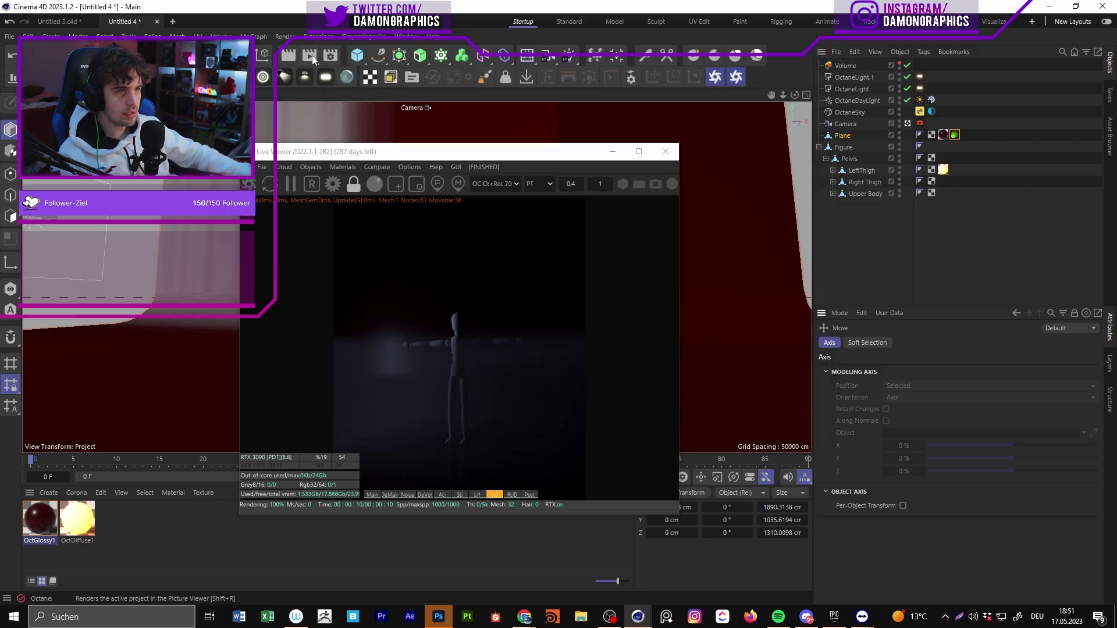
{"action": "left_click", "coordinate": [309, 55]}
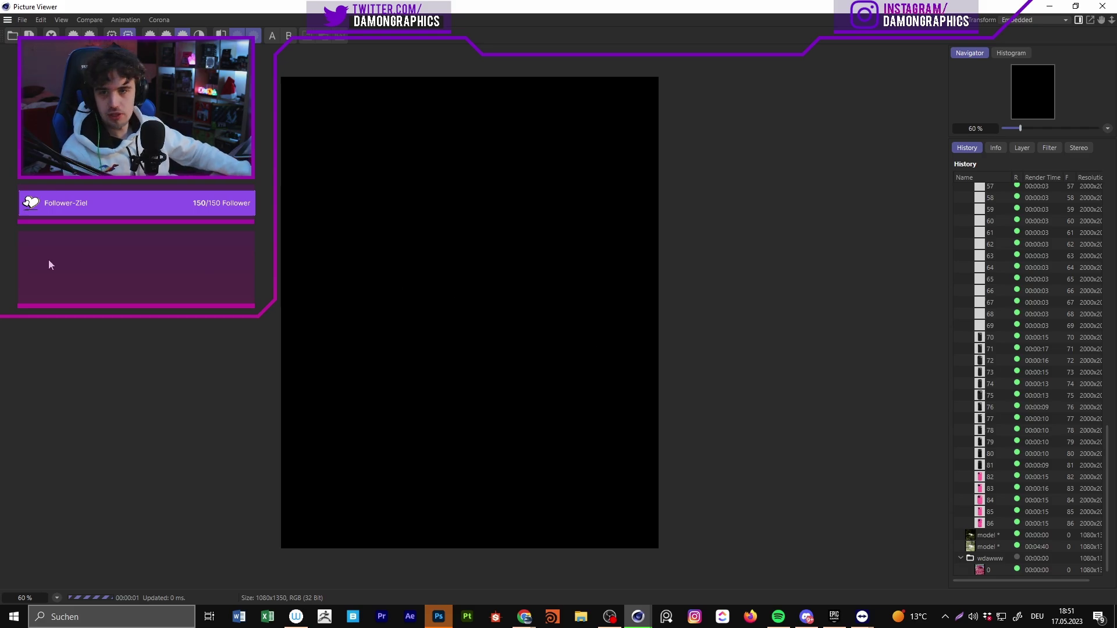